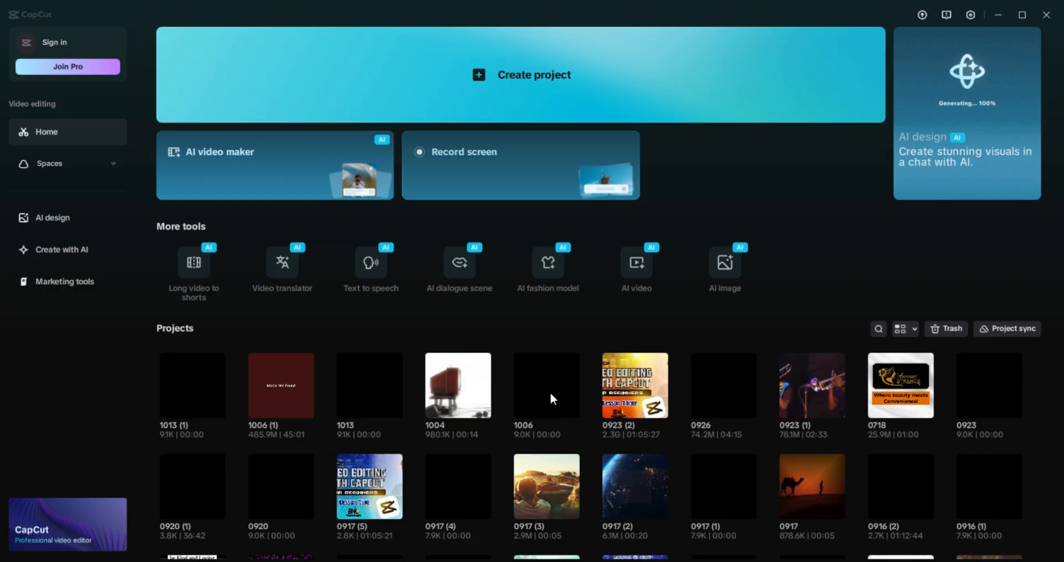
Open project 1013 (1) and place the 11025564 classroom clip, then the 3141208 clip, on the timeline.
{"action": "left_click", "coordinate": [198, 388]}
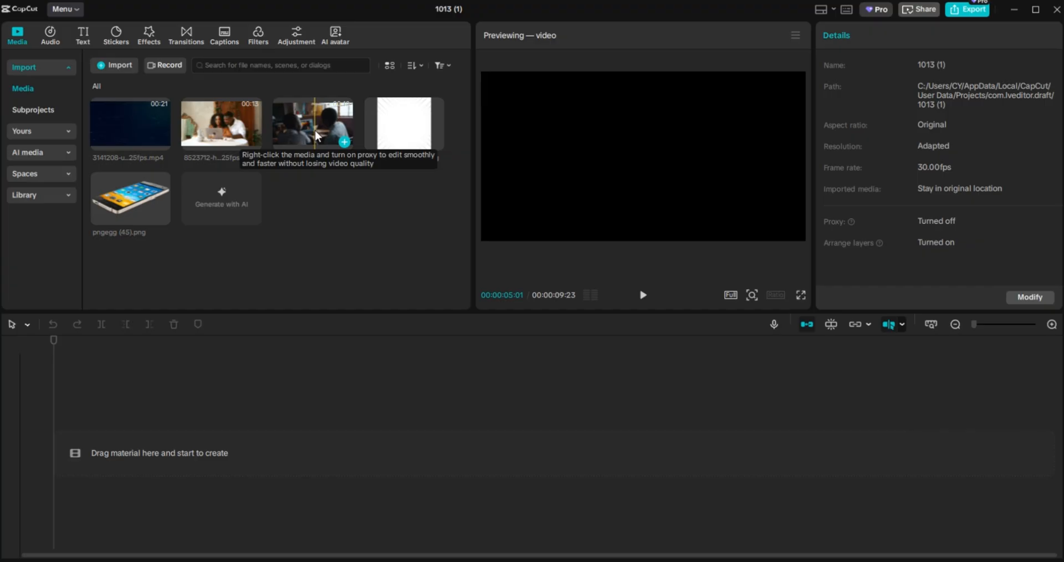
{"action": "left_click_drag", "start_coordinate": [316, 136], "coordinate": [172, 456]}
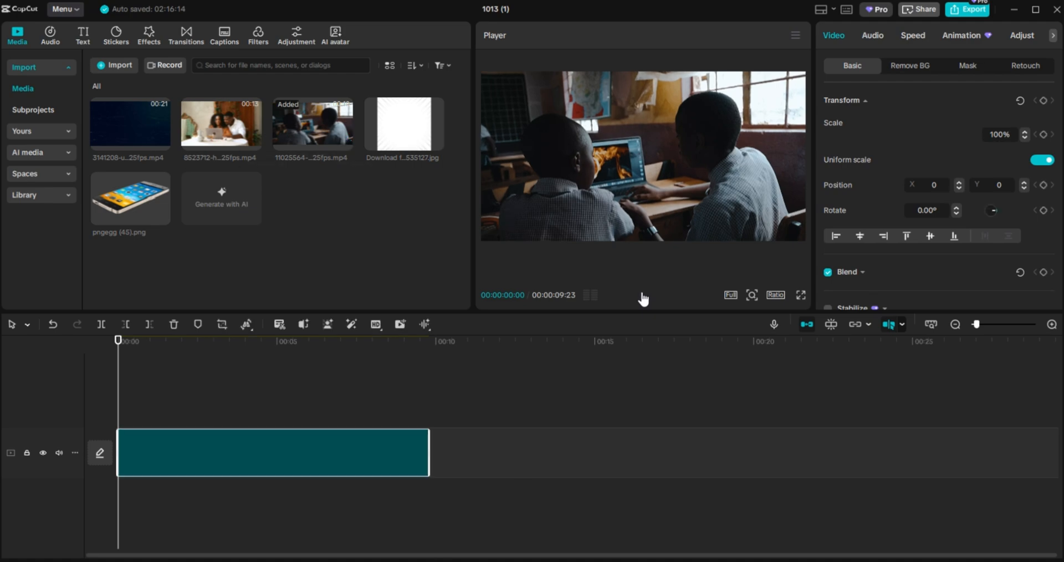
{"action": "left_click", "coordinate": [643, 296]}
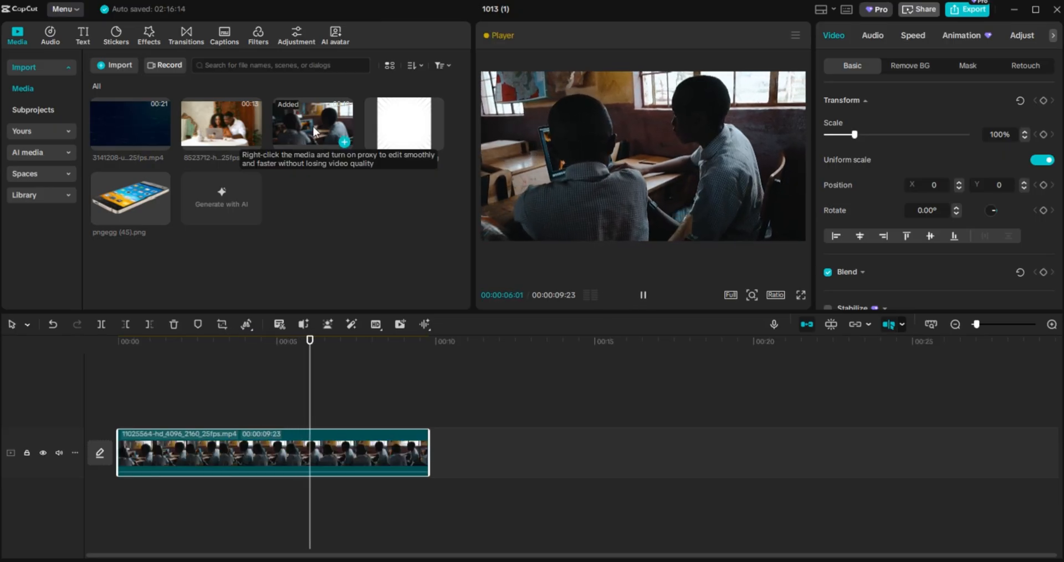
{"action": "left_click_drag", "start_coordinate": [134, 118], "coordinate": [432, 461]}
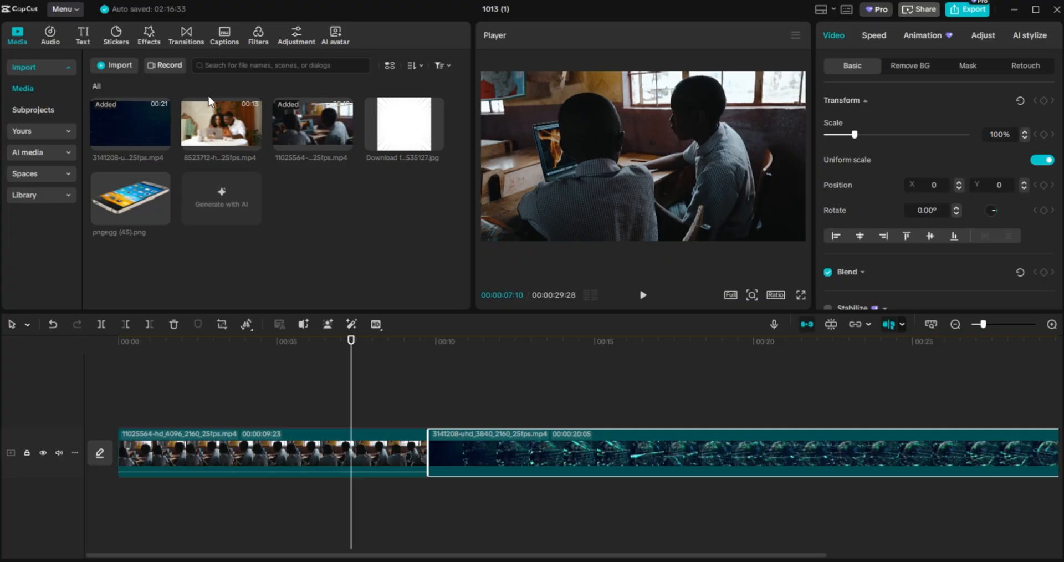
Drop the Blur transition onto the cut between the classroom clip and the 3141208 clip.
{"action": "left_click", "coordinate": [184, 31]}
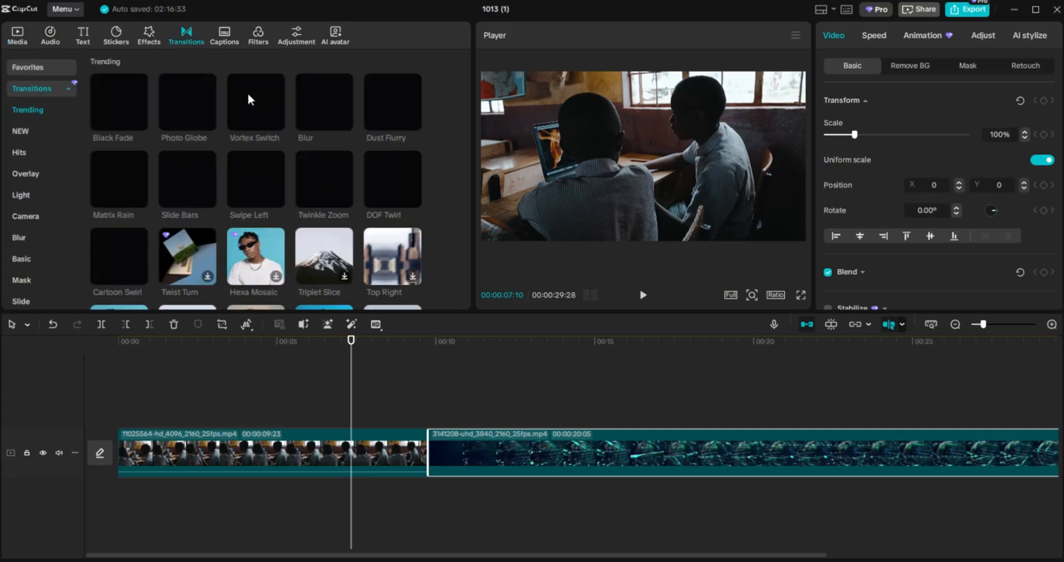
{"action": "left_click", "coordinate": [311, 115]}
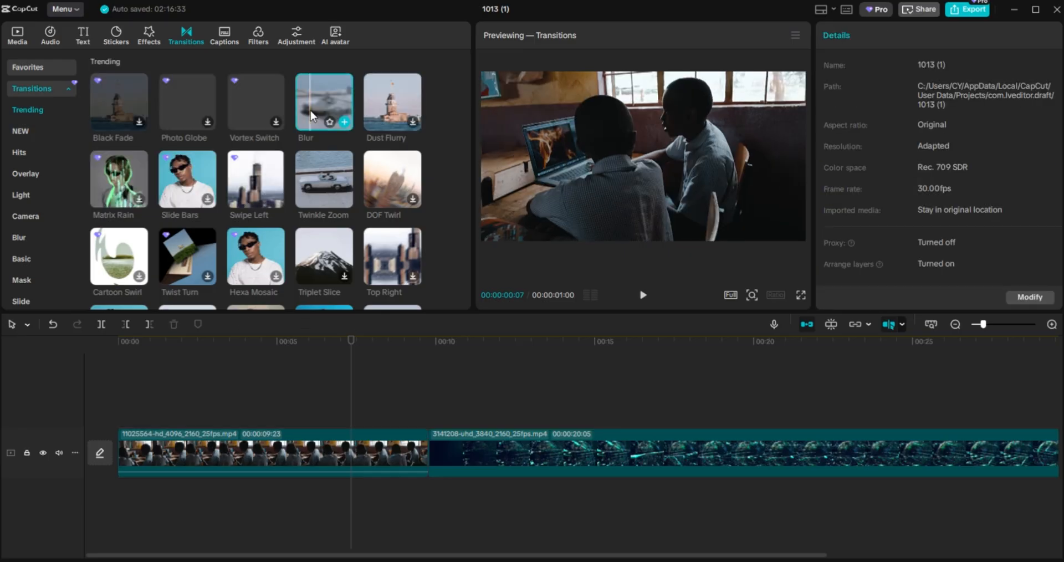
{"action": "mouse_move", "coordinate": [312, 115]}
{"action": "left_mouse_down"}
{"action": "mouse_move", "coordinate": [402, 247]}
{"action": "mouse_move", "coordinate": [430, 435]}
{"action": "mouse_move", "coordinate": [414, 451]}
{"action": "left_mouse_up"}
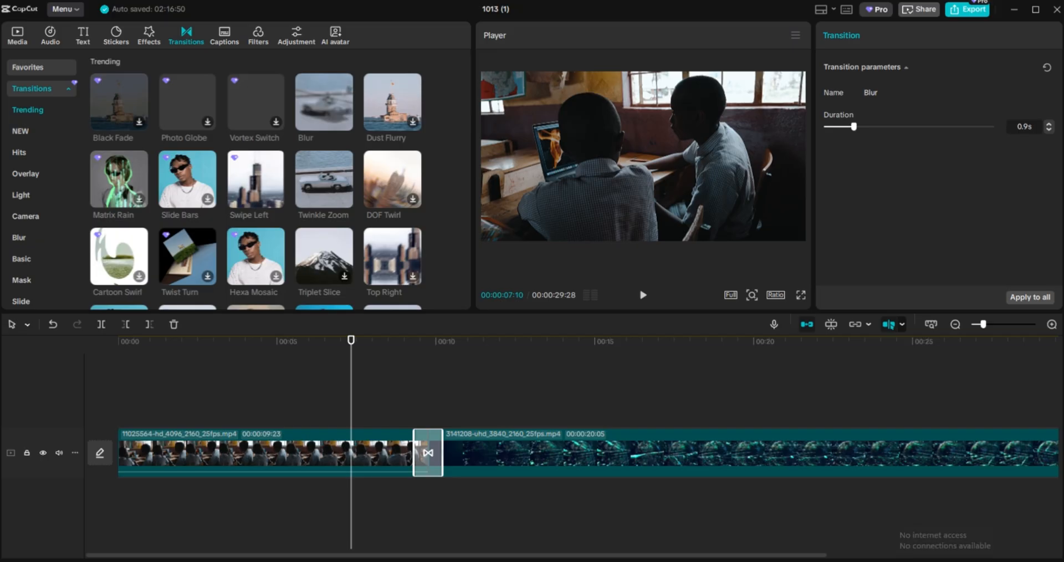
Check the Wi-Fi networks in quick settings, then scrub the playhead between 5 and 13 seconds to review the transition.
{"action": "key", "text": "super+a"}
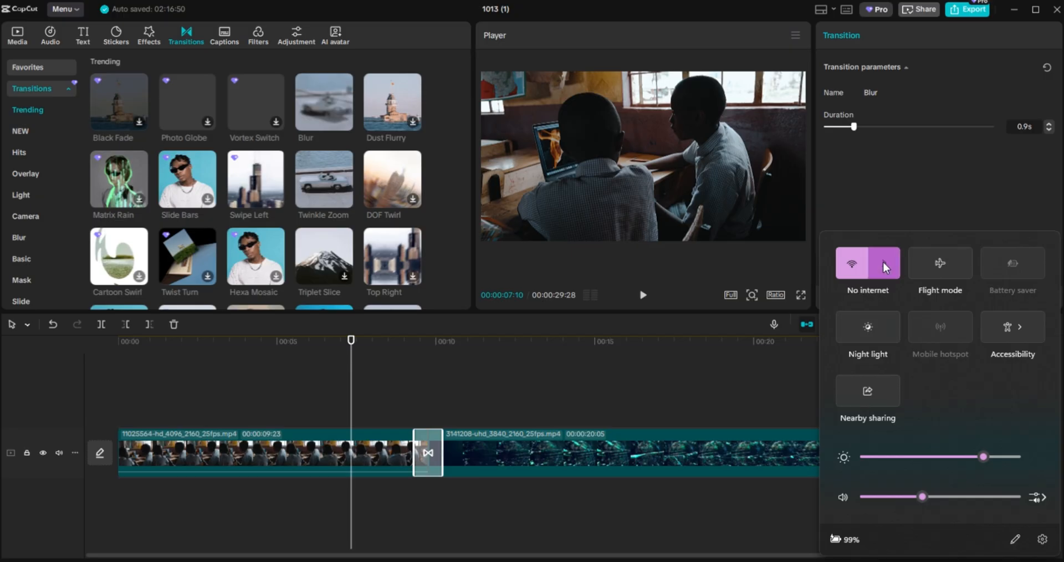
{"action": "left_click", "coordinate": [885, 269]}
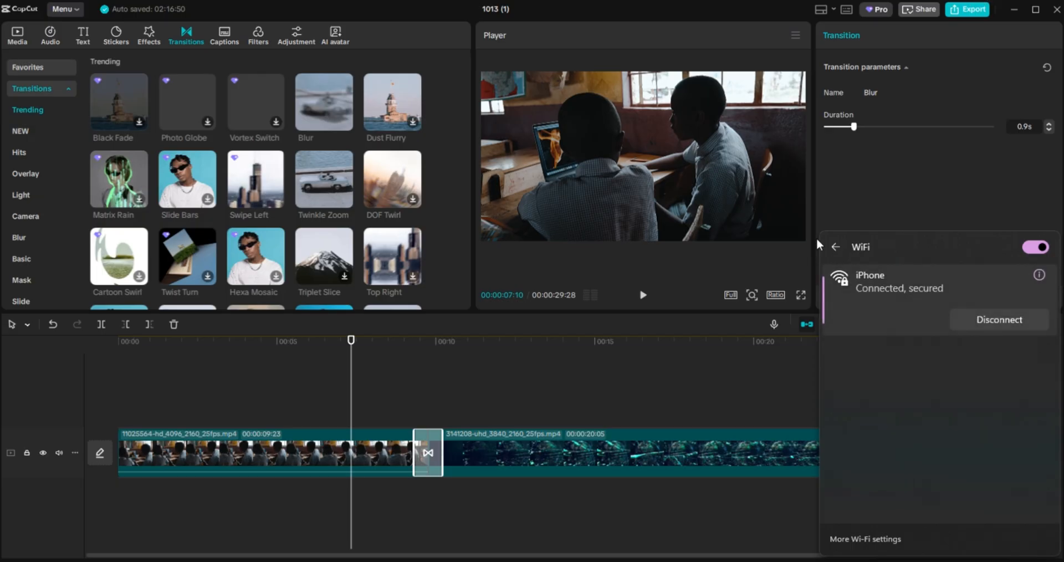
{"action": "left_click", "coordinate": [557, 373]}
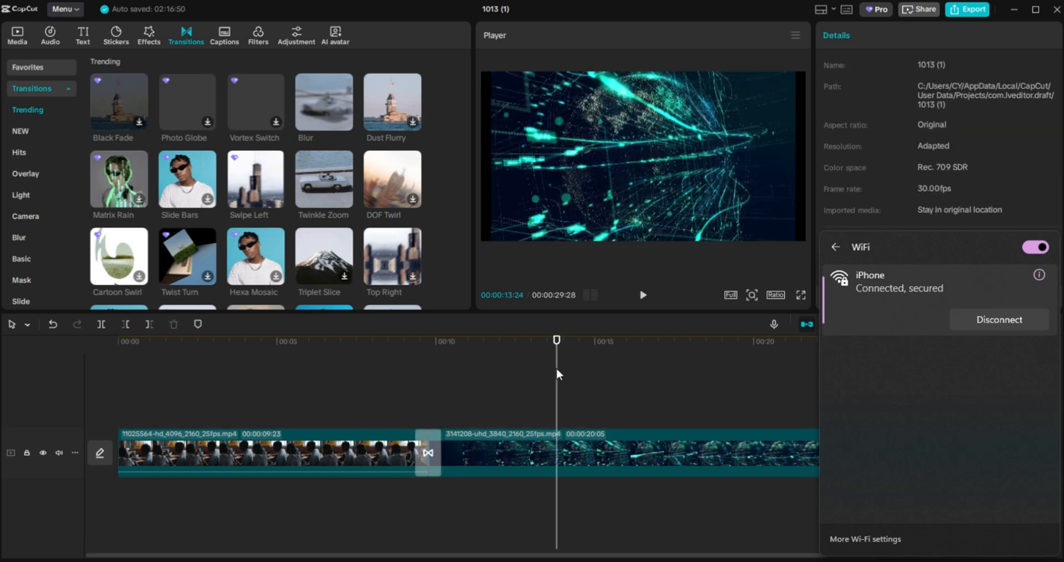
{"action": "left_click", "coordinate": [484, 370]}
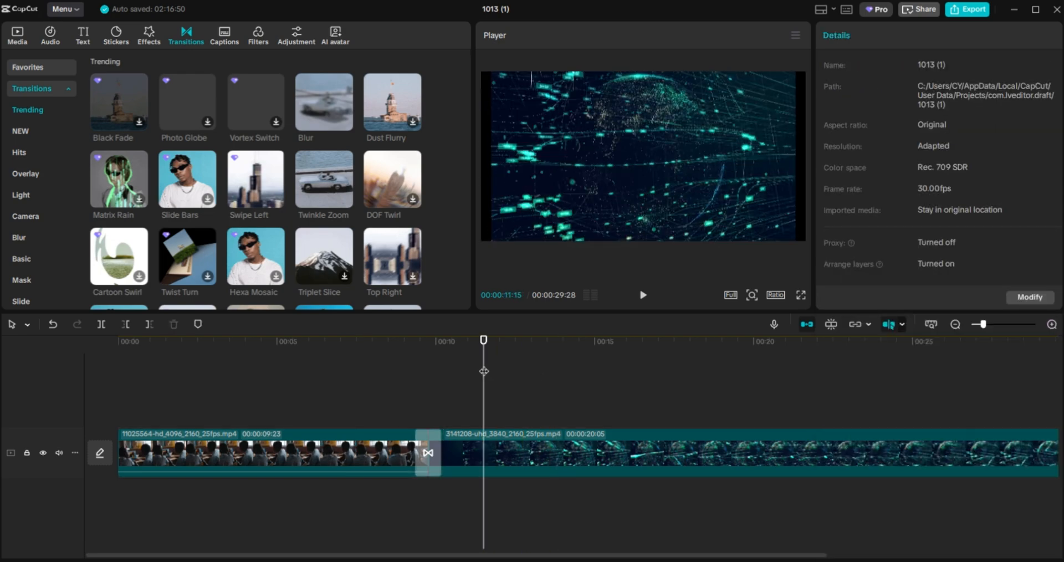
{"action": "left_click_drag", "start_coordinate": [483, 371], "coordinate": [387, 372]}
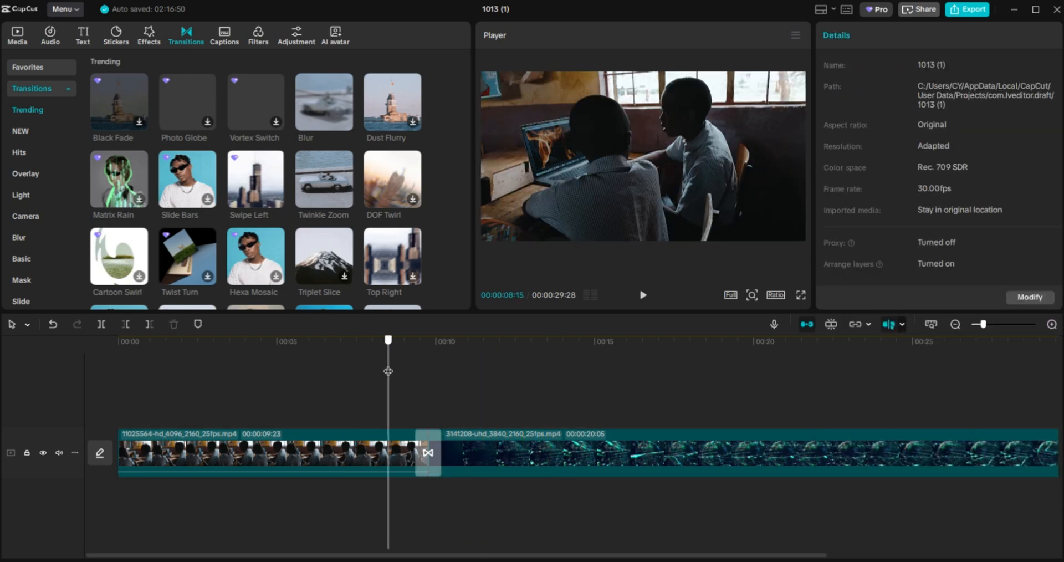
{"action": "left_click", "coordinate": [488, 447]}
{"action": "left_click", "coordinate": [539, 396]}
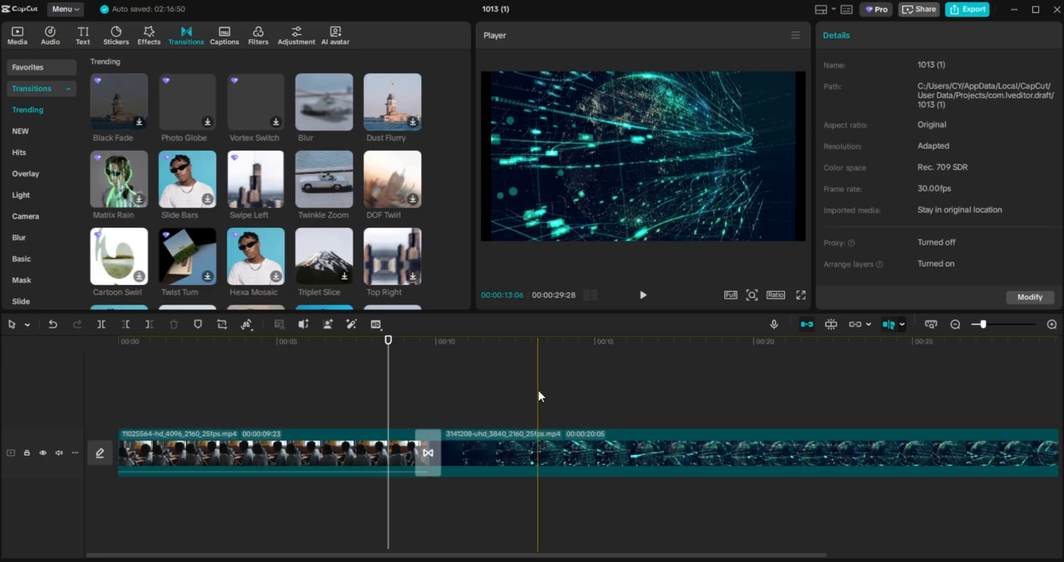
{"action": "left_click", "coordinate": [544, 438]}
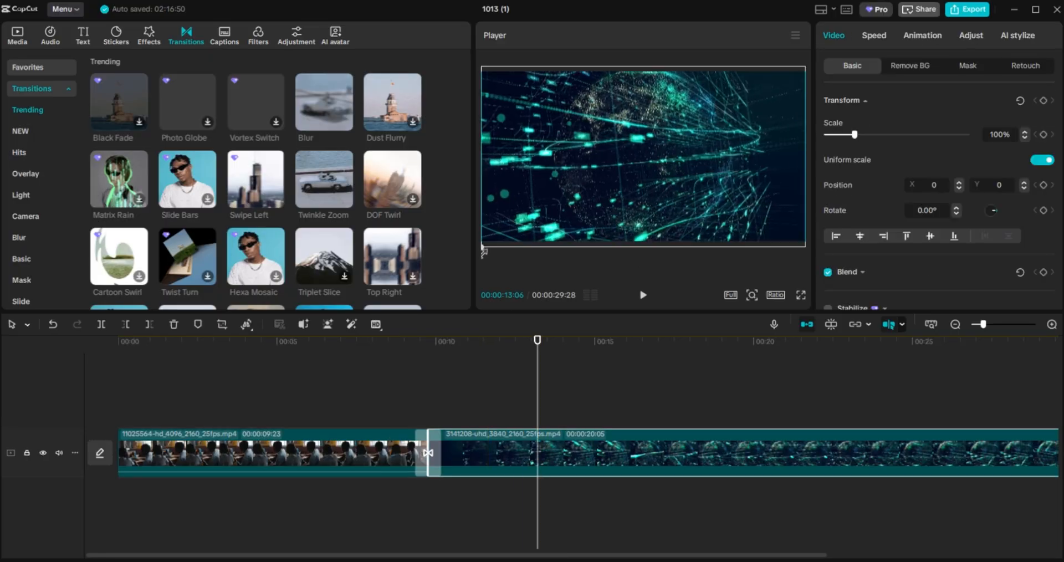
{"action": "left_click", "coordinate": [308, 372]}
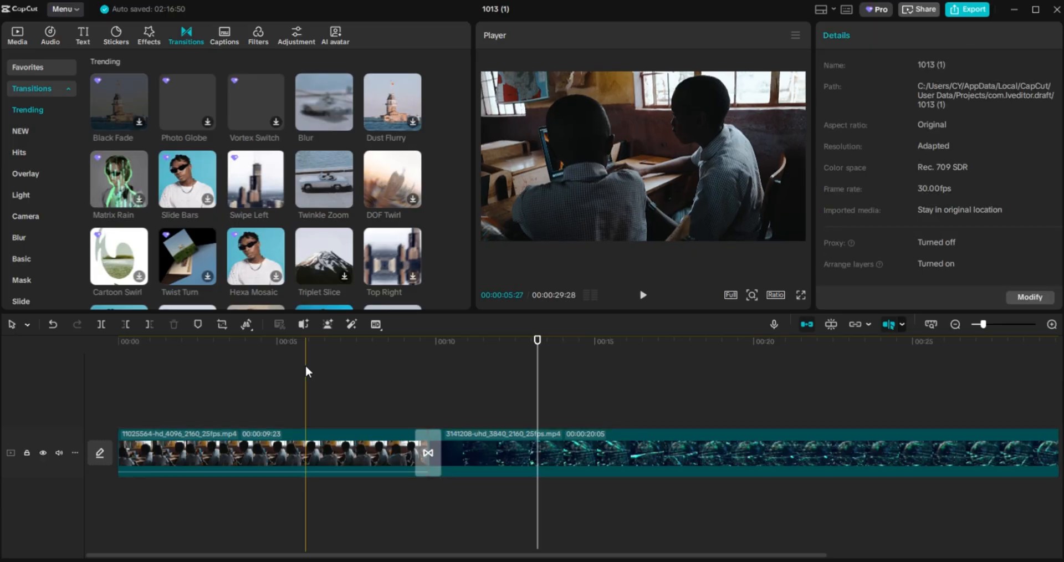
{"action": "left_click", "coordinate": [309, 371]}
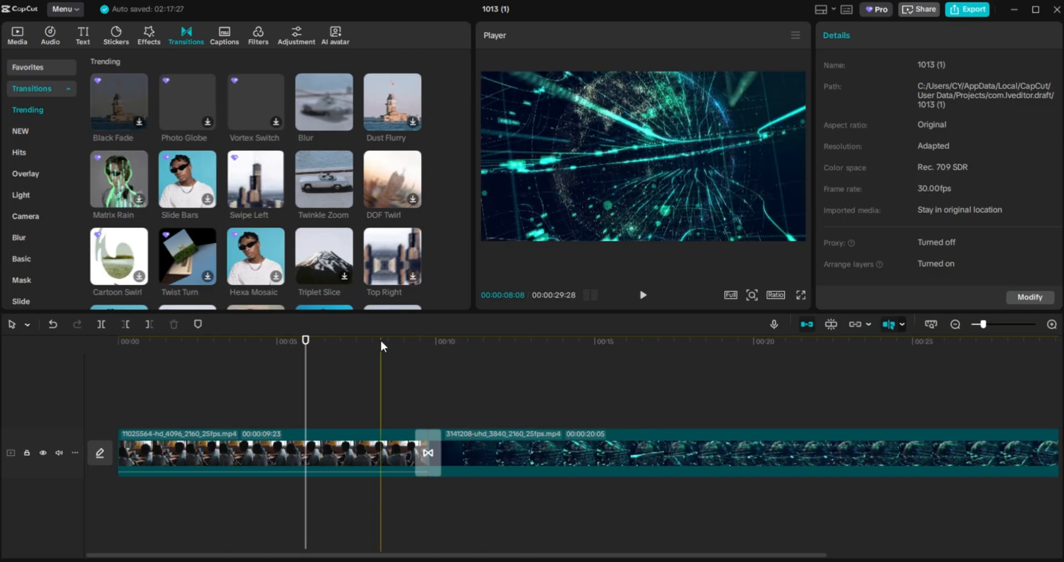
Park the playhead near 13 seconds and select the 3141208 clip to scale it to 110%.
{"action": "left_click", "coordinate": [520, 381]}
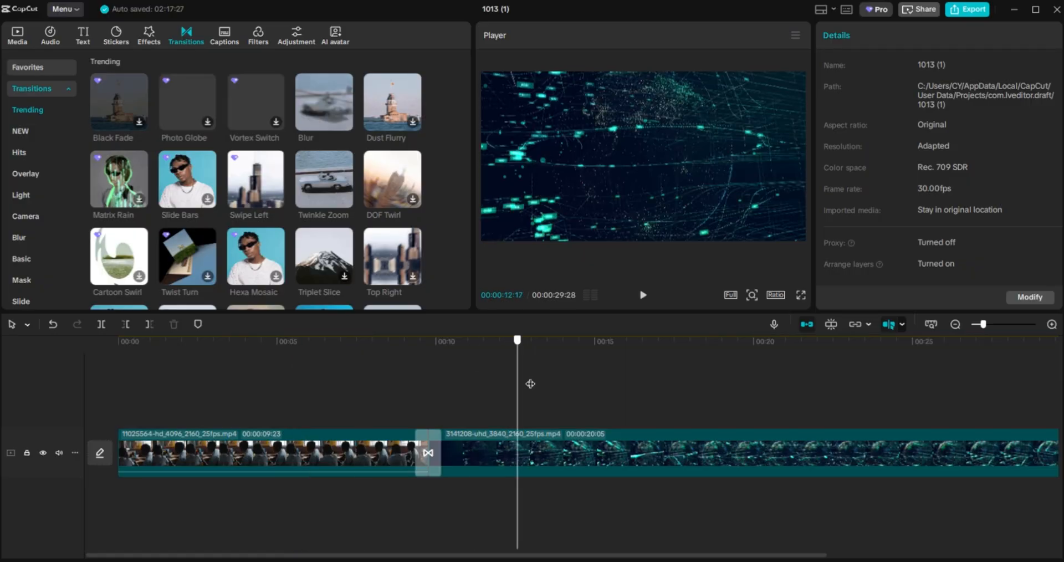
{"action": "left_click", "coordinate": [554, 434]}
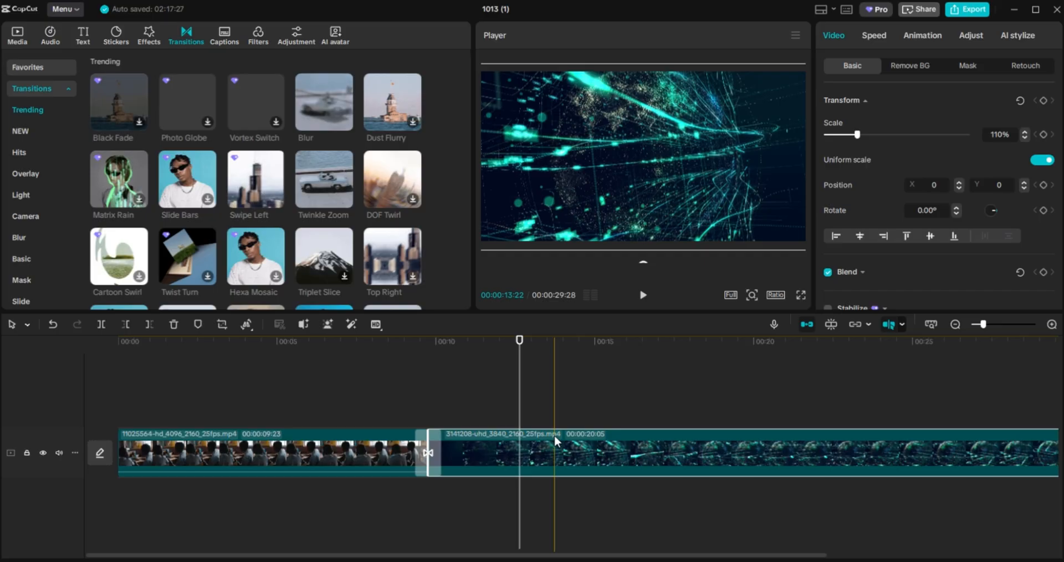
Lift the 3141208 clip onto a new track above, shift it later, and preview it.
{"action": "left_click_drag", "start_coordinate": [555, 435], "coordinate": [555, 387]}
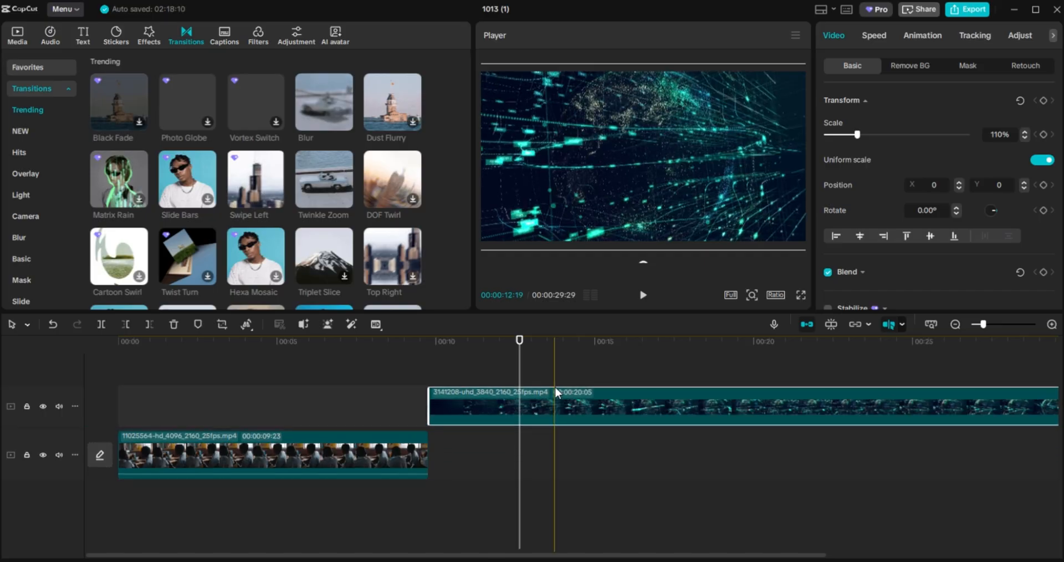
{"action": "left_click", "coordinate": [424, 442]}
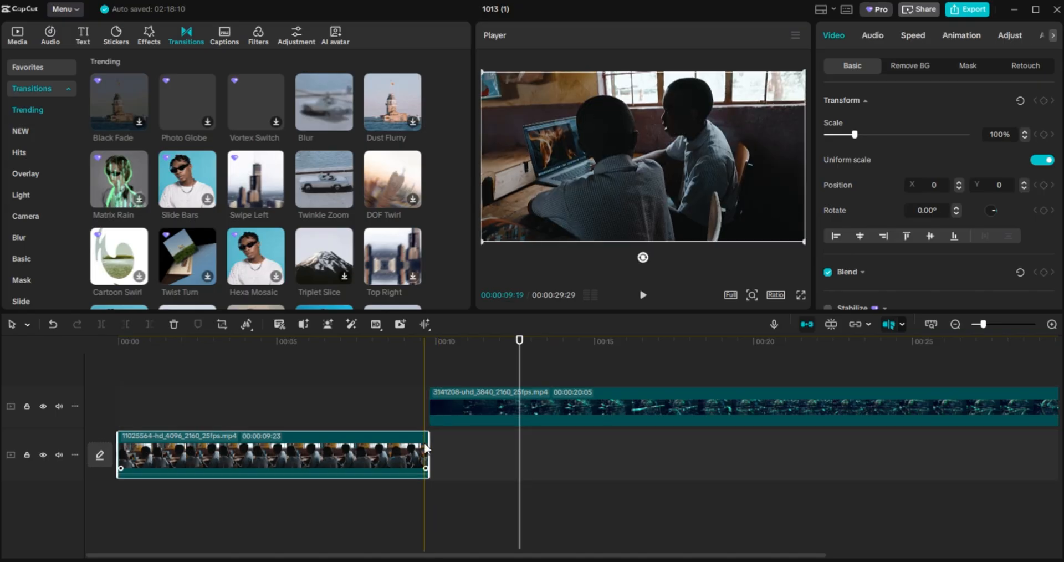
{"action": "left_click_drag", "start_coordinate": [451, 416], "coordinate": [474, 413]}
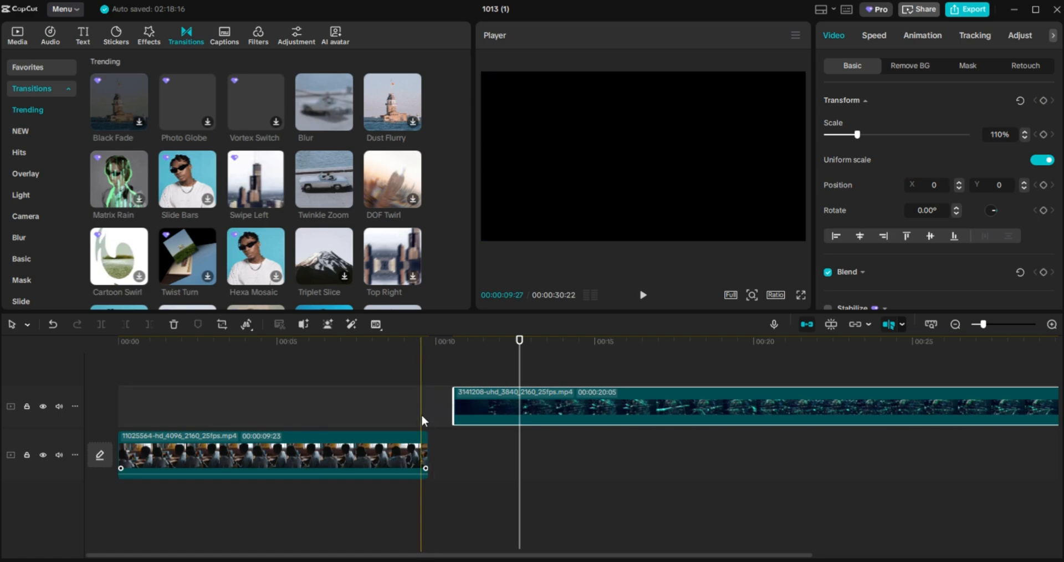
{"action": "left_click", "coordinate": [421, 404]}
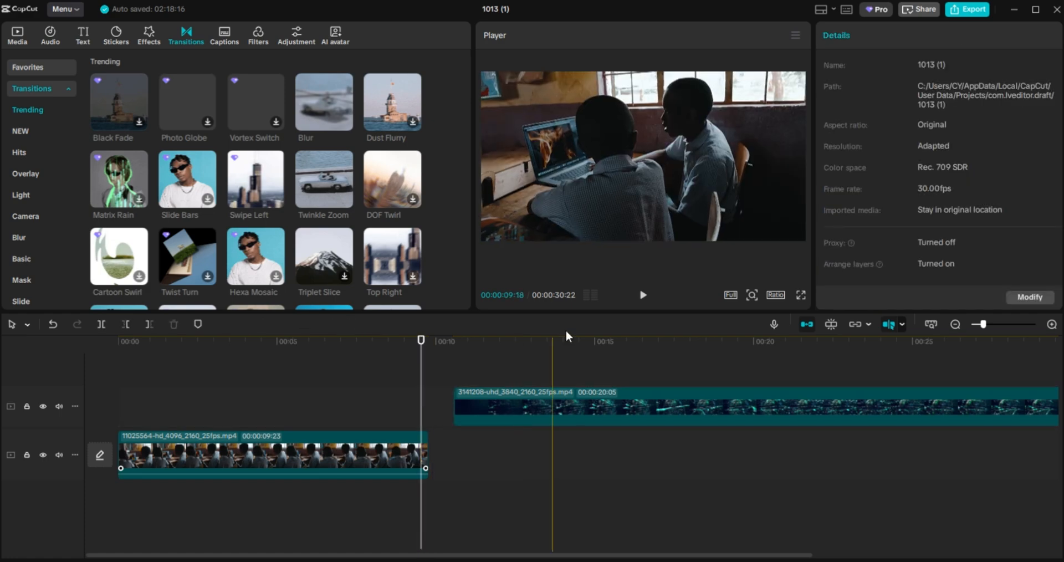
{"action": "left_click", "coordinate": [641, 295]}
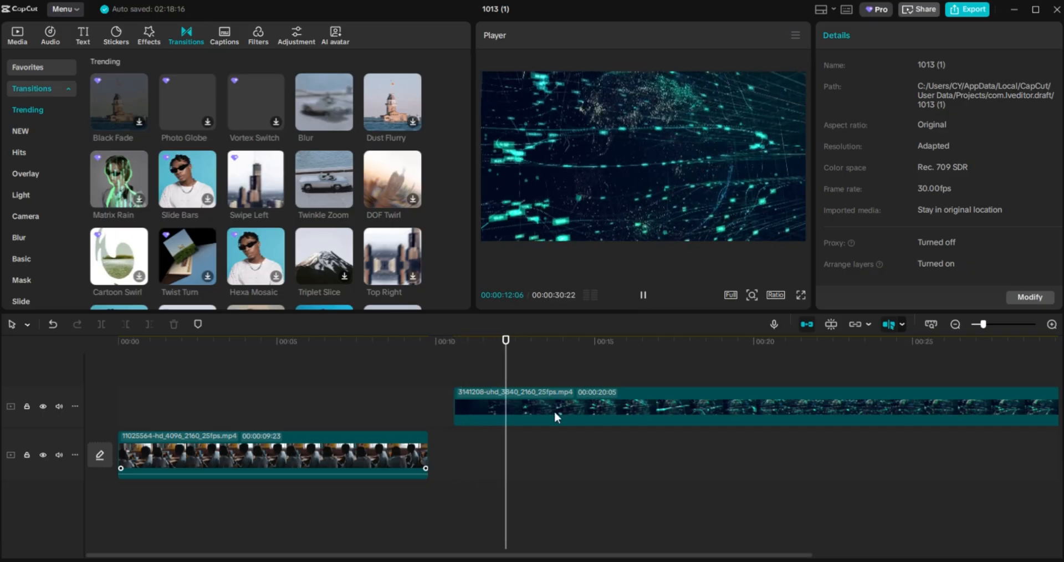
Nudge the upper clip earlier so it starts just before the classroom clip ends, checking playback.
{"action": "left_click_drag", "start_coordinate": [554, 411], "coordinate": [526, 411]}
{"action": "left_click", "coordinate": [418, 376]}
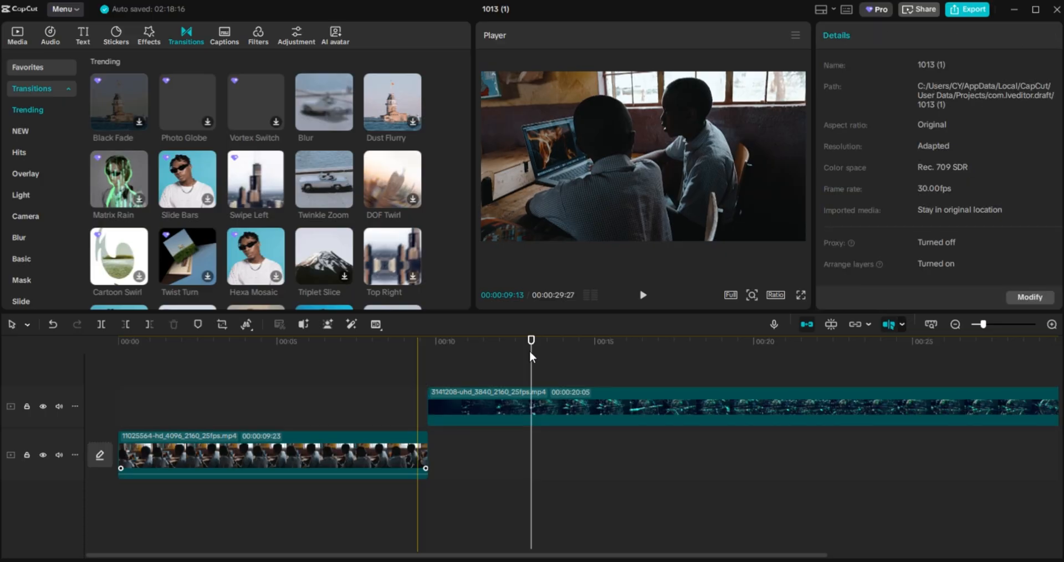
{"action": "left_click", "coordinate": [642, 298]}
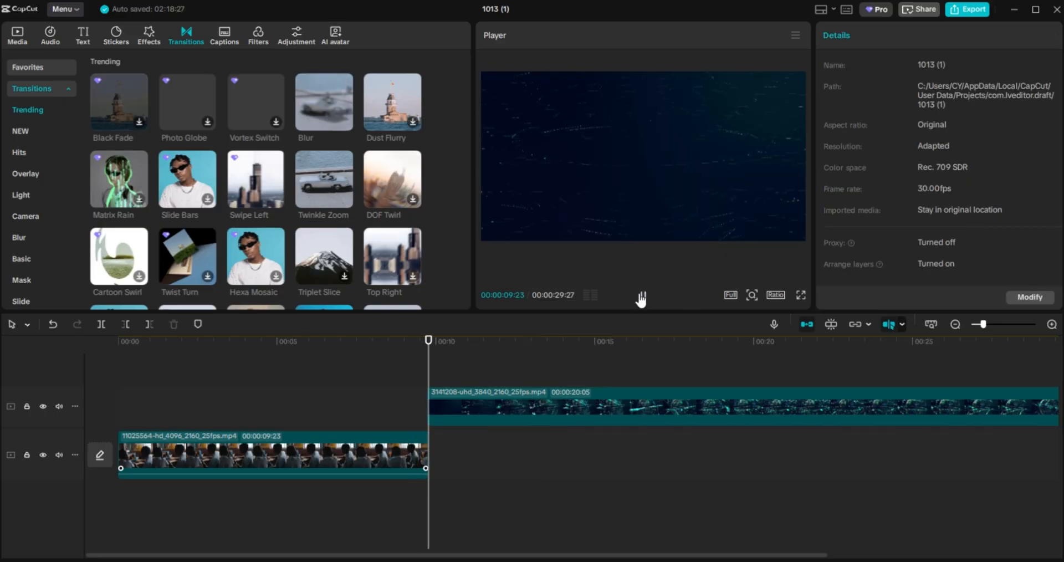
{"action": "left_click", "coordinate": [642, 297]}
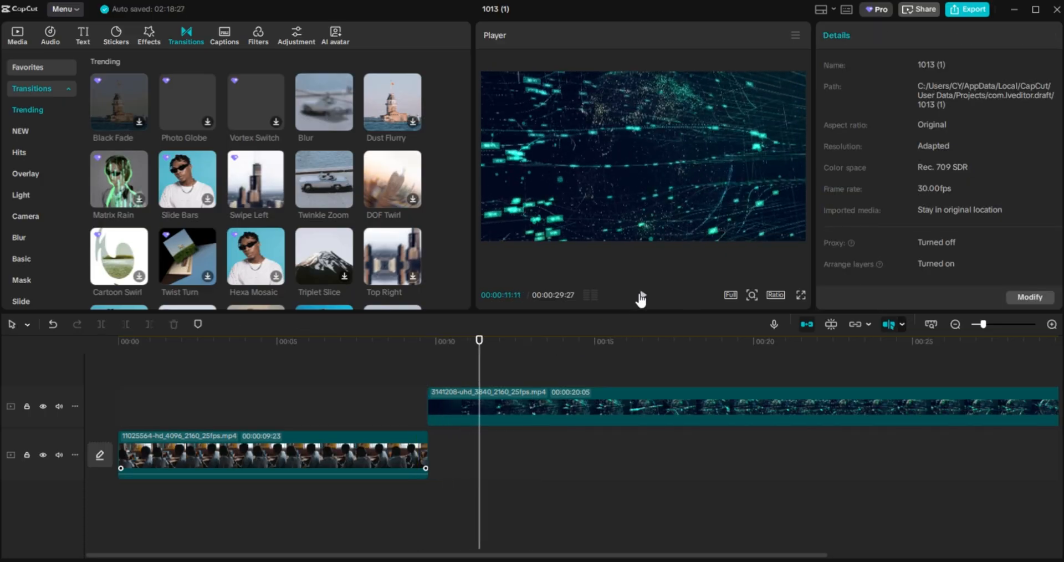
{"action": "left_click_drag", "start_coordinate": [459, 411], "coordinate": [444, 411]}
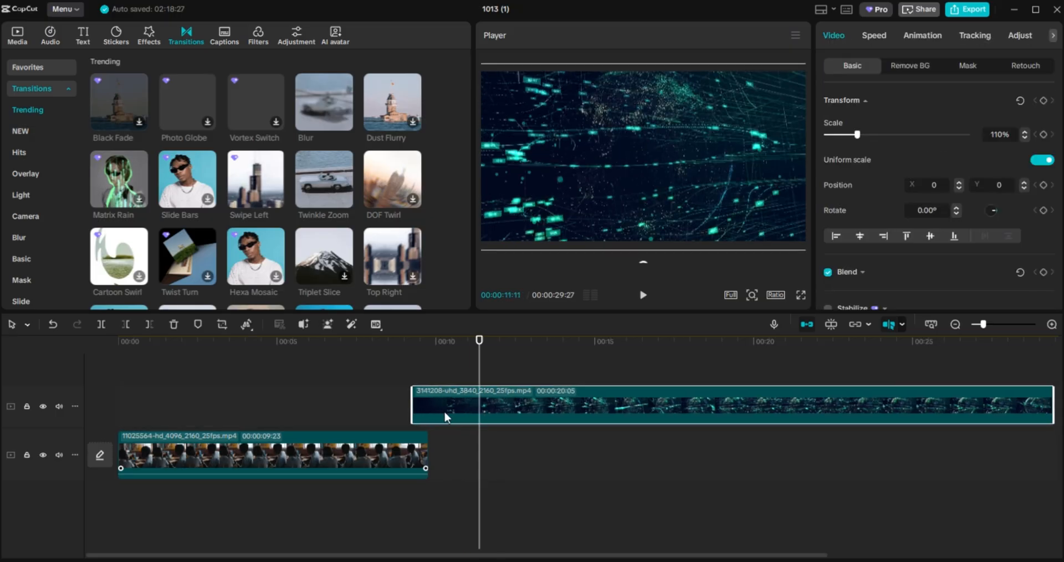
Give the 3141208 particle clip a Fade In animation.
{"action": "left_click", "coordinate": [919, 36]}
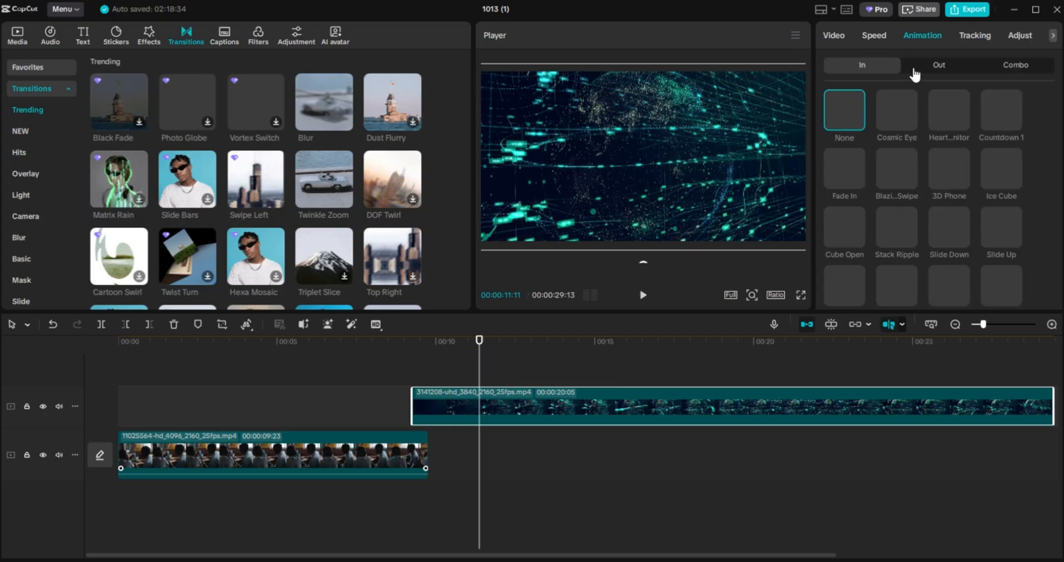
{"action": "left_click", "coordinate": [843, 167]}
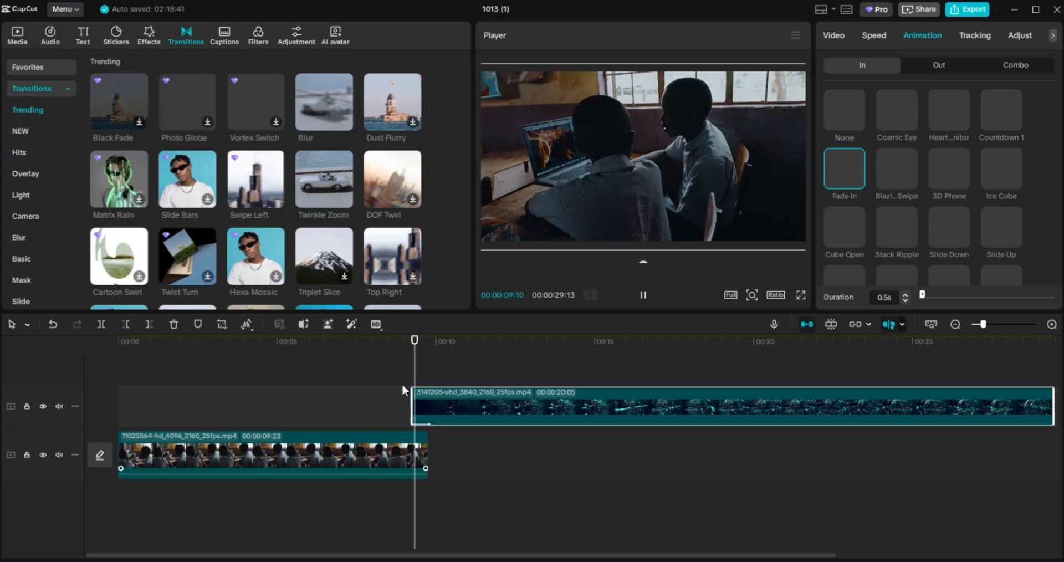
{"action": "left_click", "coordinate": [391, 366]}
Play through the join, try adding a transition between the non-adjacent clips, and return to Media.
{"action": "key", "text": "space"}
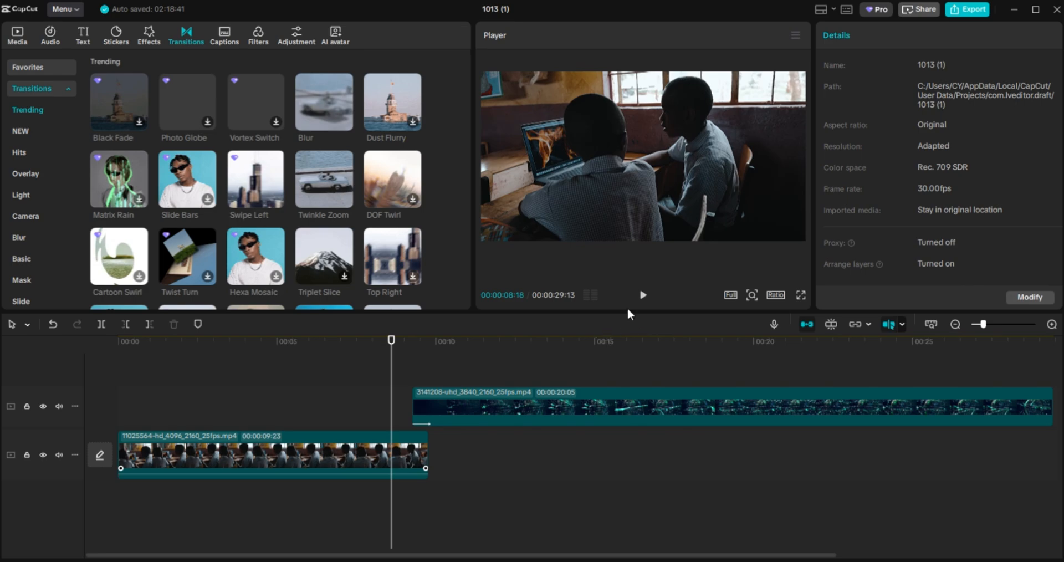
{"action": "left_click", "coordinate": [642, 300]}
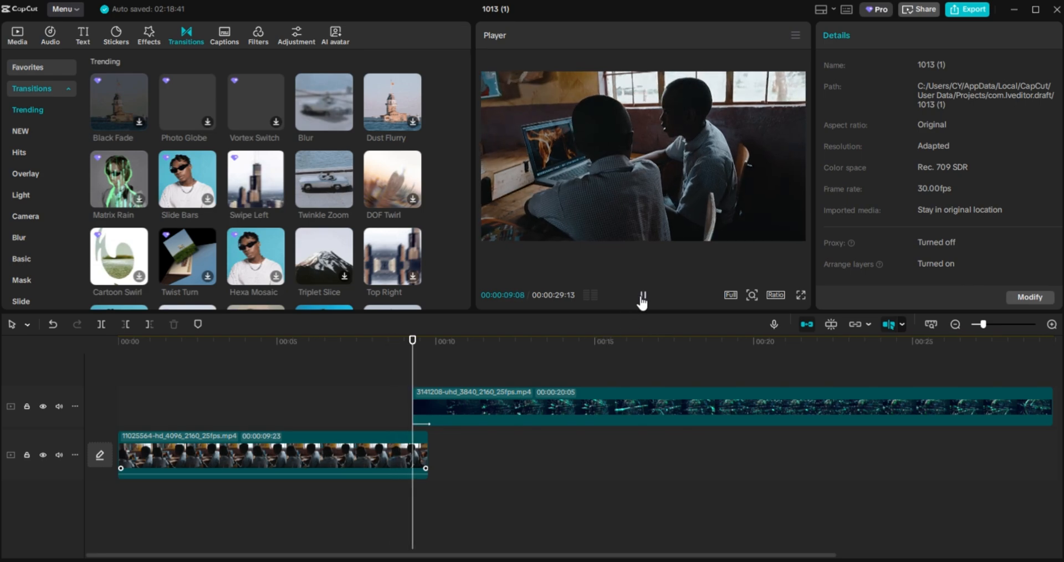
{"action": "left_click", "coordinate": [643, 299]}
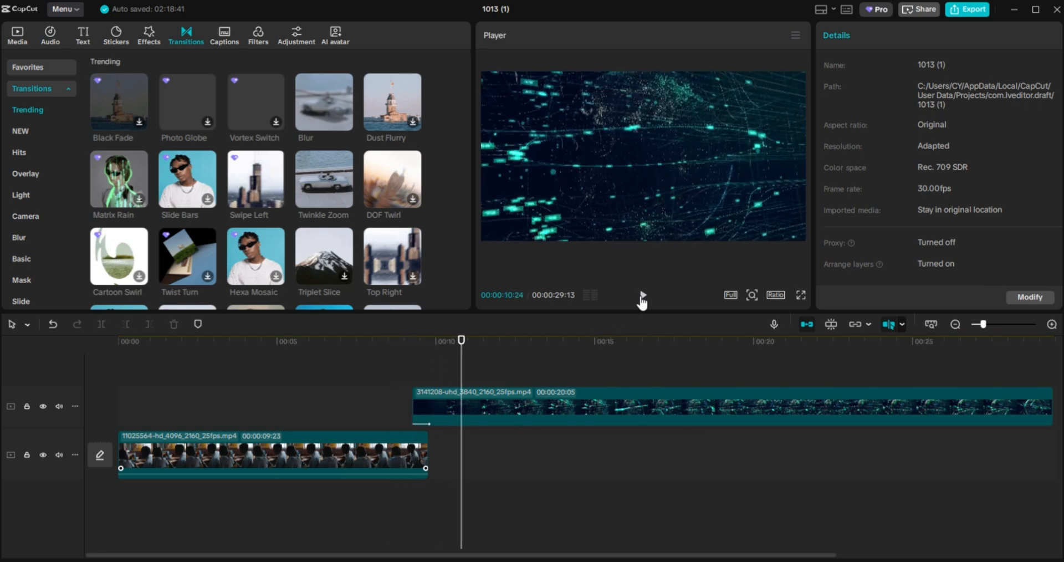
{"action": "left_click", "coordinate": [242, 130]}
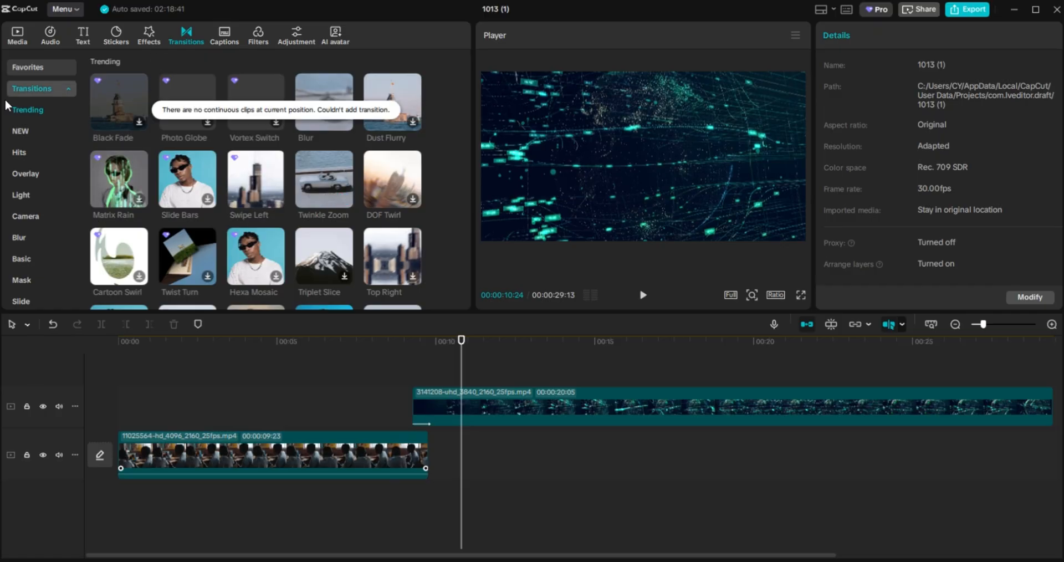
{"action": "left_click", "coordinate": [14, 41]}
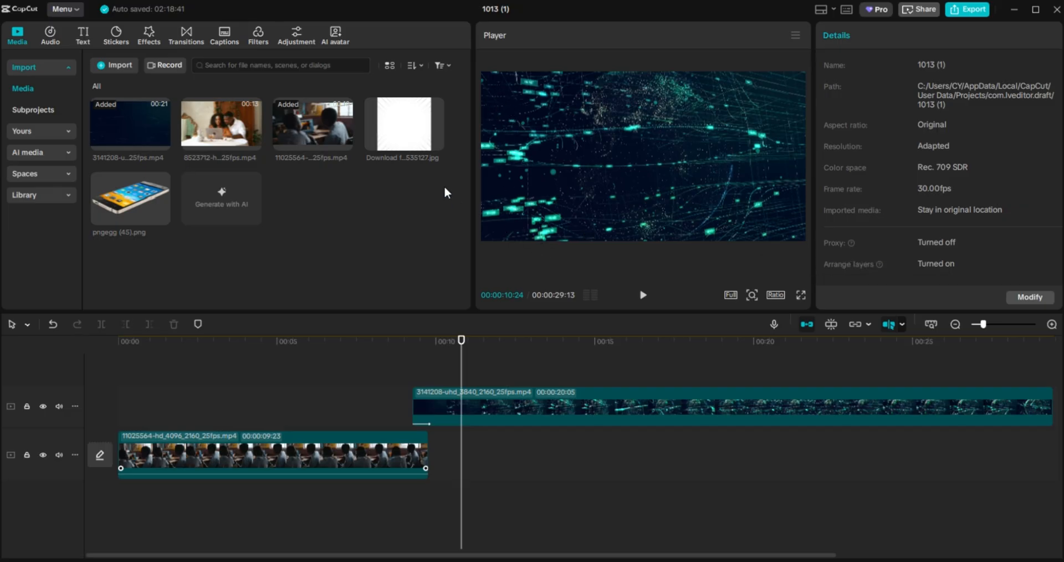
Place the white background JPG after the classroom clip, extend it under the particle clip, and scale to 206%.
{"action": "left_click_drag", "start_coordinate": [409, 120], "coordinate": [441, 458]}
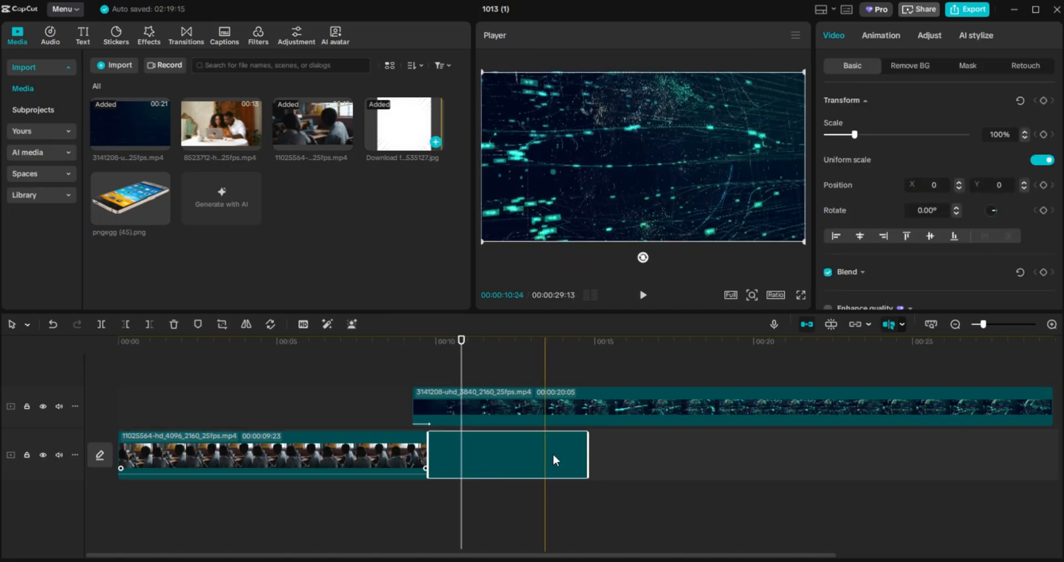
{"action": "left_click_drag", "start_coordinate": [591, 451], "coordinate": [528, 427]}
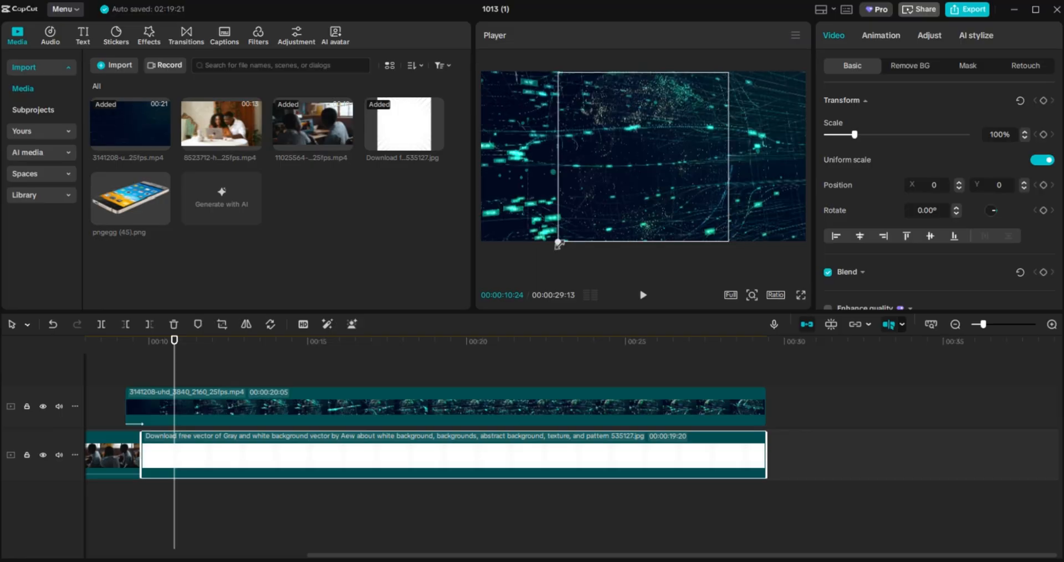
{"action": "left_click_drag", "start_coordinate": [559, 244], "coordinate": [397, 347]}
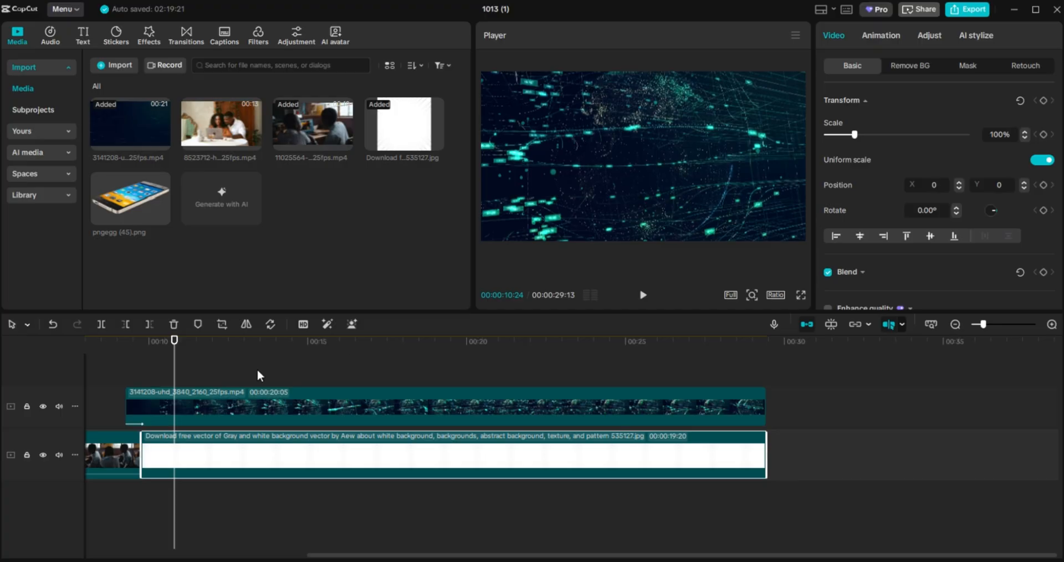
{"action": "mouse_move", "coordinate": [174, 379]}
{"action": "left_mouse_down"}
{"action": "mouse_move", "coordinate": [156, 376]}
{"action": "mouse_move", "coordinate": [191, 379]}
{"action": "left_mouse_up"}
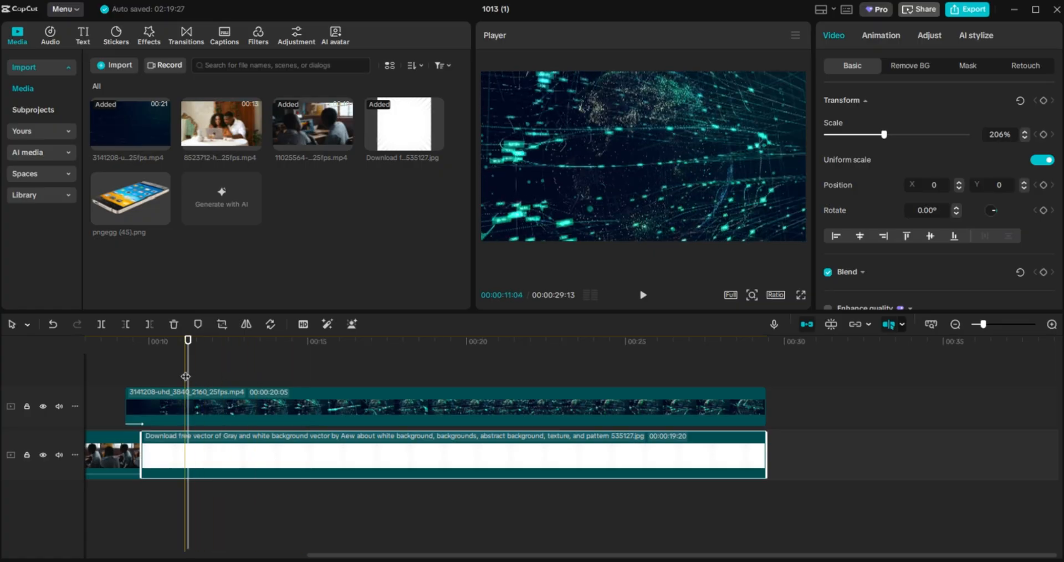
{"action": "left_click_drag", "start_coordinate": [188, 377], "coordinate": [201, 380]}
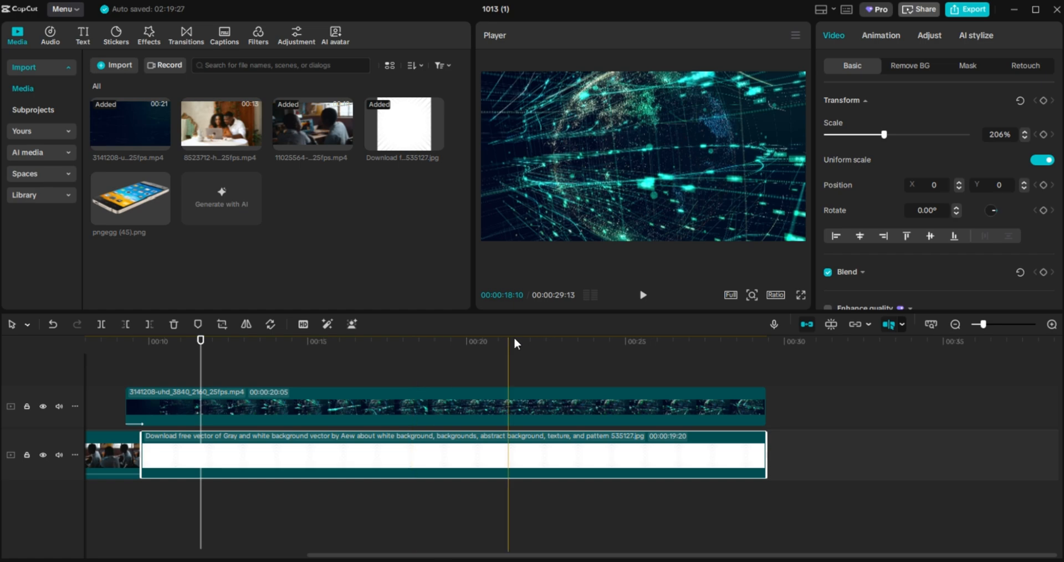
{"action": "left_click", "coordinate": [1044, 100]}
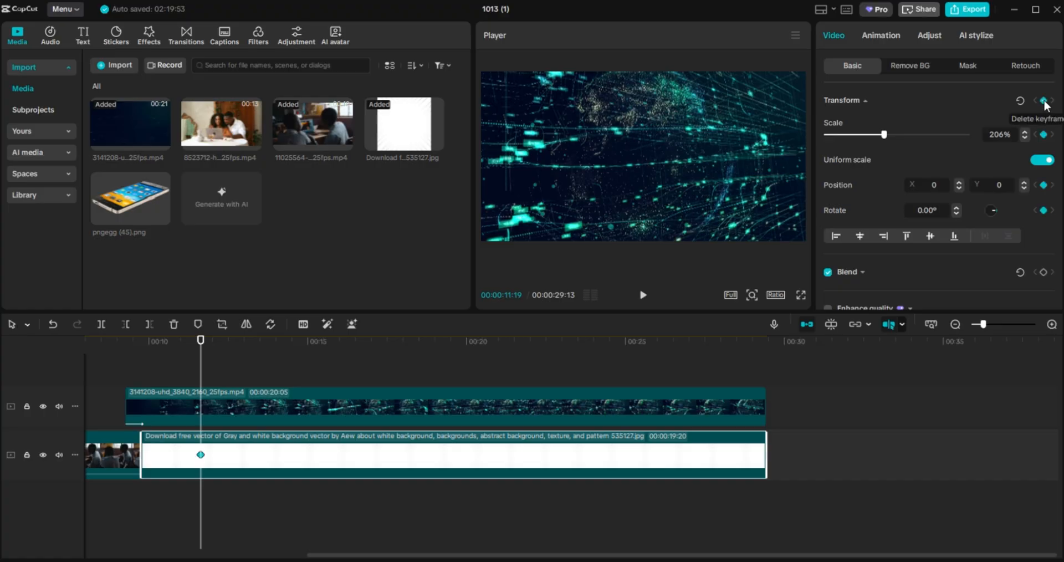
{"action": "left_click", "coordinate": [1043, 100]}
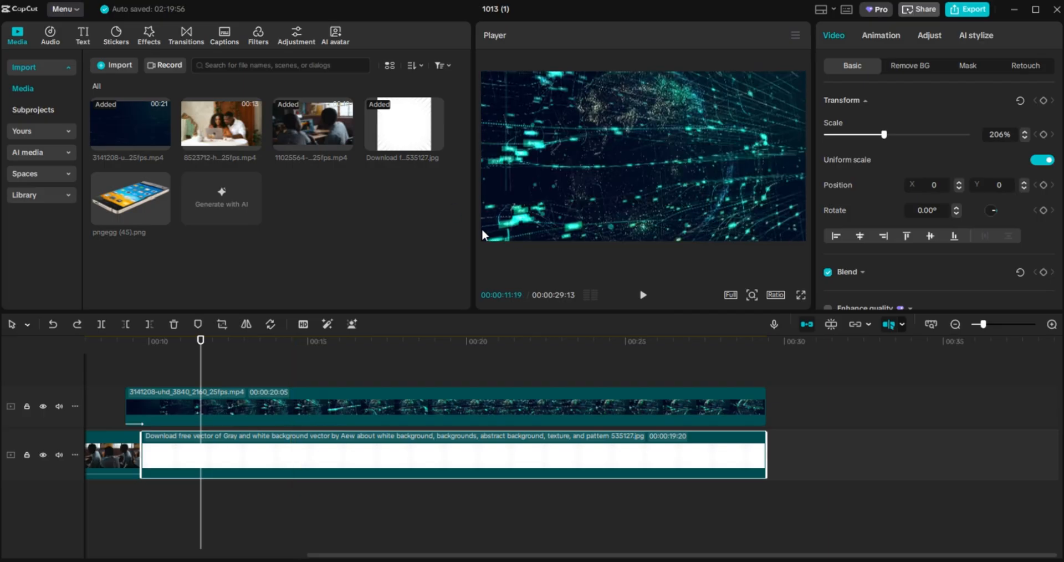
Add Transform keyframes to the particle clip at its start and at 12:22.
{"action": "left_click", "coordinate": [224, 414]}
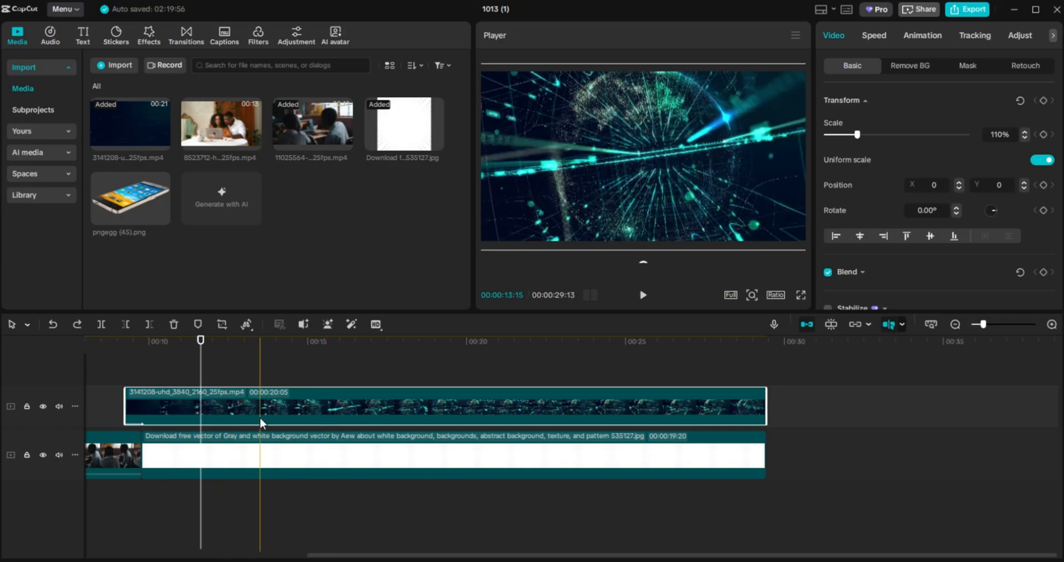
{"action": "left_click", "coordinate": [1044, 101]}
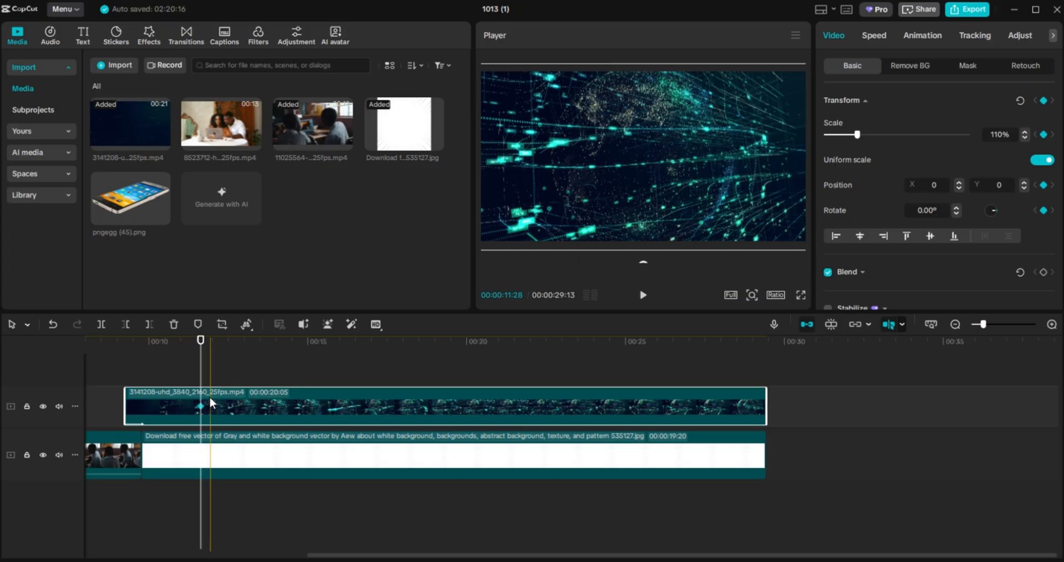
{"action": "left_click_drag", "start_coordinate": [200, 375], "coordinate": [232, 386]}
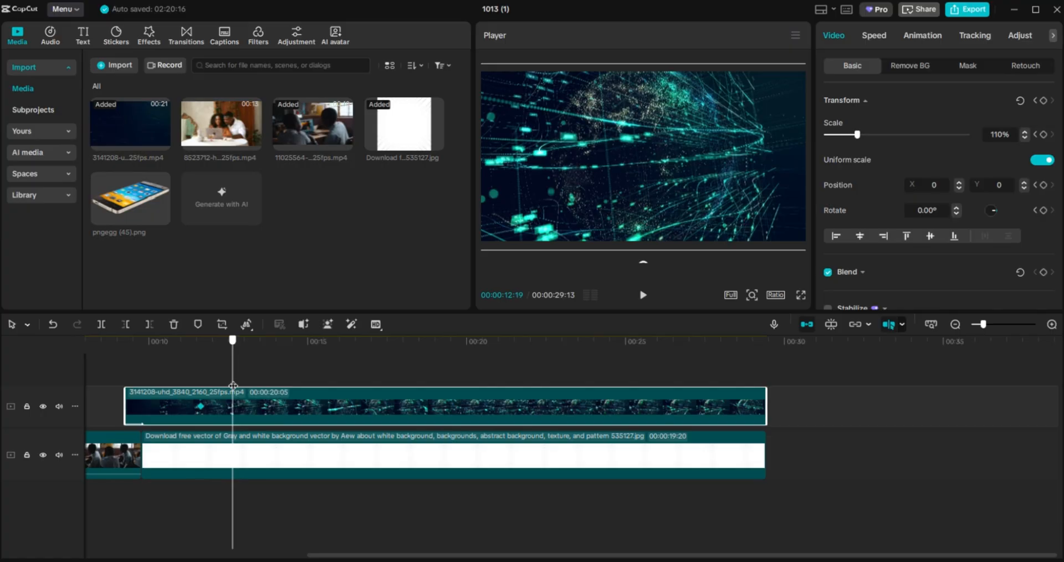
{"action": "left_click_drag", "start_coordinate": [232, 386], "coordinate": [236, 385]}
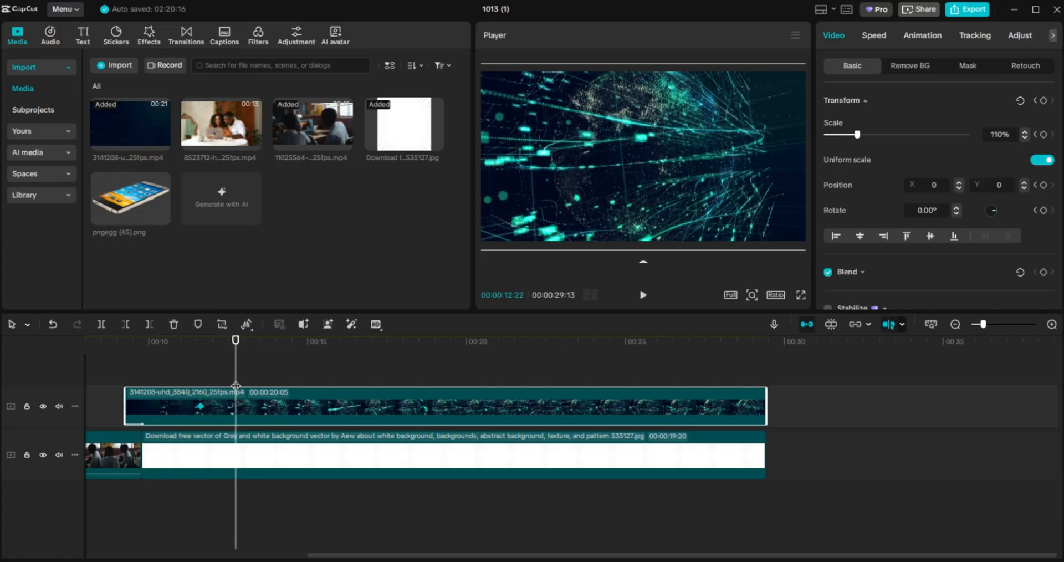
{"action": "left_click", "coordinate": [1041, 102]}
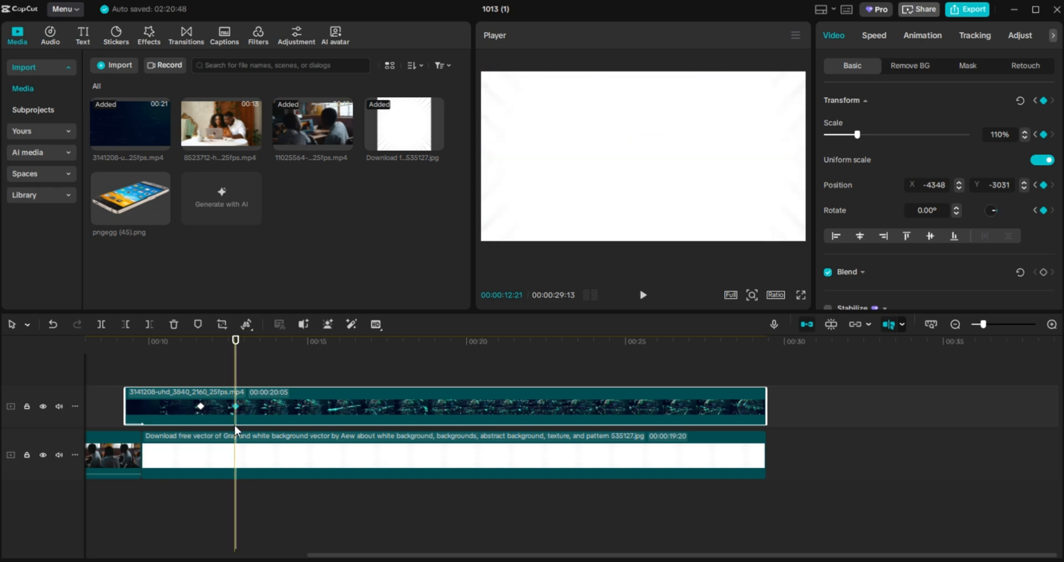
Shrink the particle clip to 83% and move it up-right to 433, 175, then play back.
{"action": "key", "text": "ctrl+z"}
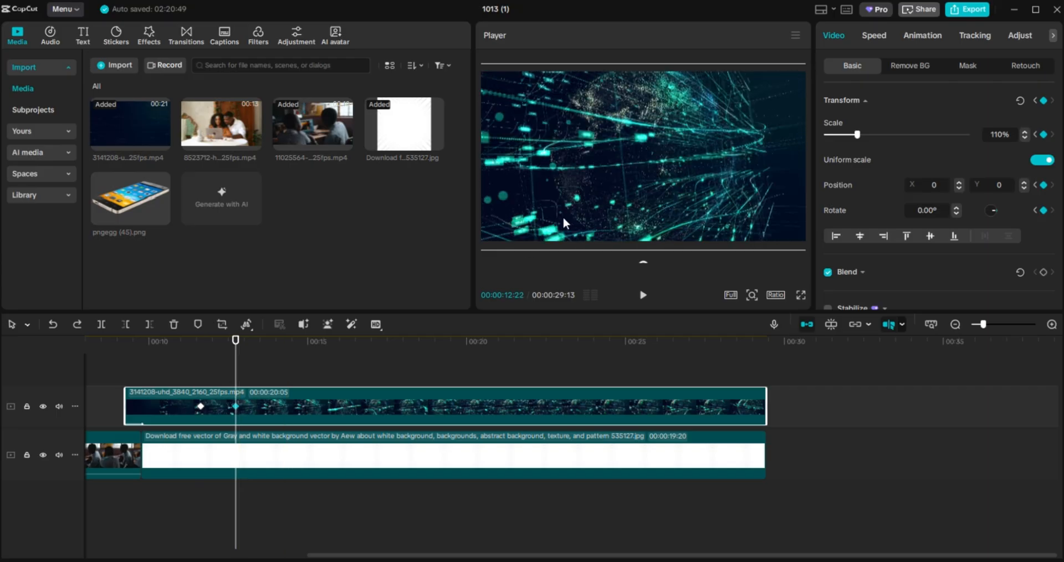
{"action": "left_click_drag", "start_coordinate": [562, 215], "coordinate": [634, 185]}
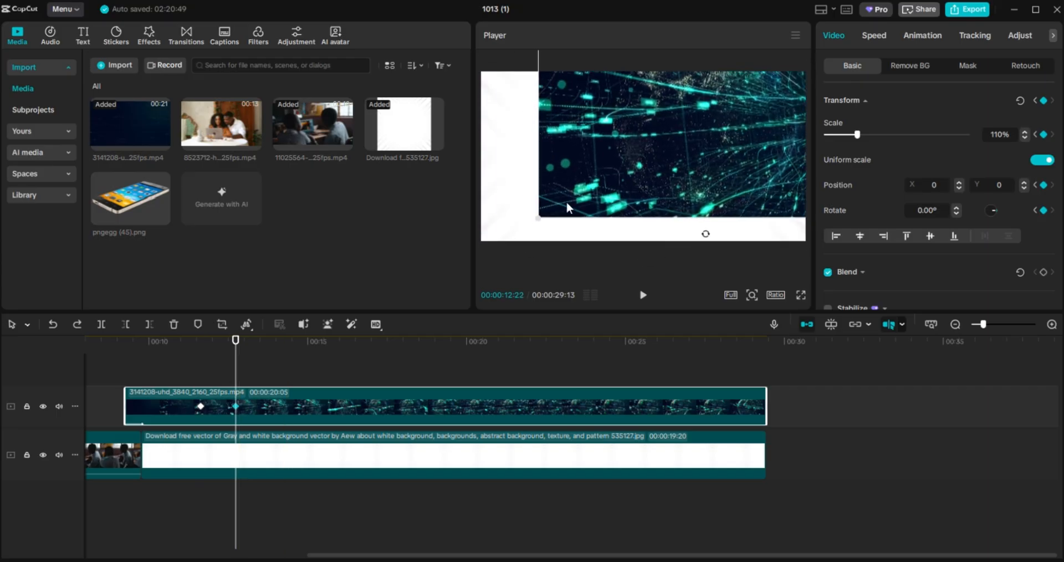
{"action": "left_click_drag", "start_coordinate": [539, 219], "coordinate": [573, 197]}
{"action": "left_click_drag", "start_coordinate": [708, 121], "coordinate": [680, 143]}
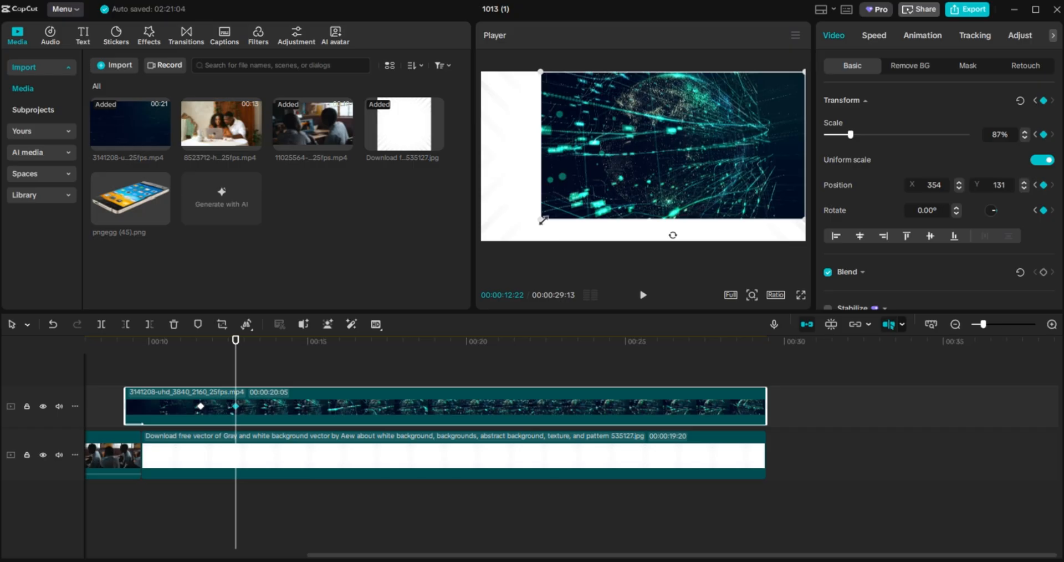
{"action": "left_click_drag", "start_coordinate": [543, 220], "coordinate": [549, 219]}
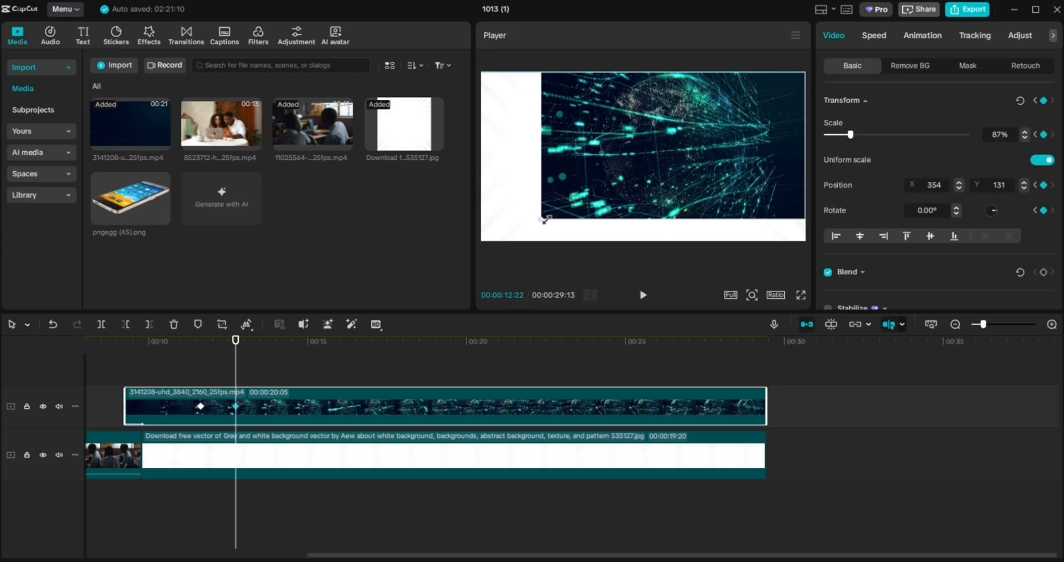
{"action": "left_click_drag", "start_coordinate": [550, 217], "coordinate": [612, 194]}
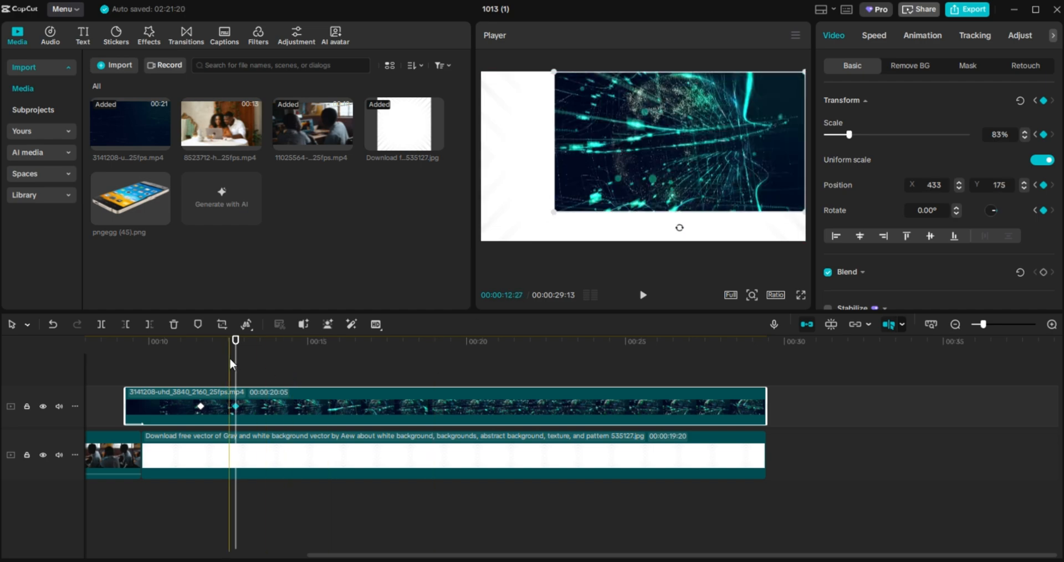
{"action": "left_click_drag", "start_coordinate": [234, 364], "coordinate": [118, 366]}
{"action": "left_click", "coordinate": [643, 294]}
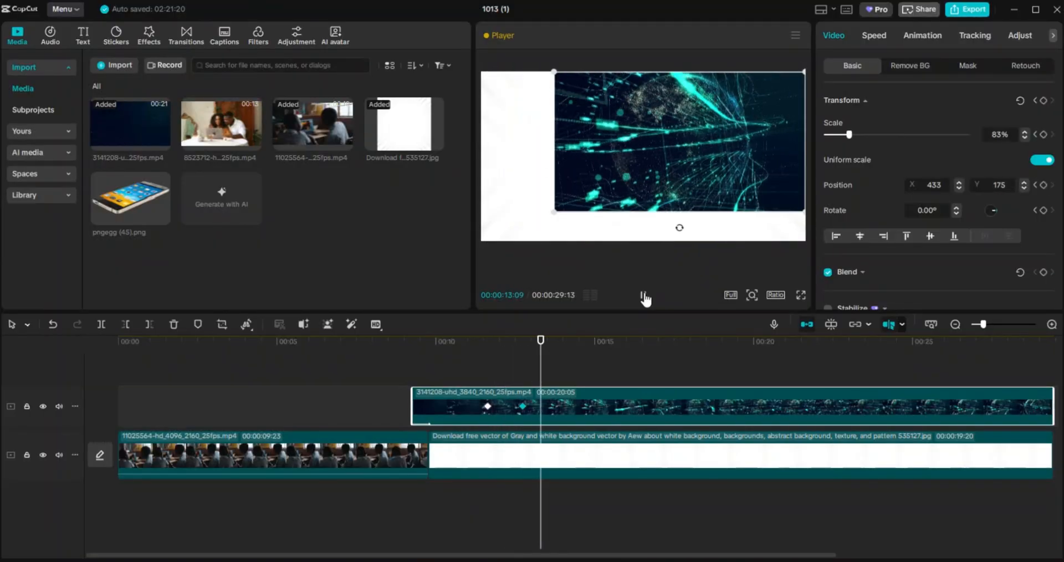
{"action": "left_click", "coordinate": [635, 356]}
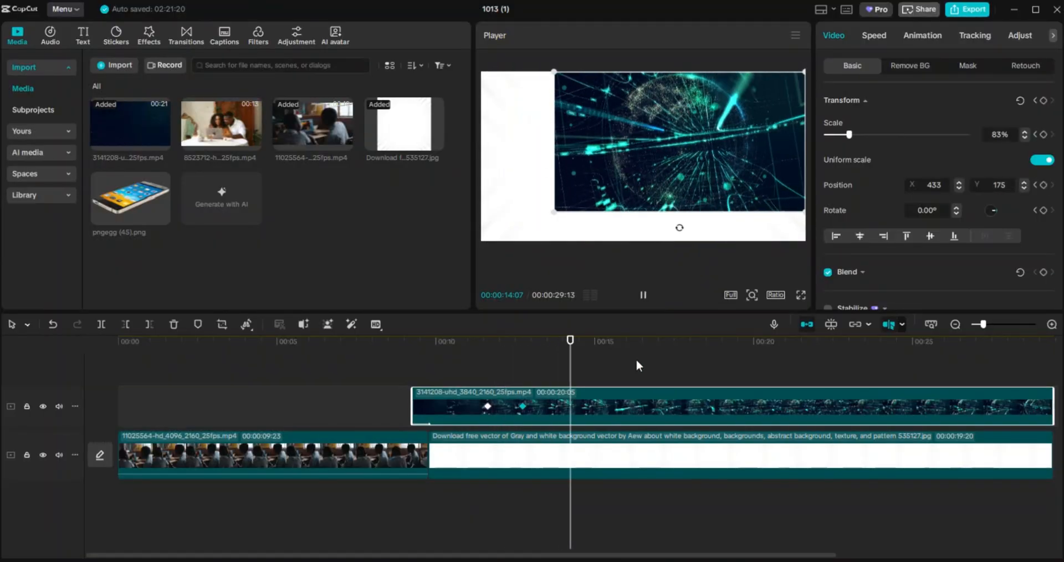
{"action": "left_click", "coordinate": [800, 293]}
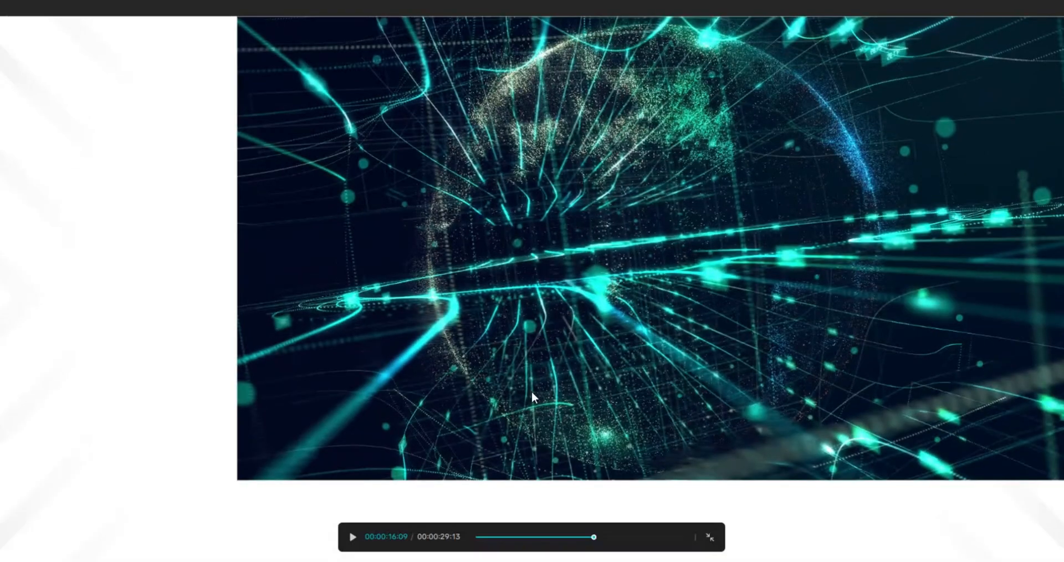
{"action": "left_click", "coordinate": [537, 538]}
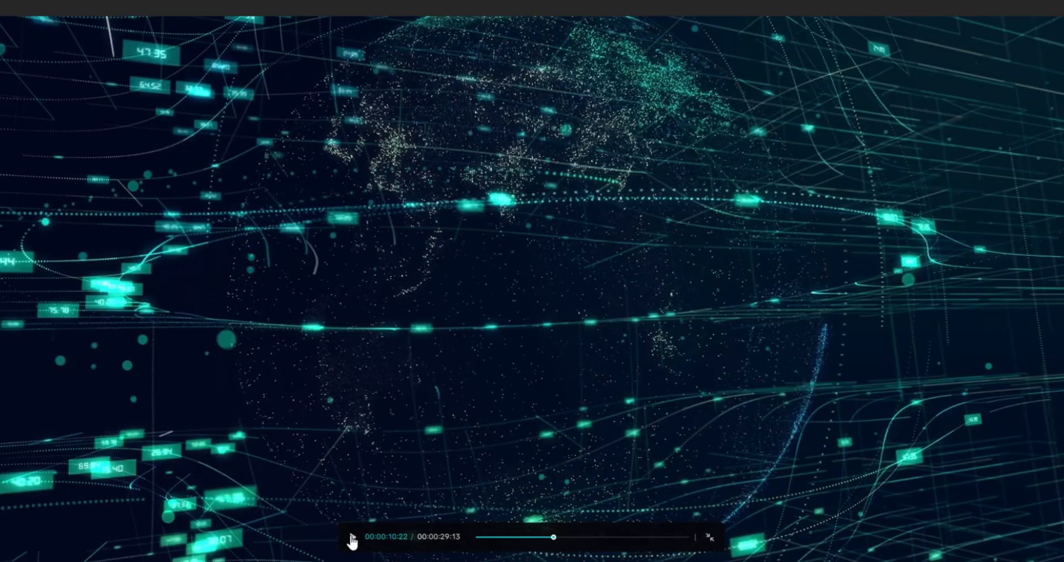
{"action": "left_click", "coordinate": [352, 538]}
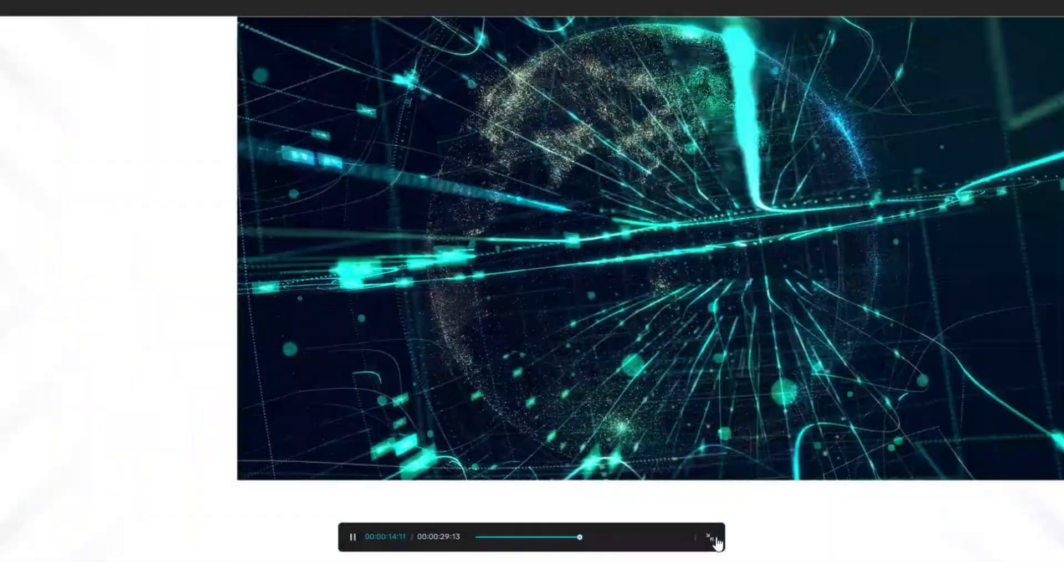
{"action": "left_click", "coordinate": [715, 539]}
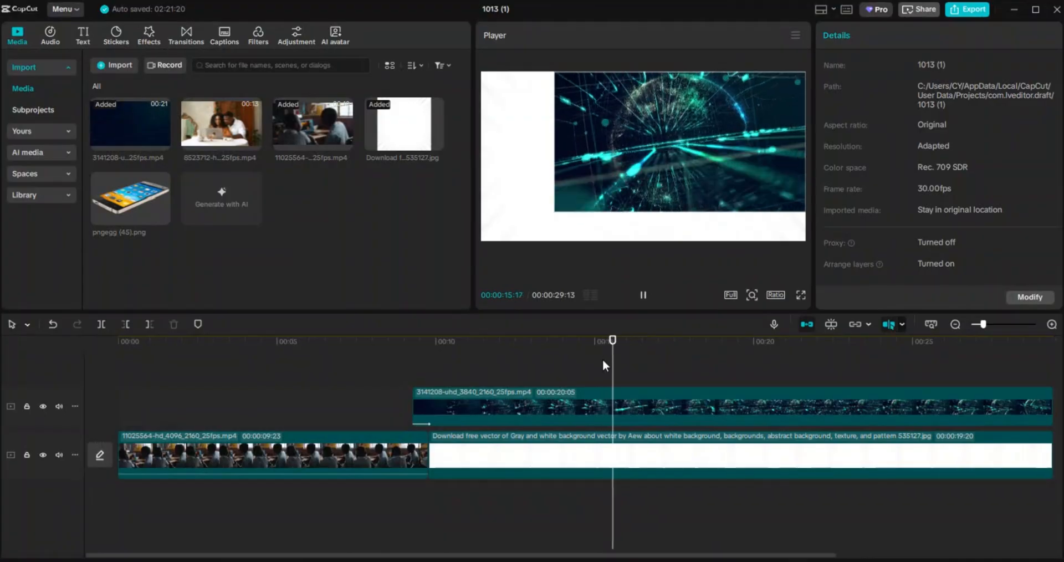
{"action": "left_click", "coordinate": [548, 366]}
{"action": "left_click_drag", "start_coordinate": [463, 355], "coordinate": [585, 345]}
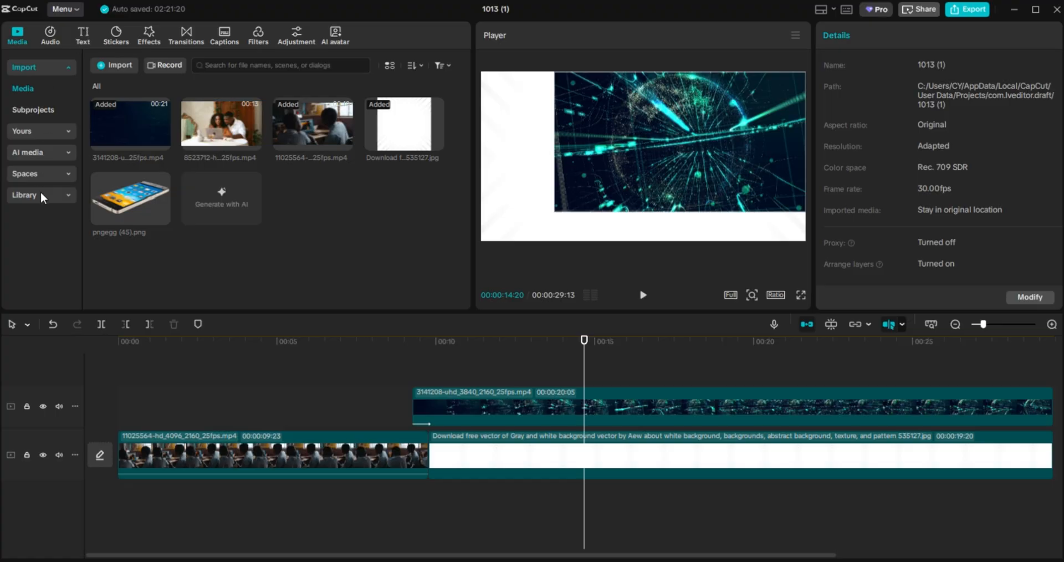
Download the Trending FUN text template and drop it on a new text track near 10 seconds.
{"action": "left_click", "coordinate": [82, 37]}
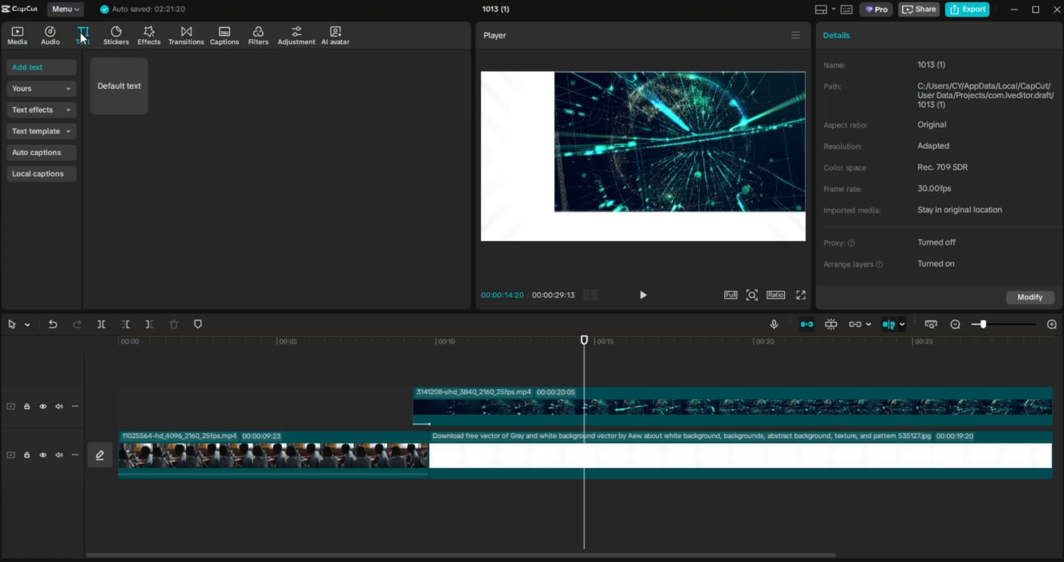
{"action": "left_click", "coordinate": [51, 131]}
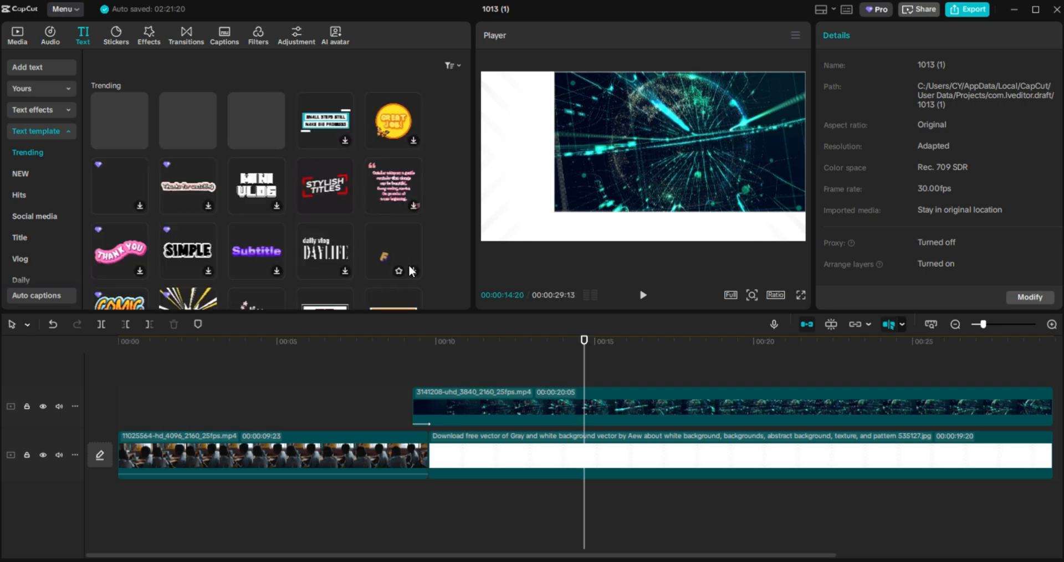
{"action": "left_click", "coordinate": [413, 271]}
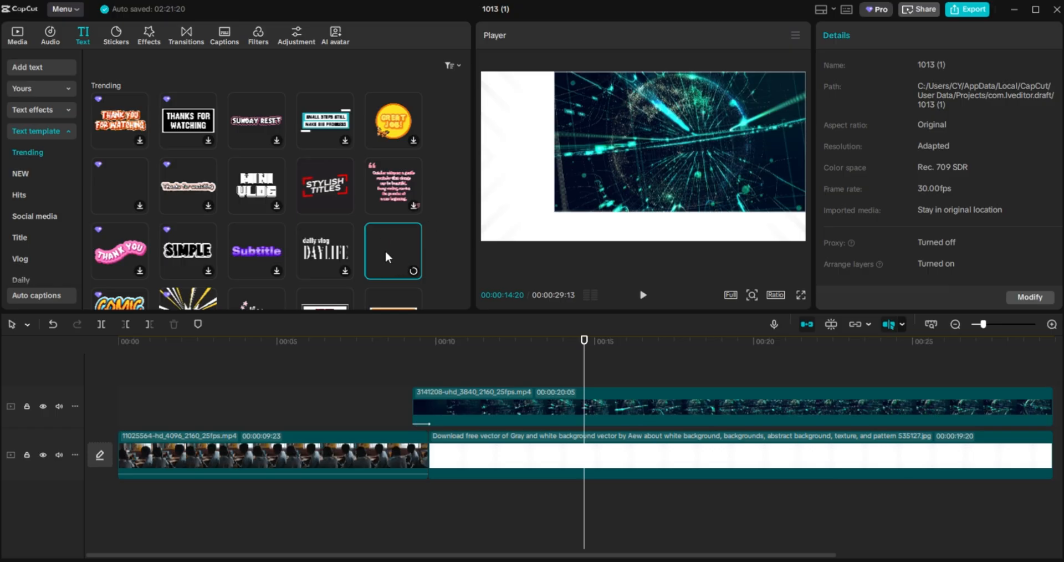
{"action": "left_click_drag", "start_coordinate": [406, 260], "coordinate": [460, 363]}
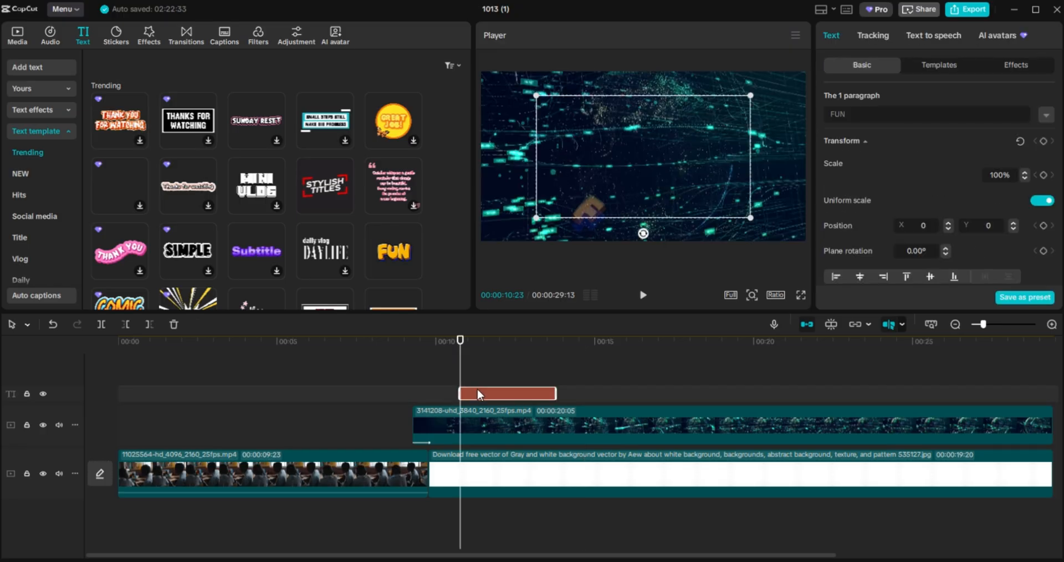
Shift the overlay video and the FUN clip slightly later, parking the playhead at 00:14:11.
{"action": "left_click_drag", "start_coordinate": [481, 410], "coordinate": [471, 390]}
{"action": "left_click", "coordinate": [470, 391]}
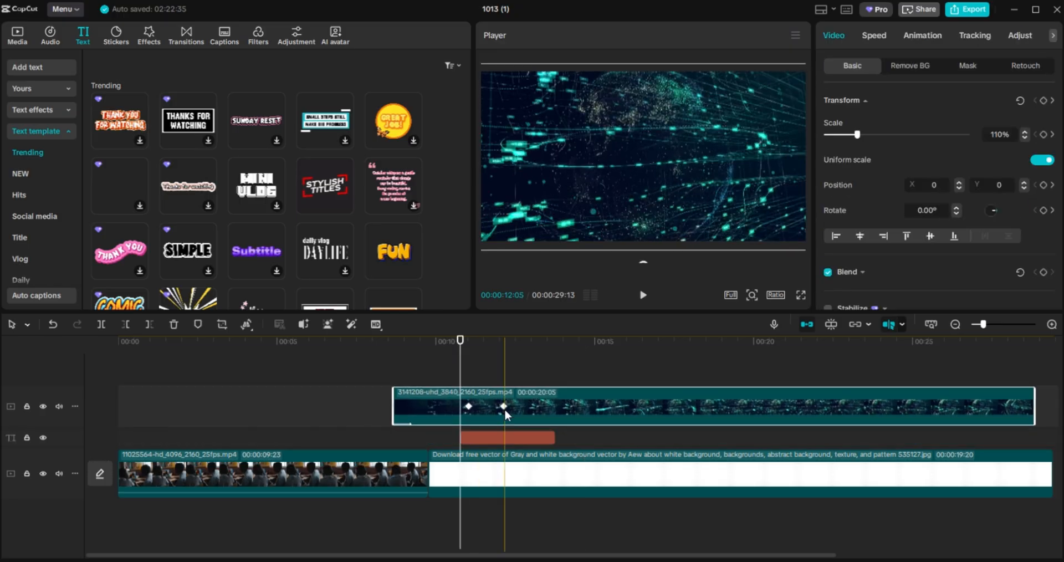
{"action": "left_click", "coordinate": [504, 407]}
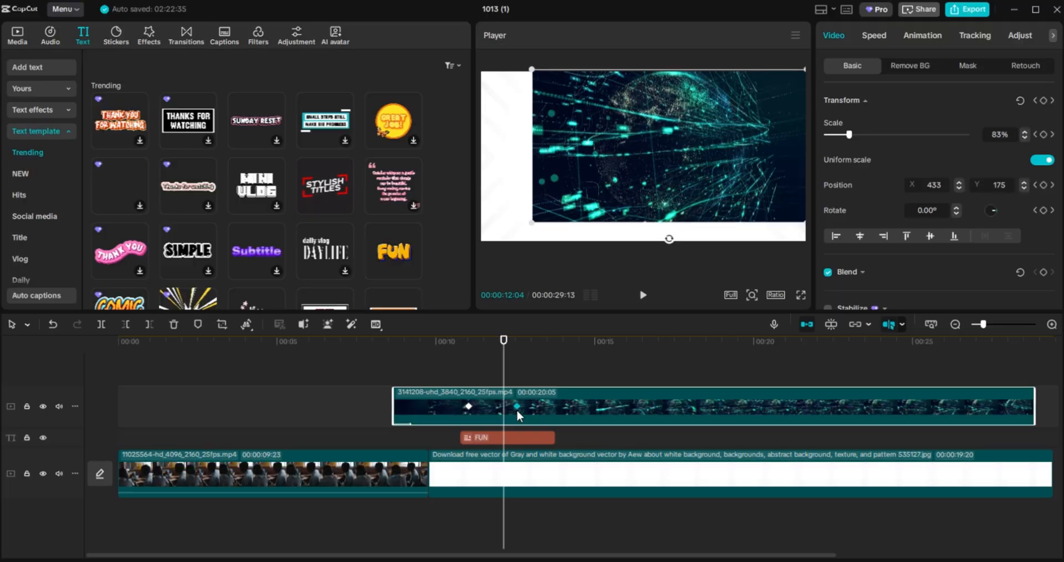
{"action": "left_click_drag", "start_coordinate": [546, 408], "coordinate": [581, 375]}
{"action": "left_click", "coordinate": [532, 436]}
{"action": "left_click", "coordinate": [547, 417]}
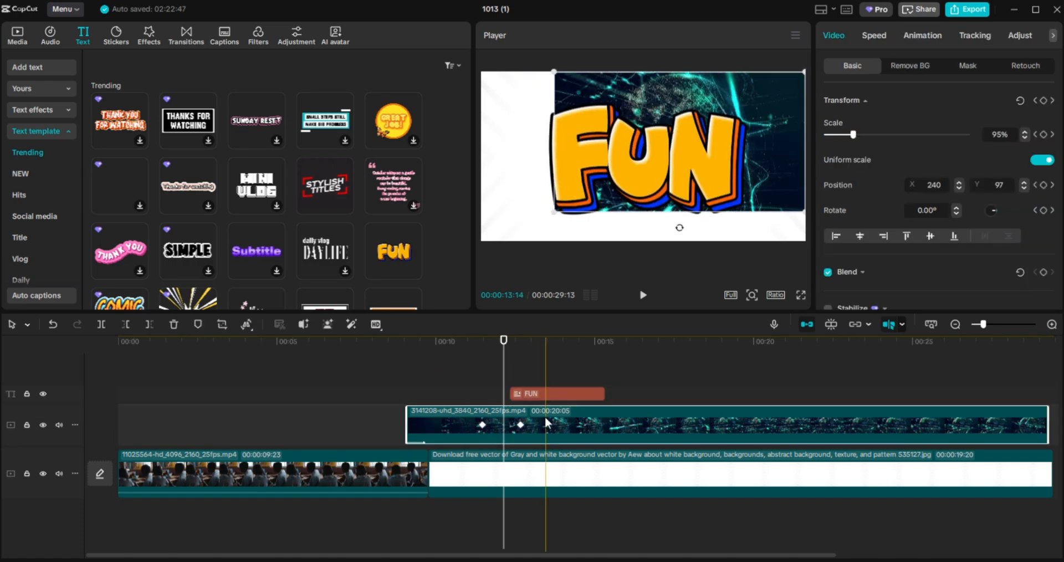
{"action": "left_click_drag", "start_coordinate": [533, 395], "coordinate": [548, 395]}
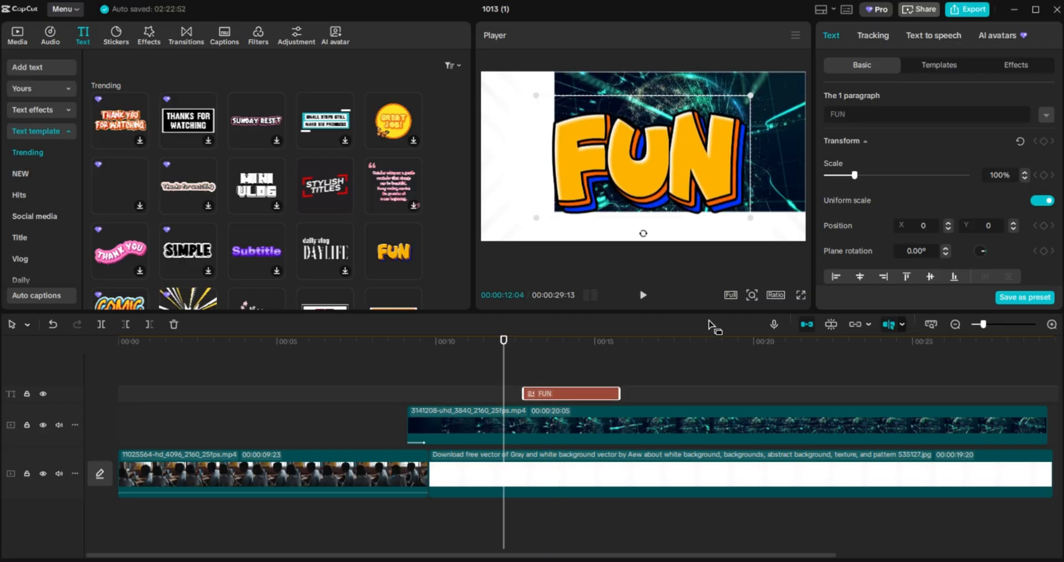
{"action": "left_click", "coordinate": [573, 359]}
{"action": "left_click", "coordinate": [573, 359]}
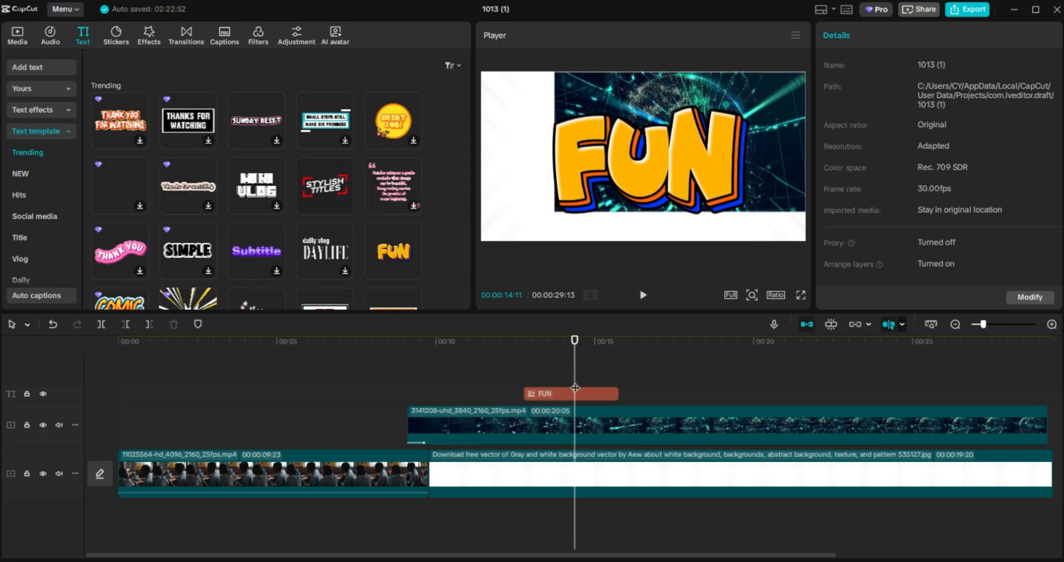
Shrink the FUN title to 29% in the upper-left corner and extend its clip to about 25 seconds.
{"action": "left_click", "coordinate": [586, 391]}
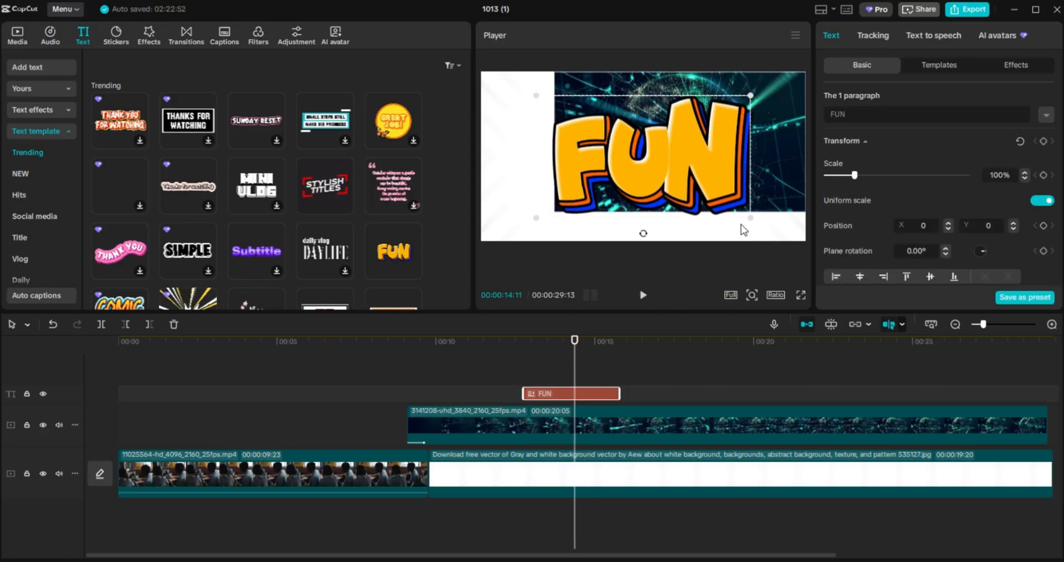
{"action": "left_click_drag", "start_coordinate": [752, 220], "coordinate": [524, 112]}
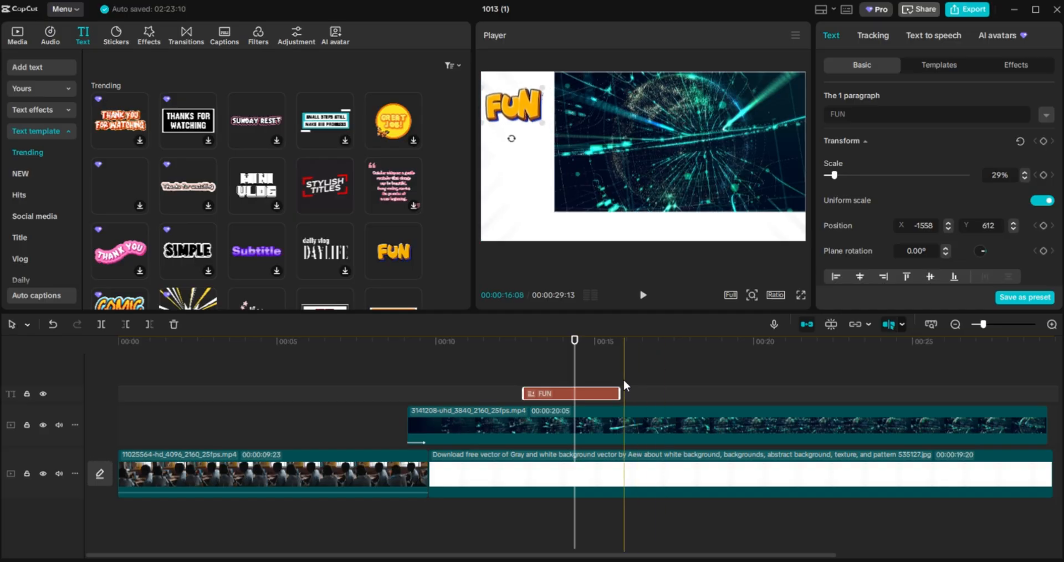
{"action": "left_click_drag", "start_coordinate": [735, 390], "coordinate": [921, 390]}
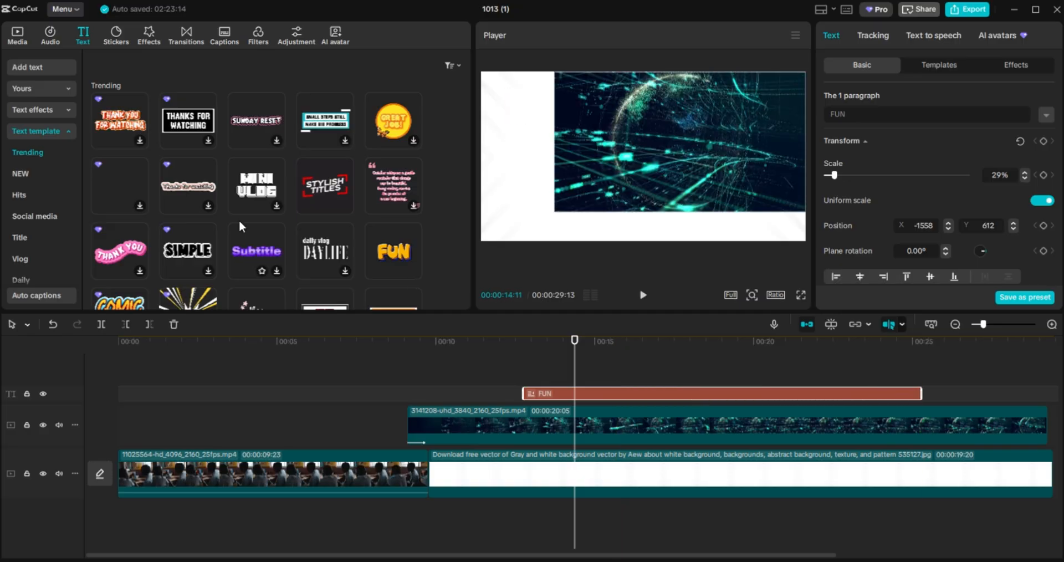
Add the Stylish Titles template on its own track above FUN and lengthen it.
{"action": "left_click", "coordinate": [345, 205]}
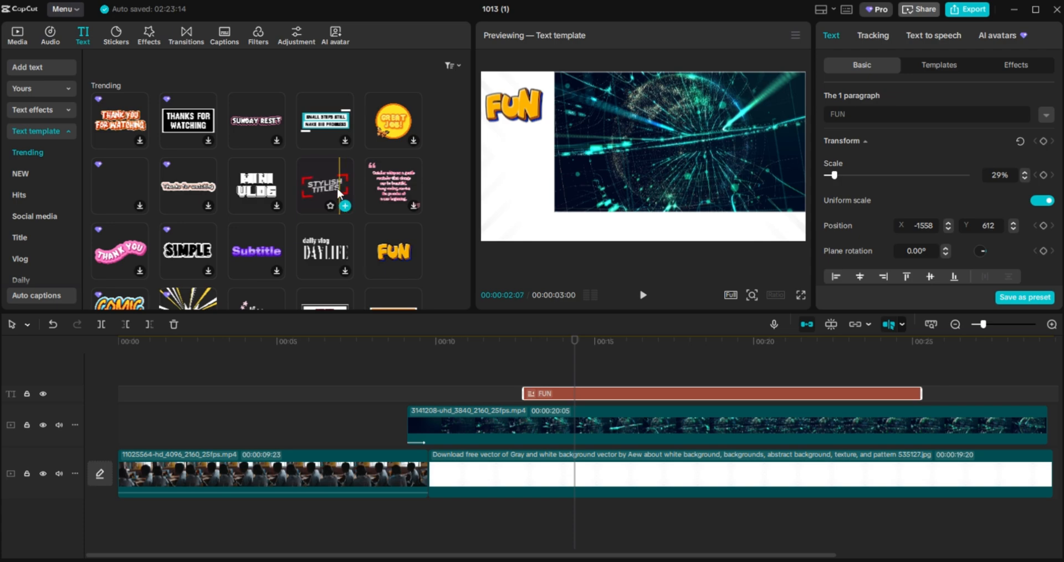
{"action": "left_click_drag", "start_coordinate": [339, 194], "coordinate": [525, 376]}
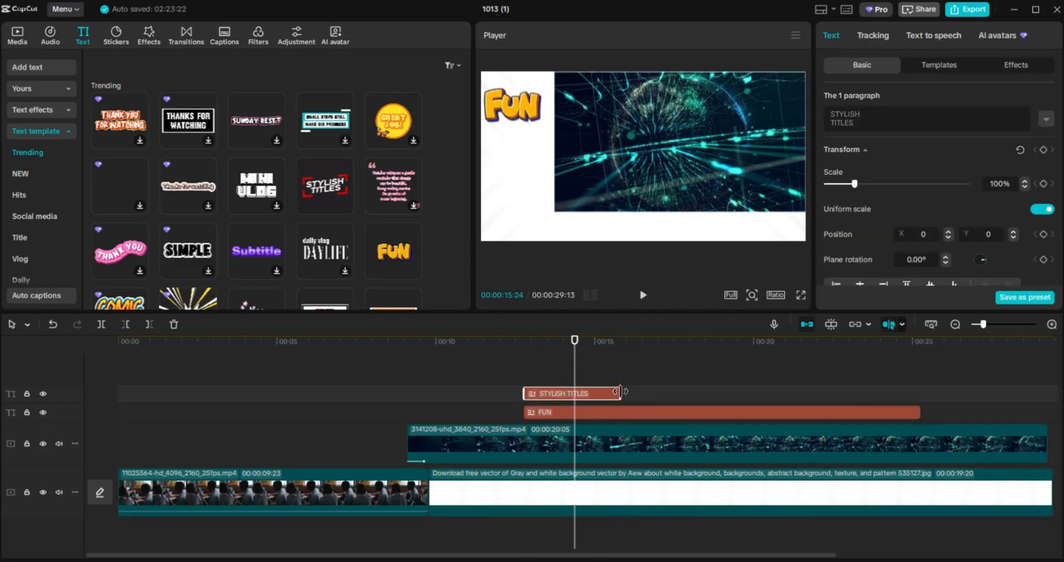
{"action": "left_click_drag", "start_coordinate": [620, 393], "coordinate": [828, 395]}
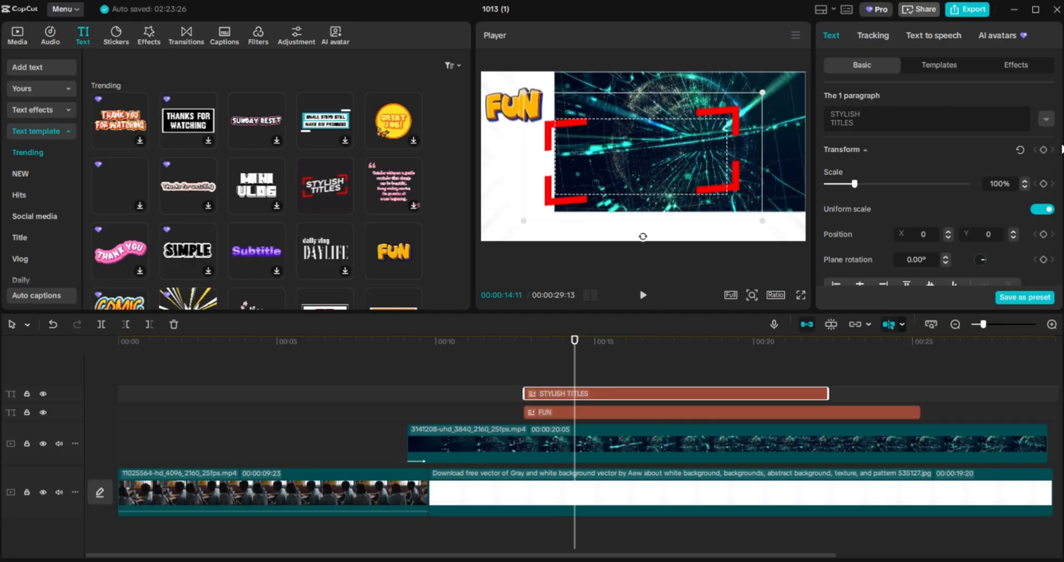
Set the STYLISH TITLES text colour to dark red 5E0000.
{"action": "scroll", "coordinate": [1060, 154], "scroll_direction": "down", "scroll_amount": 1}
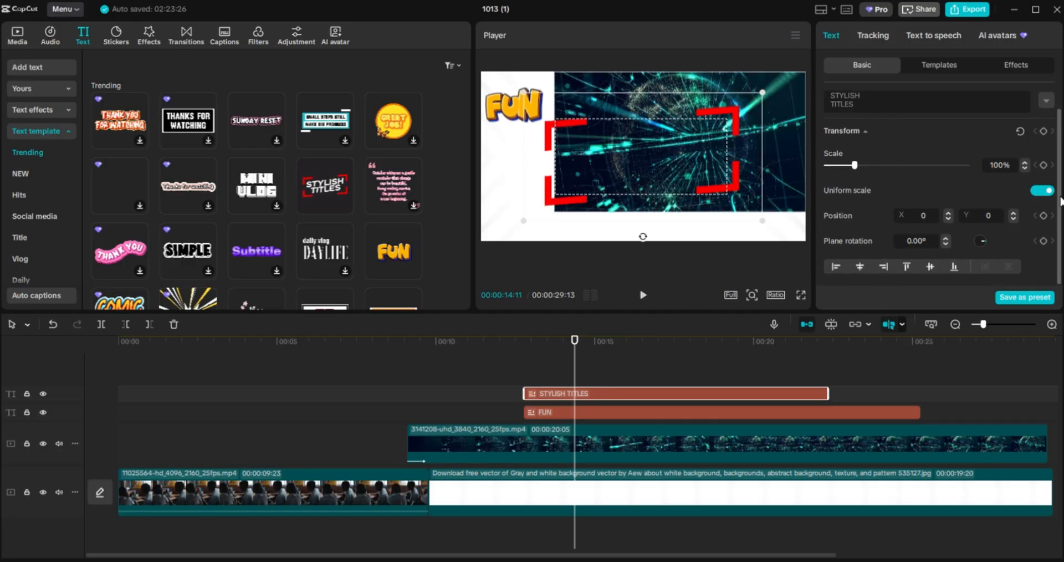
{"action": "left_click", "coordinate": [628, 167]}
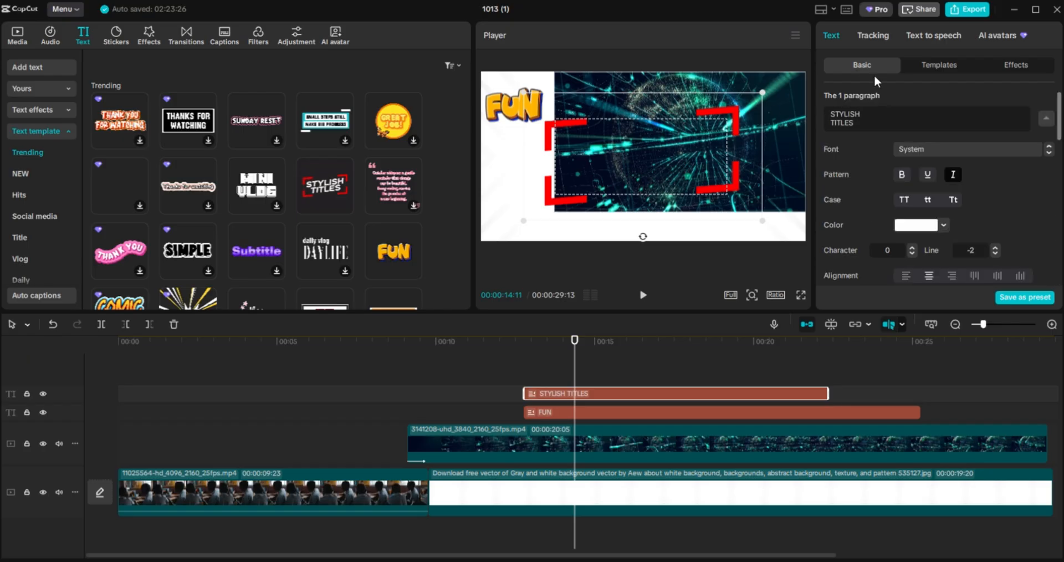
{"action": "left_click", "coordinate": [943, 223]}
{"action": "left_click", "coordinate": [966, 264]}
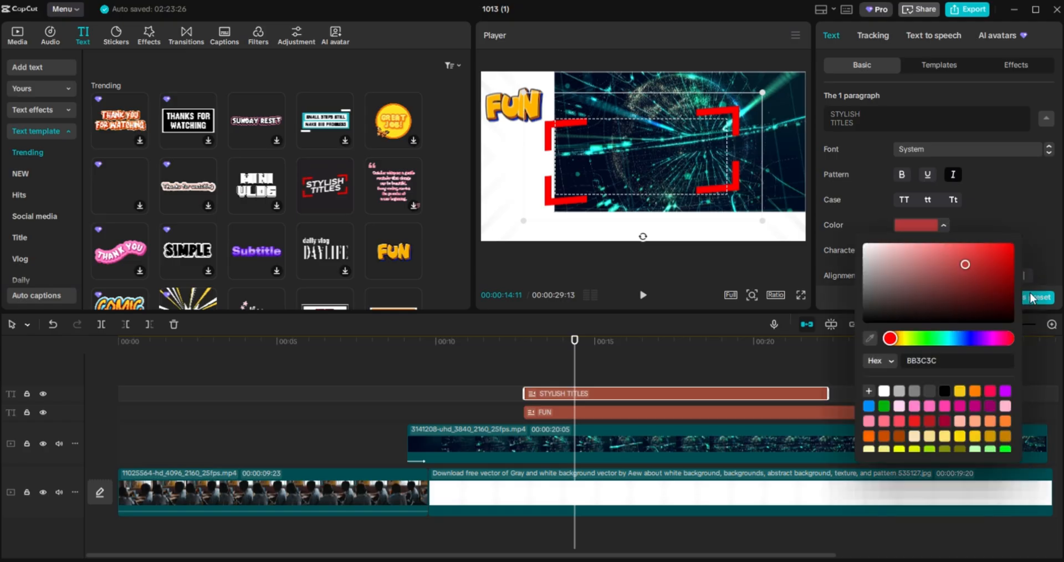
{"action": "left_click_drag", "start_coordinate": [1032, 298], "coordinate": [1034, 300]}
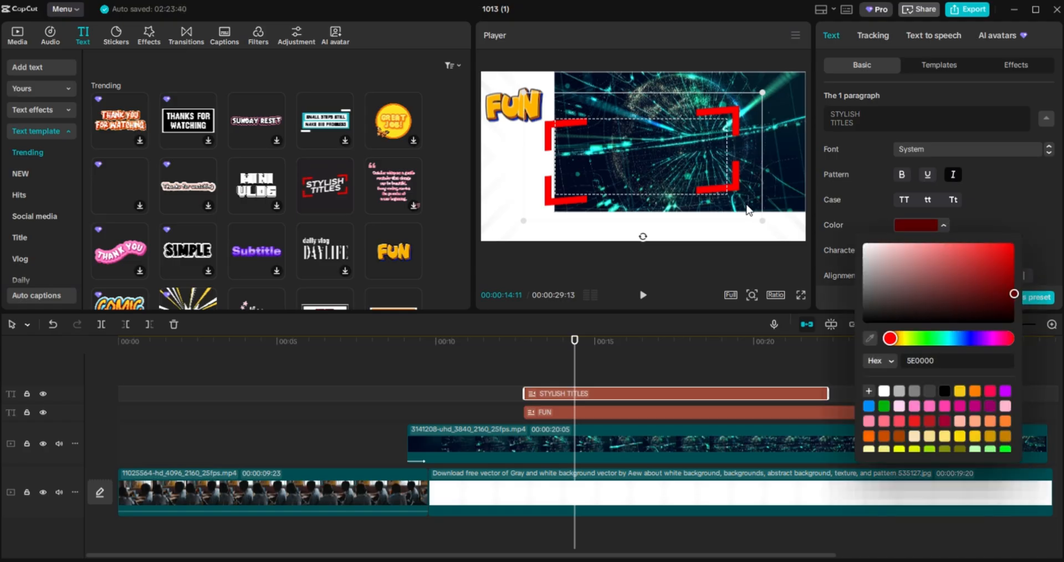
Scale the STYLISH TITLES text down and place it beneath FUN on the left.
{"action": "left_click_drag", "start_coordinate": [762, 220], "coordinate": [608, 235]}
{"action": "left_click_drag", "start_coordinate": [578, 353], "coordinate": [615, 359]}
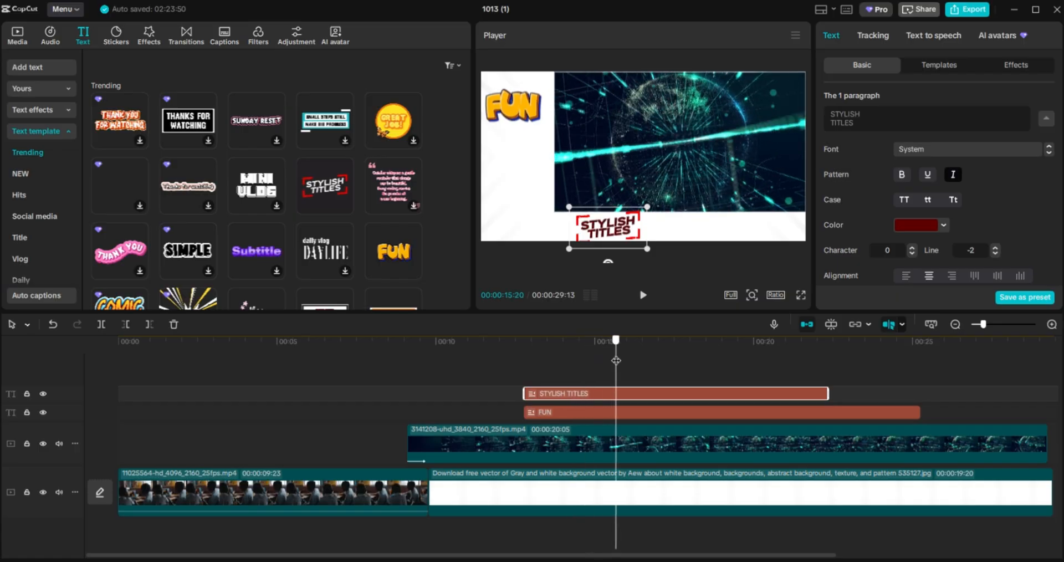
{"action": "left_click_drag", "start_coordinate": [649, 250], "coordinate": [549, 169]}
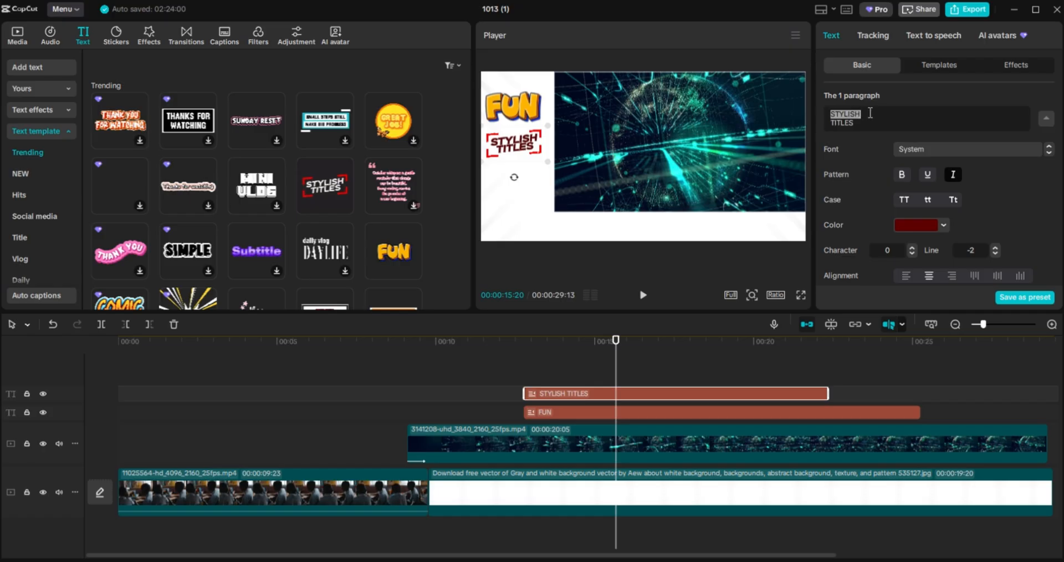
Replace STYLISH TITLES in the red title with 'CONT: 038Y3'.
{"action": "key", "text": "BackSpace"}
{"action": "type", "text": "CONTACT"}
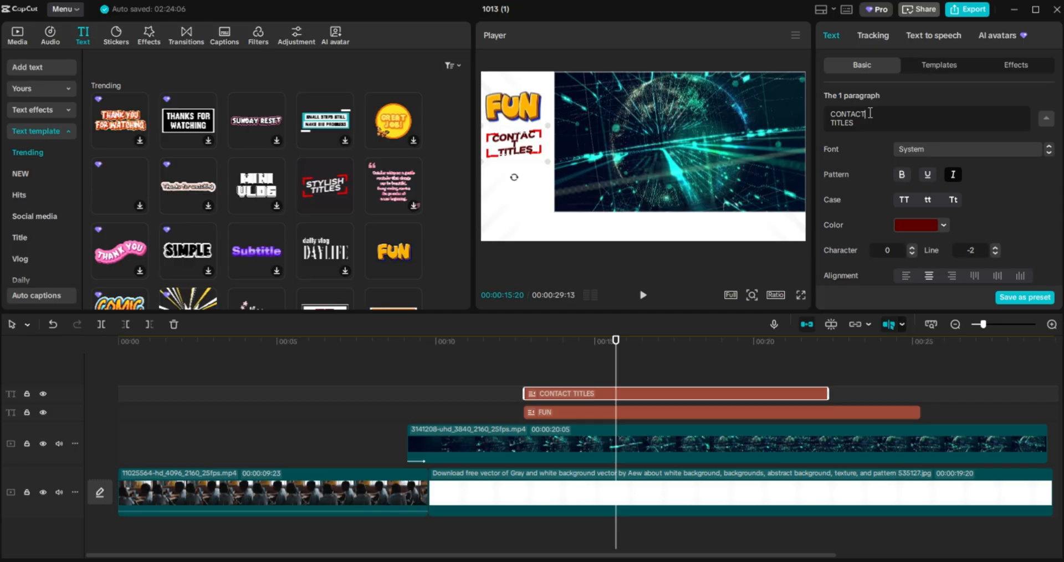
{"action": "key", "text": "BackSpace"}
{"action": "key", "text": "BackSpace"}
{"action": "key", "text": "BackSpace"}
{"action": "key", "text": "BackSpace"}
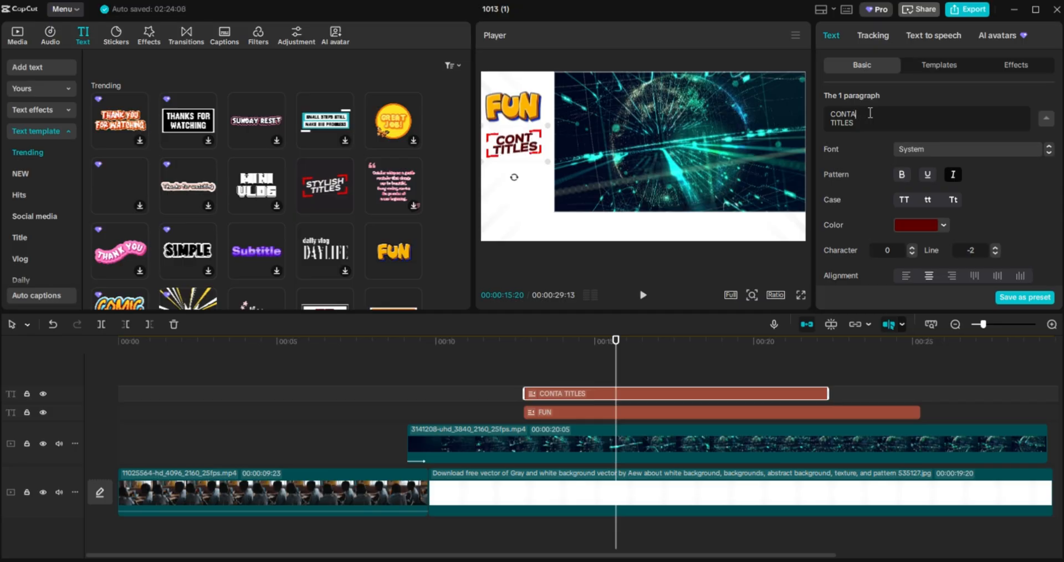
{"action": "type", "text": "T: "}
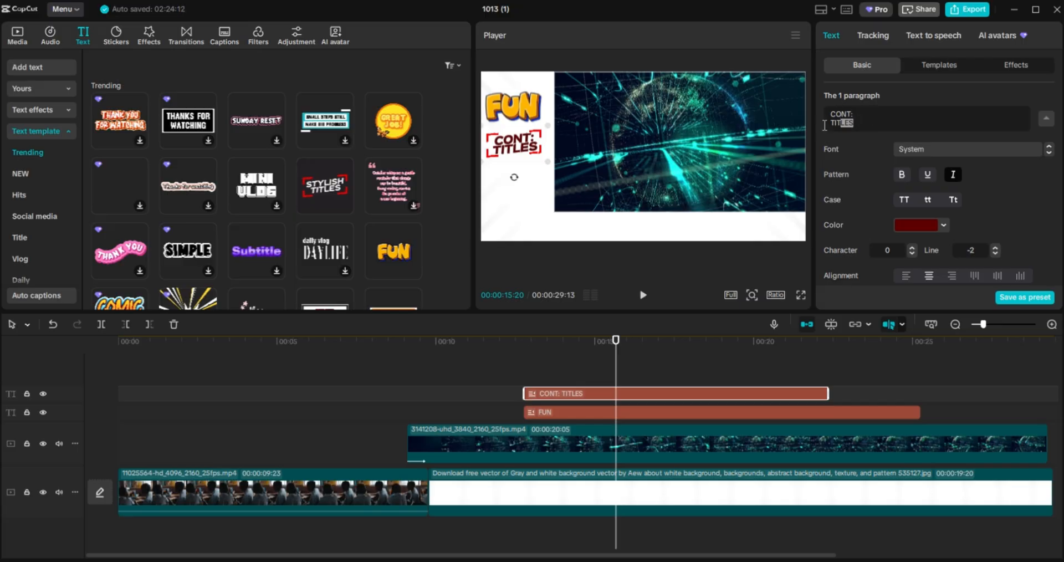
{"action": "type", "text": "038Y3"}
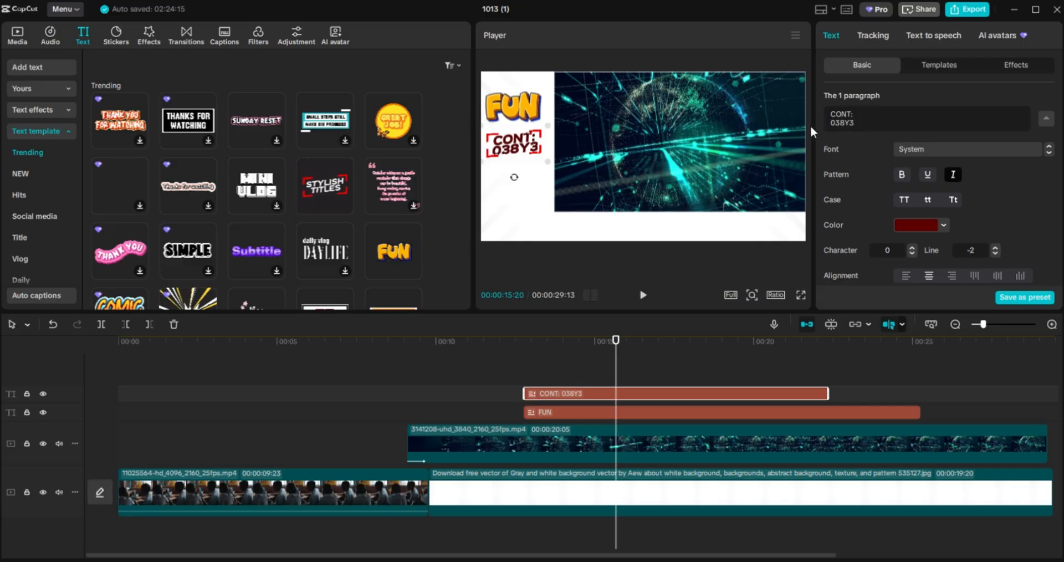
Preview the titles from about 11 s, then extend the CONT: clip to about 25 s.
{"action": "left_click_drag", "start_coordinate": [615, 363], "coordinate": [464, 376]}
{"action": "left_click", "coordinate": [640, 298]}
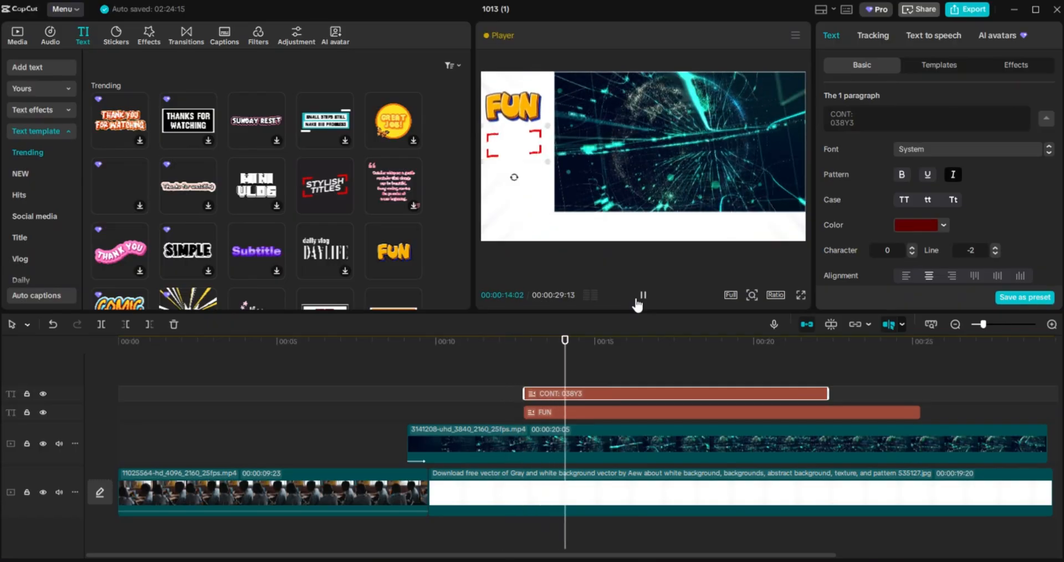
{"action": "left_click", "coordinate": [640, 297]}
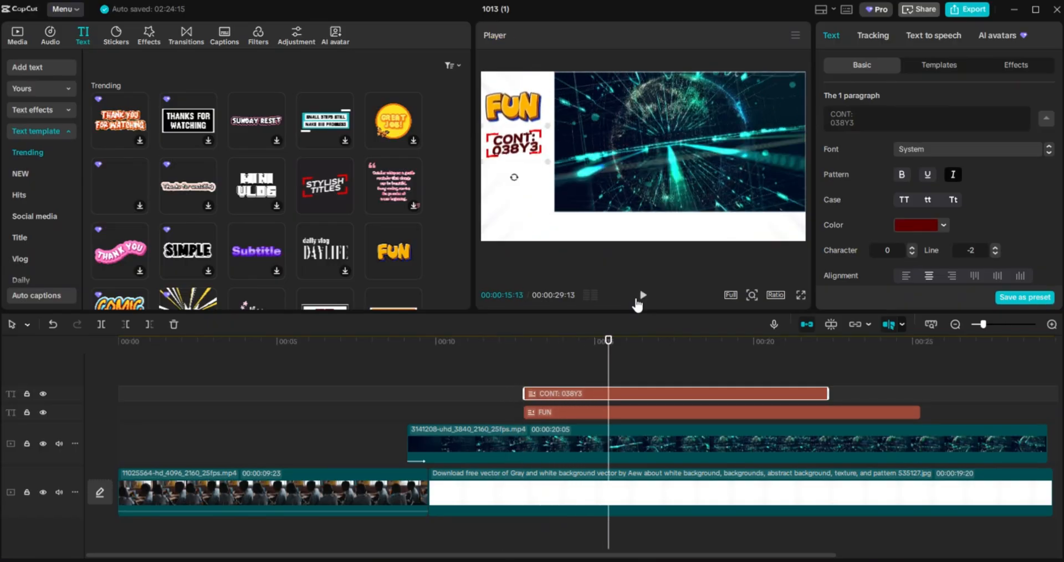
{"action": "left_click_drag", "start_coordinate": [826, 396], "coordinate": [916, 395]}
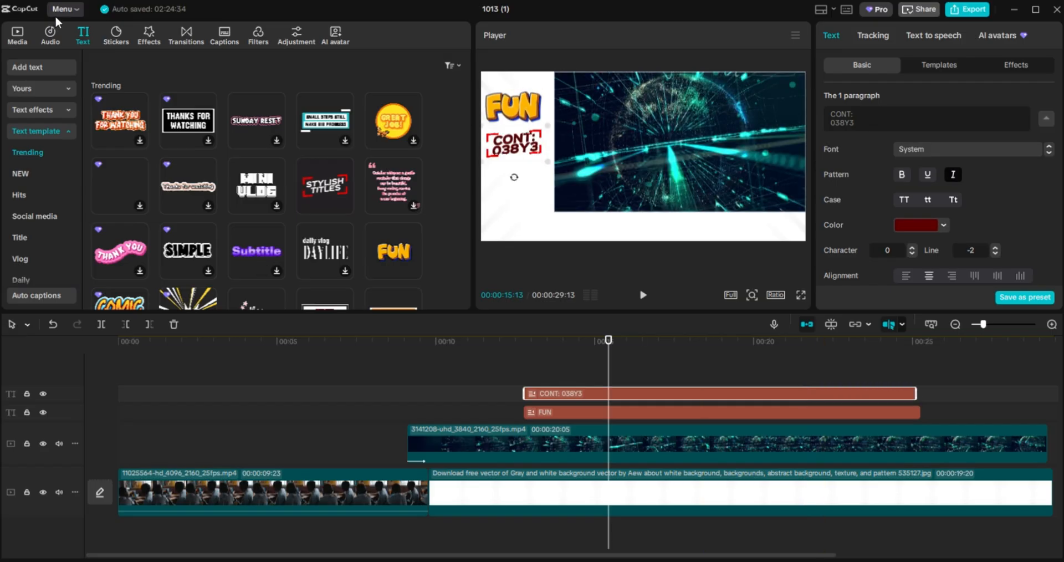
Add the phone image above the titles, lengthen it to about 10 s, and move it to 512, 254.
{"action": "left_click", "coordinate": [18, 34]}
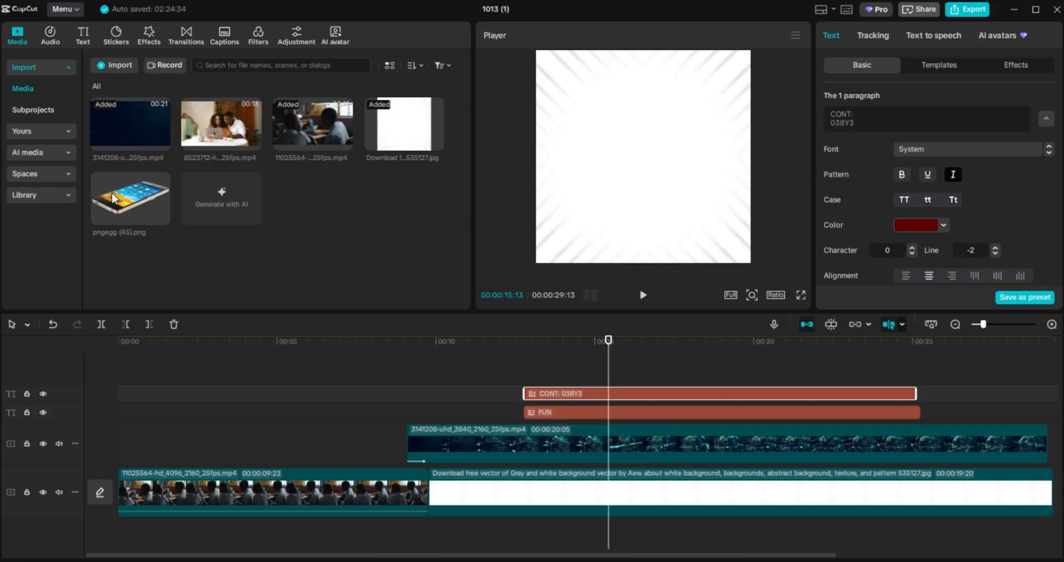
{"action": "left_click_drag", "start_coordinate": [112, 205], "coordinate": [554, 365]}
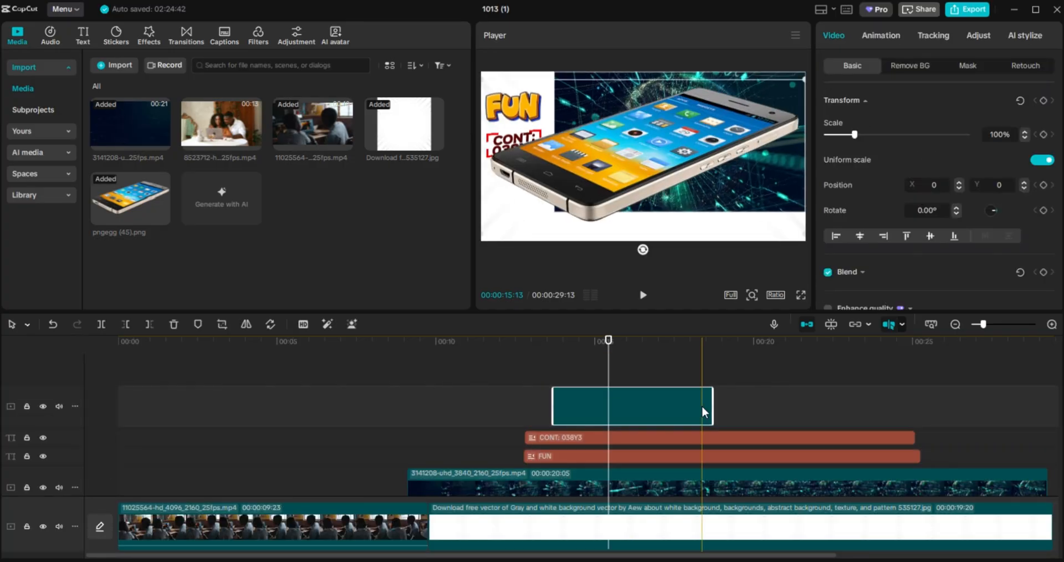
{"action": "left_click_drag", "start_coordinate": [714, 411], "coordinate": [874, 407]}
{"action": "left_click_drag", "start_coordinate": [633, 218], "coordinate": [631, 168]}
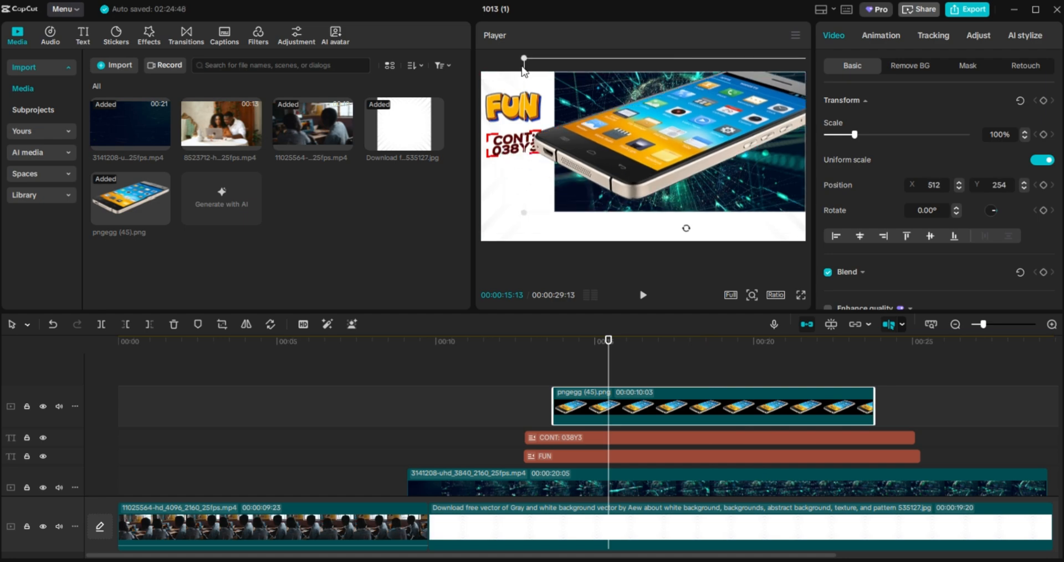
Shrink the phone to 26% scale and tilt it to -47.69° beside the FUN text.
{"action": "left_click_drag", "start_coordinate": [524, 61], "coordinate": [672, 172]}
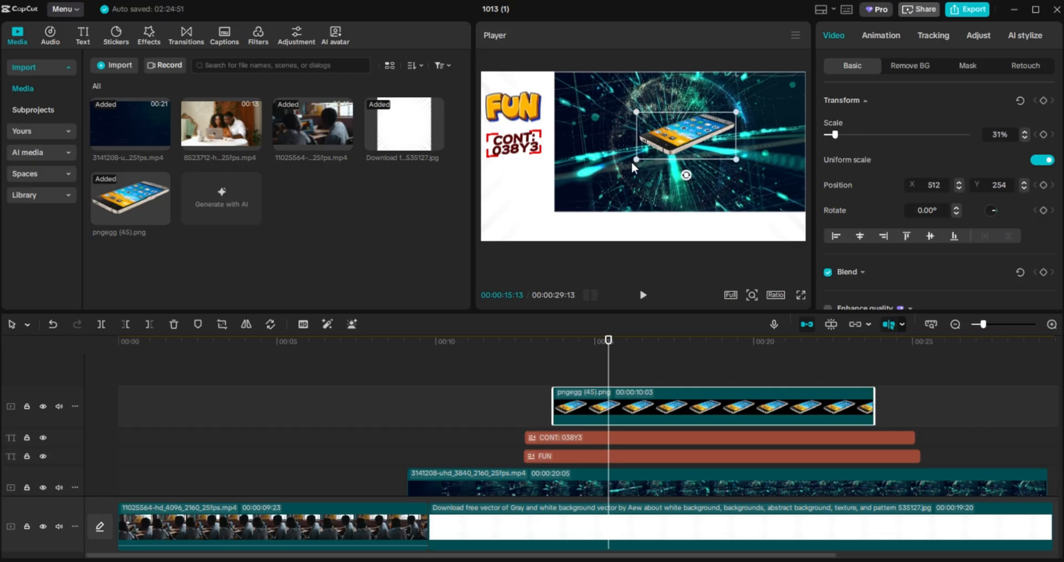
{"action": "left_click_drag", "start_coordinate": [686, 176], "coordinate": [720, 169]}
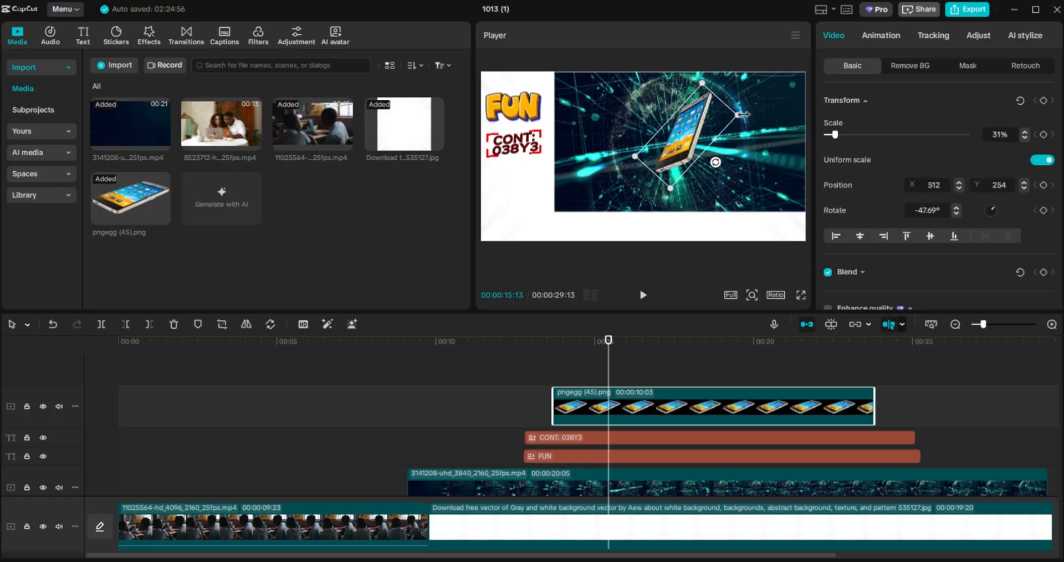
{"action": "left_click_drag", "start_coordinate": [742, 114], "coordinate": [524, 195]}
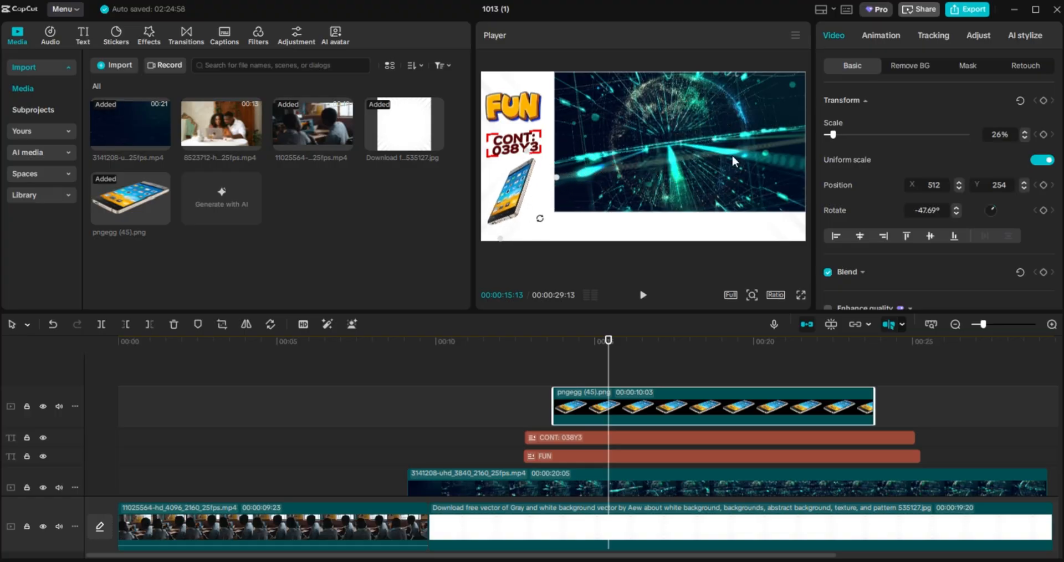
{"action": "left_click", "coordinate": [877, 34]}
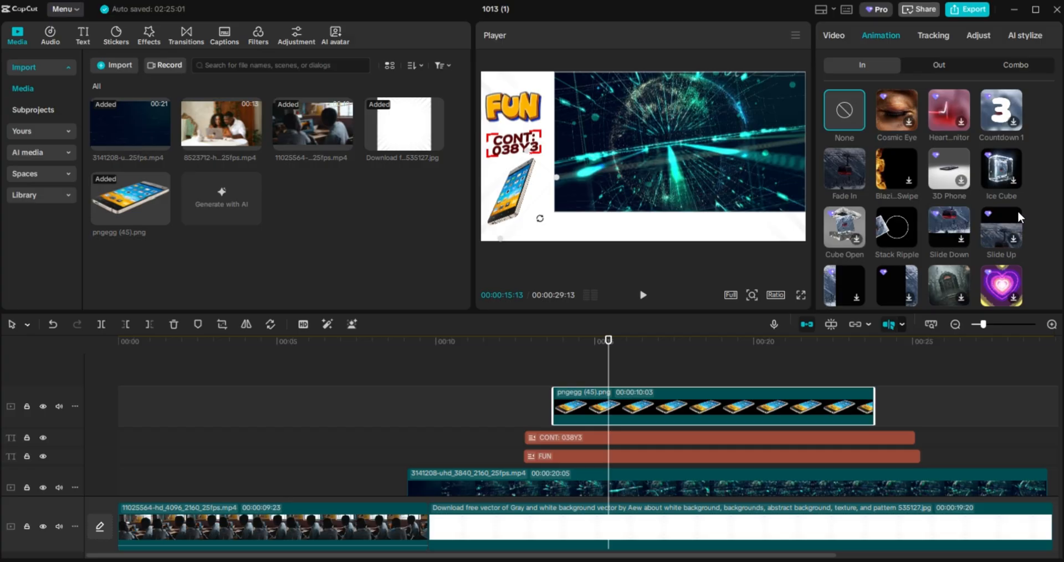
Give the phone an In animation, lengthen it to 13:18, and extend the CONT and FUN clips.
{"action": "left_click", "coordinate": [959, 301]}
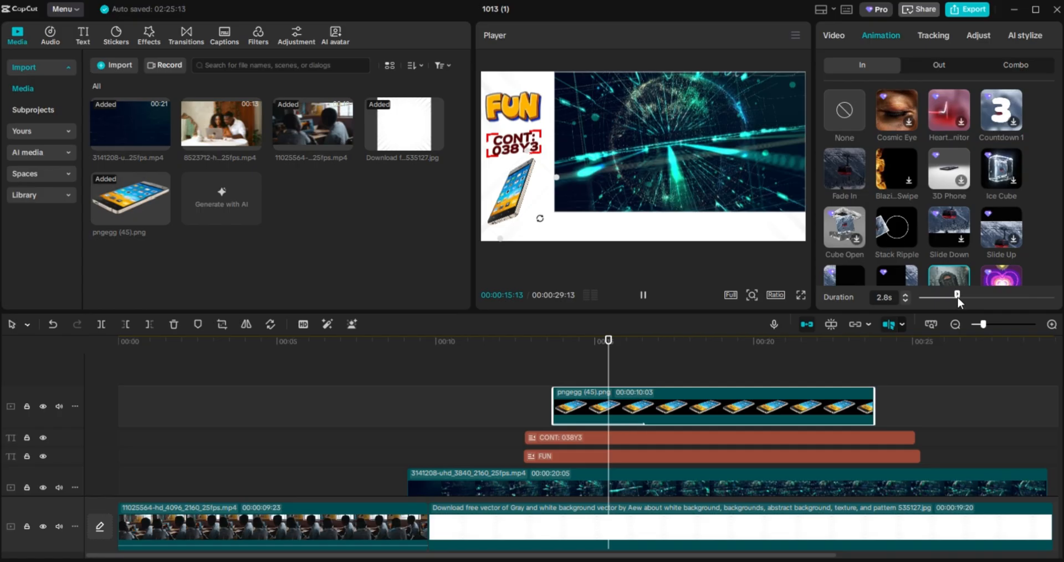
{"action": "left_click_drag", "start_coordinate": [875, 407], "coordinate": [988, 408]}
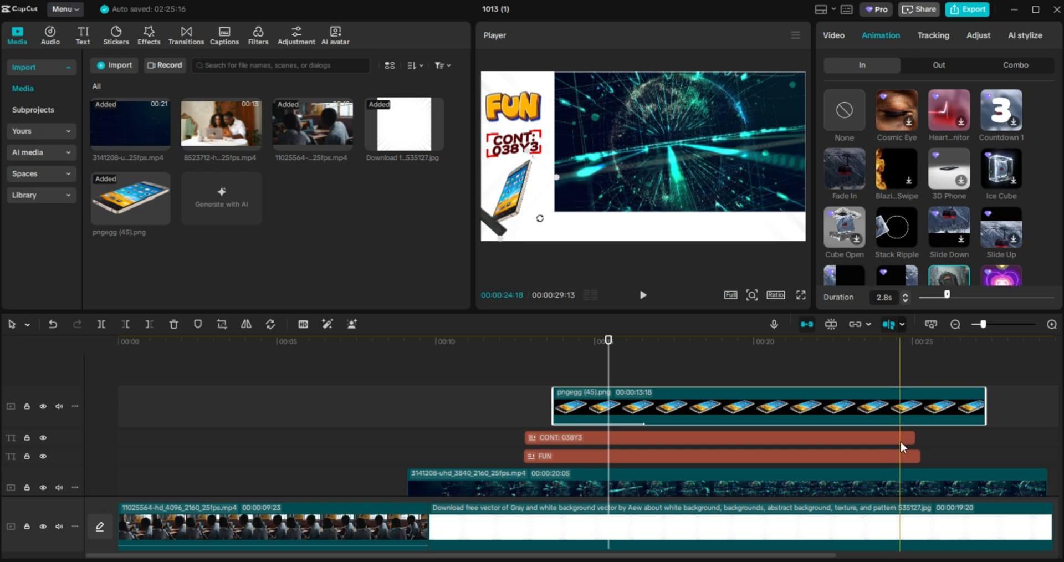
{"action": "left_click", "coordinate": [913, 438]}
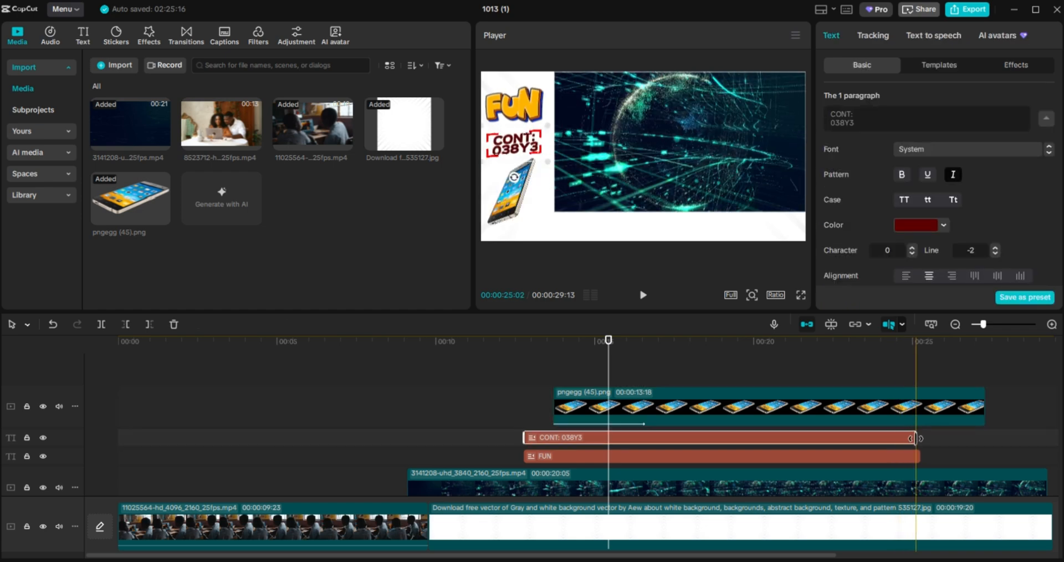
{"action": "left_click_drag", "start_coordinate": [915, 437], "coordinate": [982, 438]}
{"action": "left_click", "coordinate": [919, 456]}
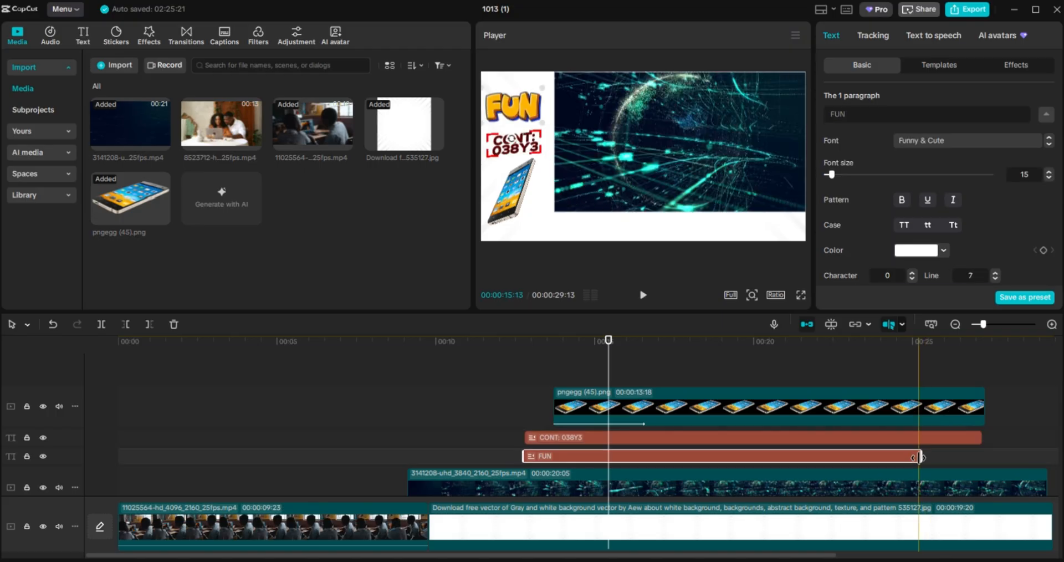
{"action": "left_click_drag", "start_coordinate": [919, 456], "coordinate": [966, 456]}
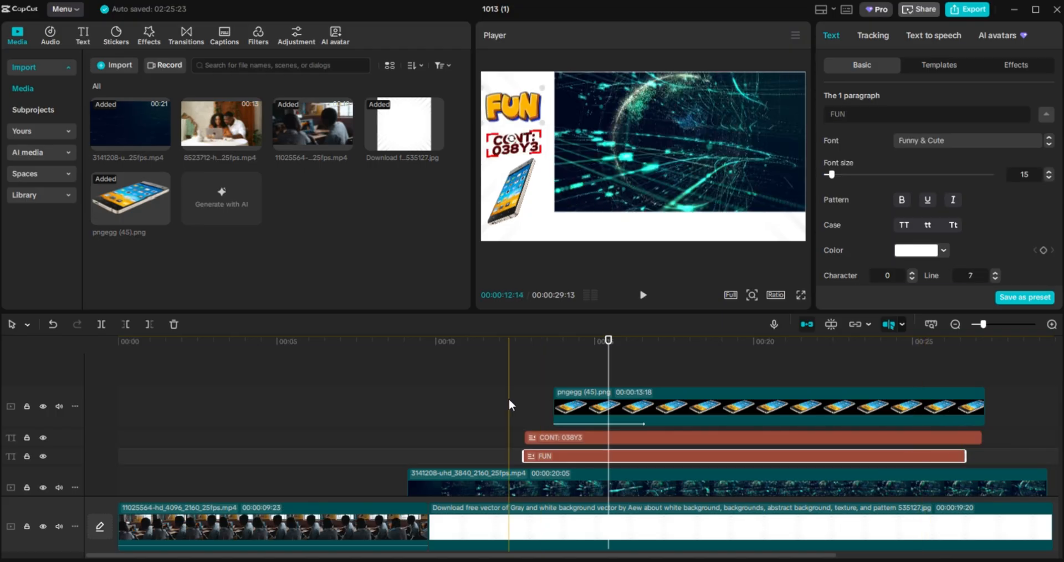
{"action": "left_click", "coordinate": [491, 381]}
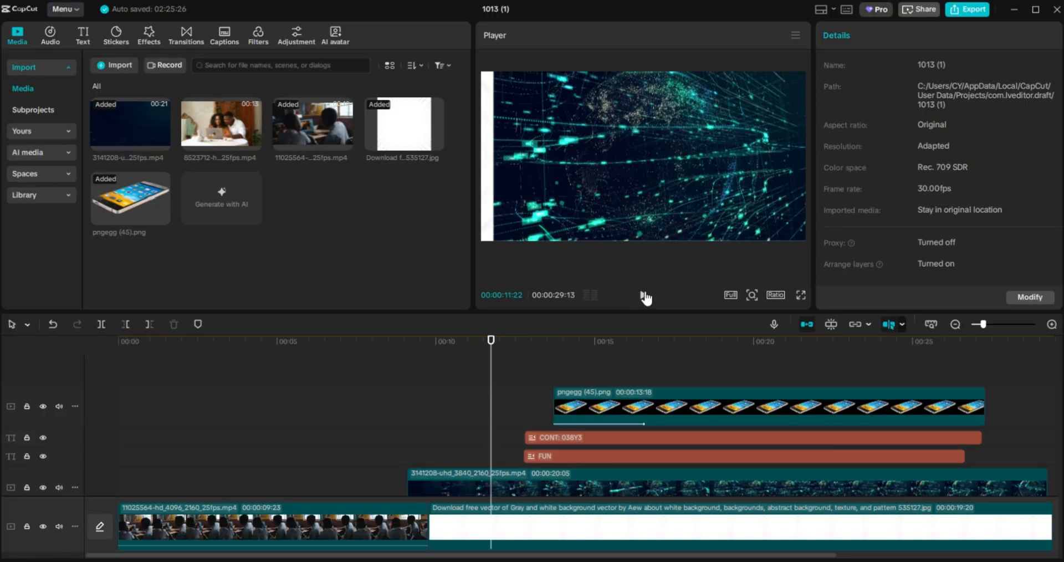
Set the phone's In animation to Zoom Out with a 1.8 s duration.
{"action": "left_click", "coordinate": [645, 296]}
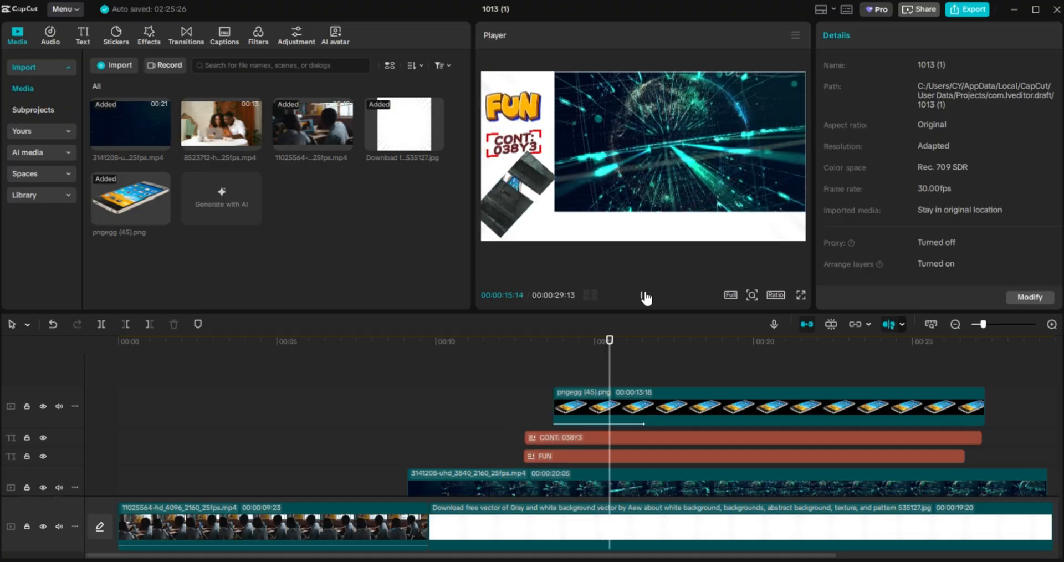
{"action": "left_click", "coordinate": [644, 297]}
{"action": "left_click", "coordinate": [653, 407]}
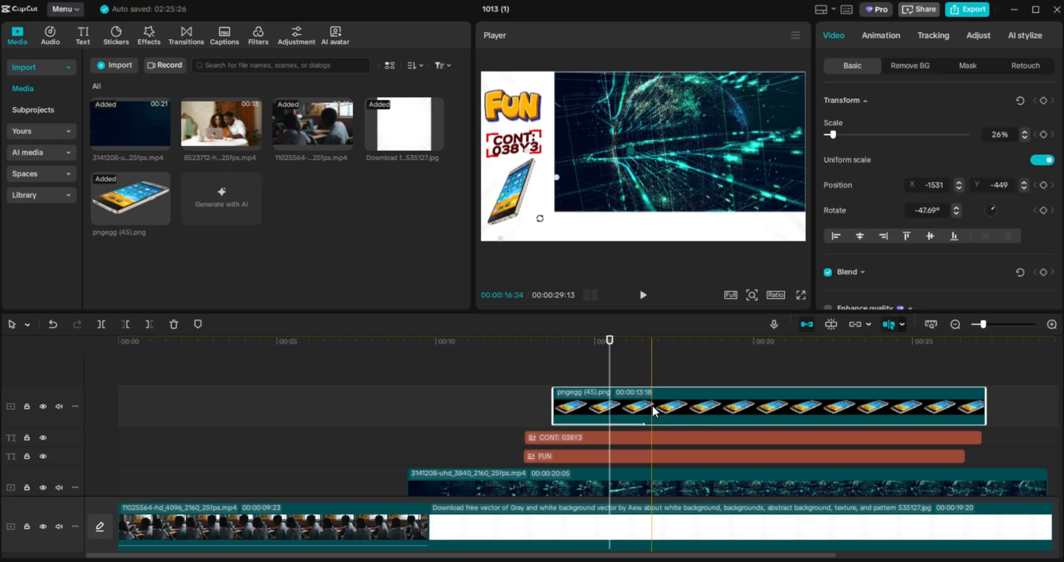
{"action": "left_click", "coordinate": [880, 36]}
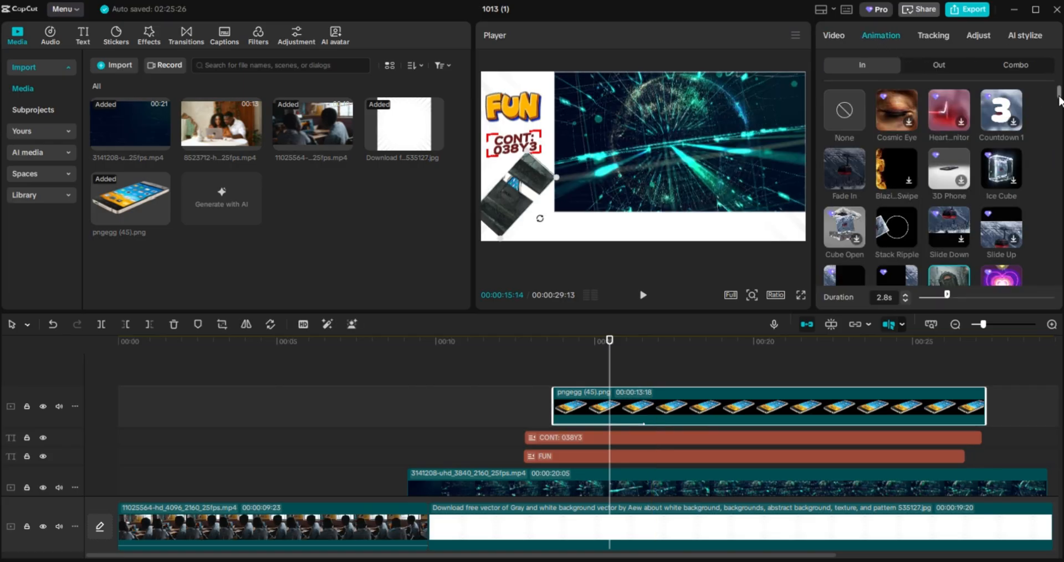
{"action": "left_click_drag", "start_coordinate": [1058, 100], "coordinate": [1056, 109]}
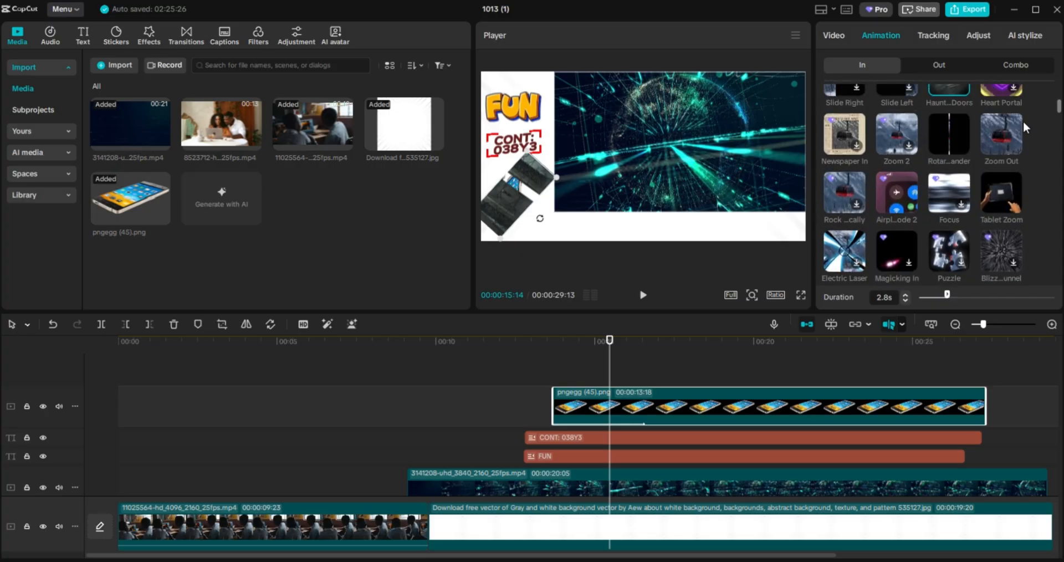
{"action": "left_click", "coordinate": [989, 139]}
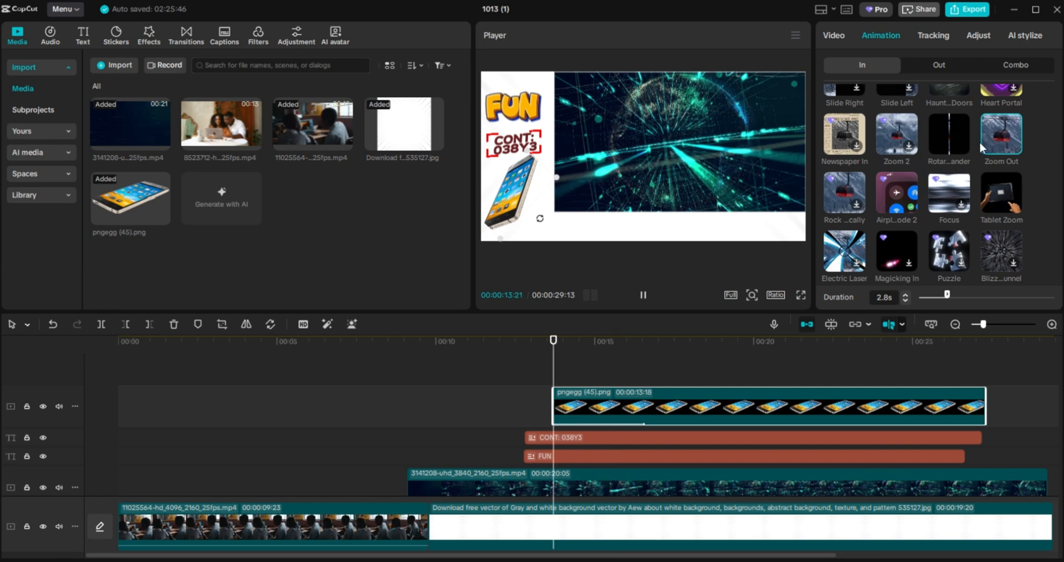
{"action": "left_click_drag", "start_coordinate": [946, 296], "coordinate": [936, 298]}
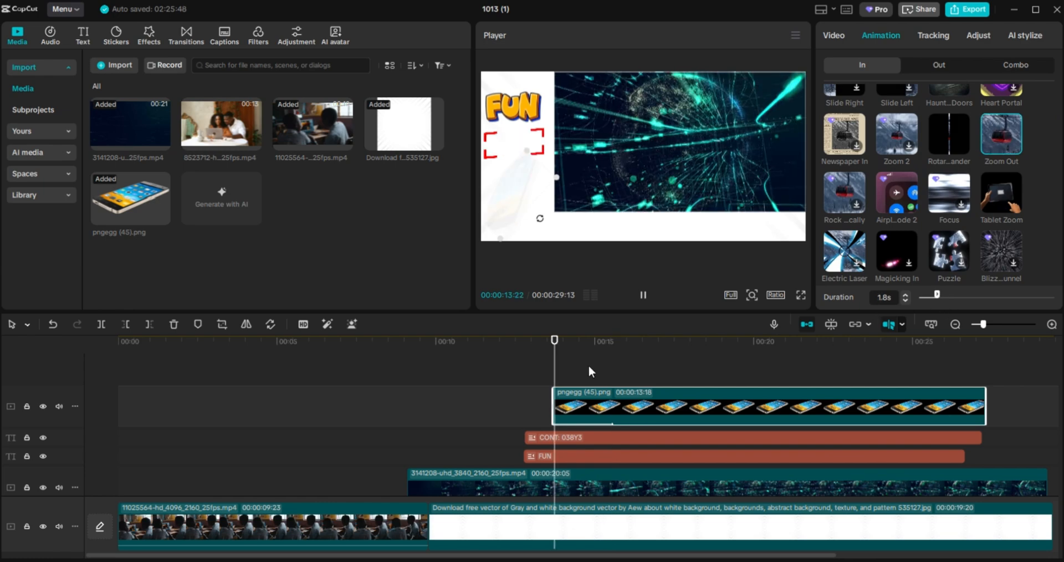
Replay the phone's new Zoom Out intro from the start.
{"action": "left_click", "coordinate": [493, 361]}
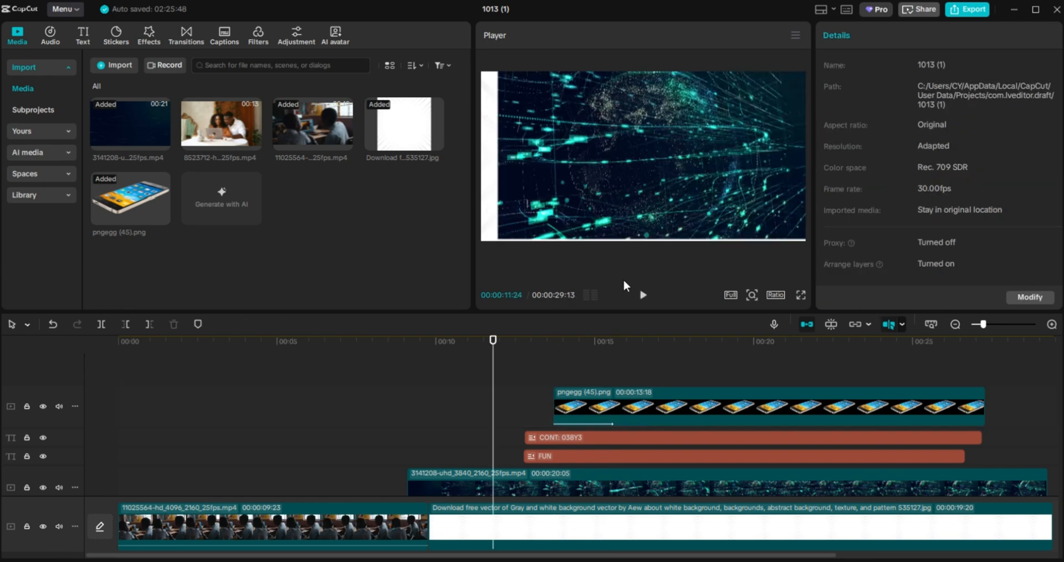
{"action": "left_click", "coordinate": [642, 297]}
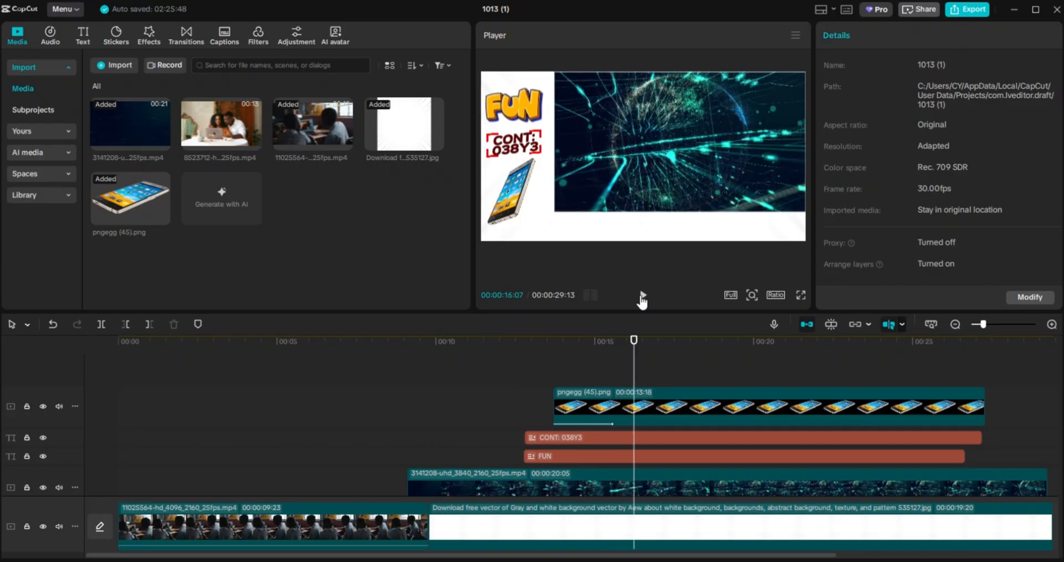
{"action": "left_click", "coordinate": [642, 297]}
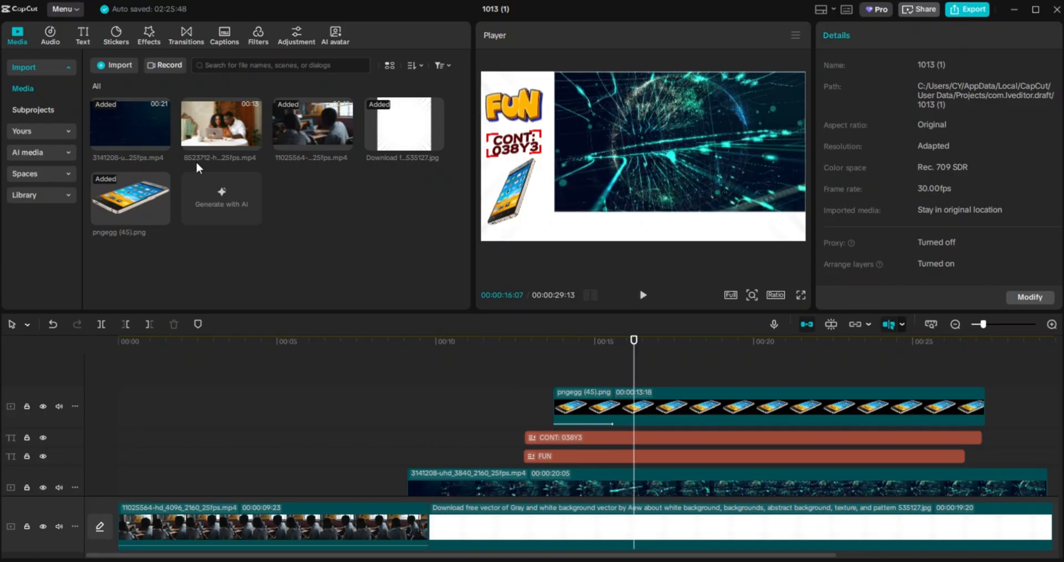
{"action": "left_click", "coordinate": [90, 34]}
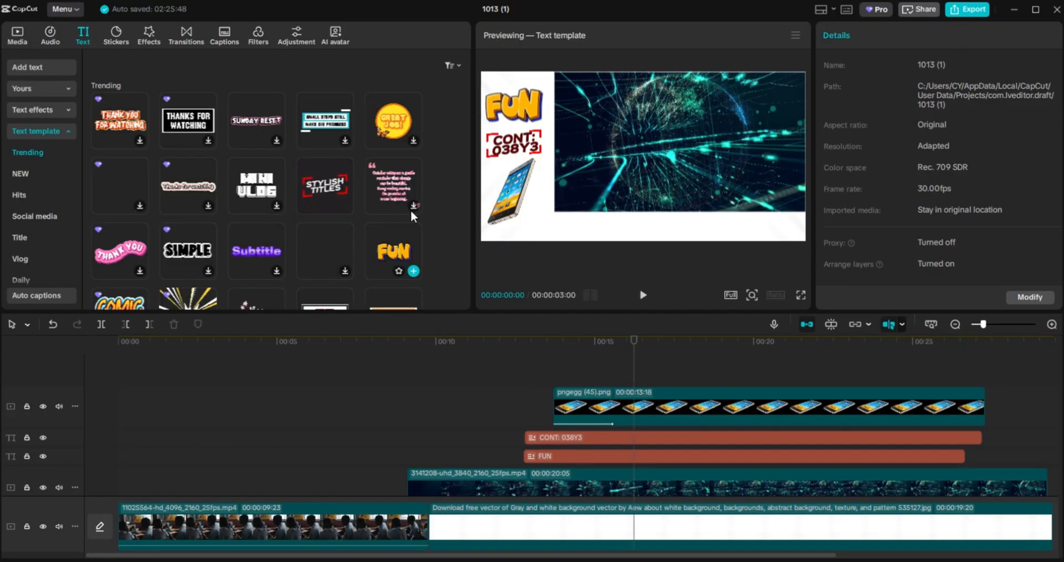
Add the Modern Titles template from the Title category to a new top track.
{"action": "left_click", "coordinate": [26, 175]}
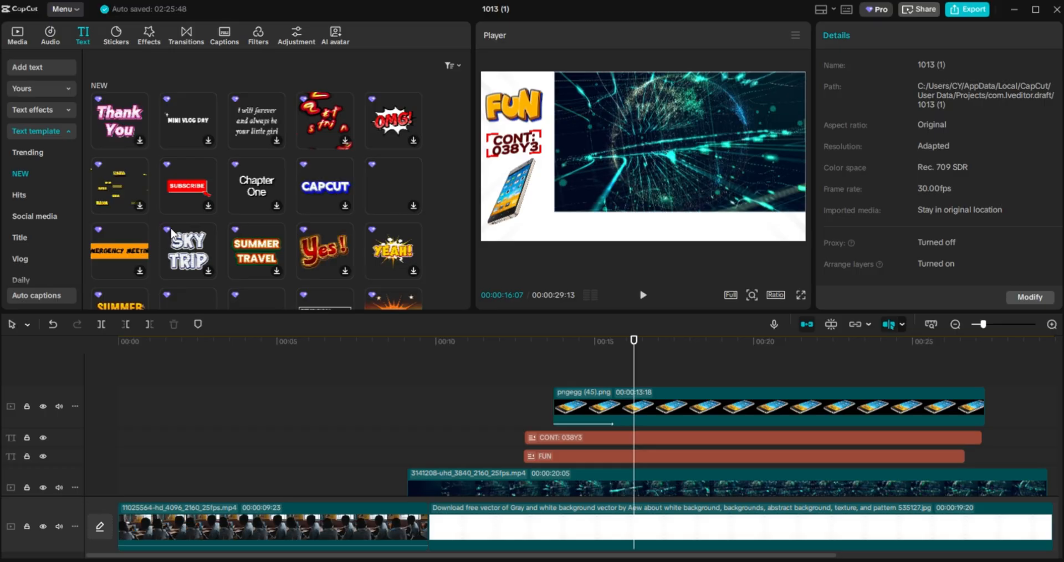
{"action": "left_click", "coordinate": [35, 241]}
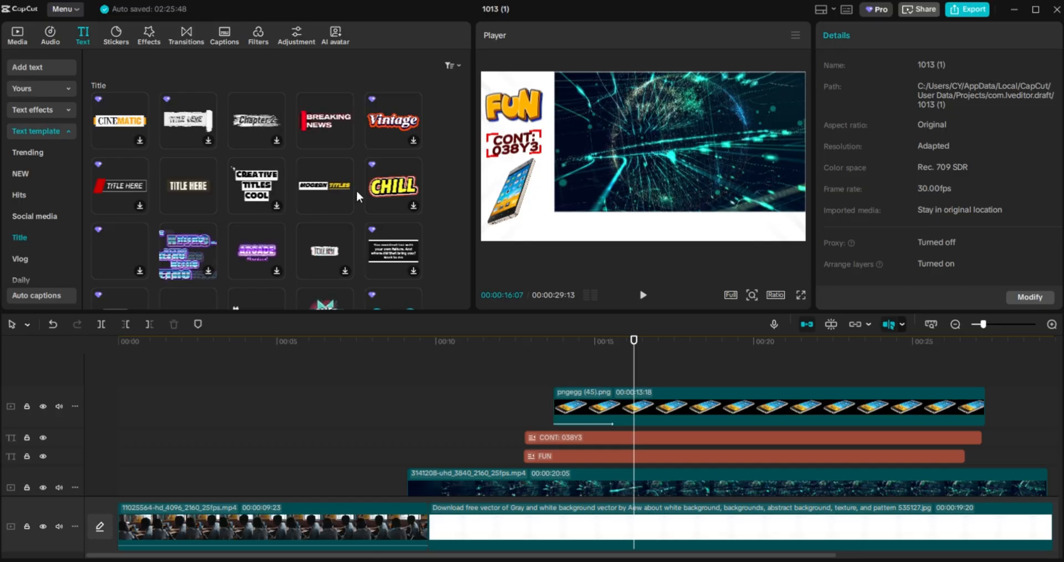
{"action": "left_click_drag", "start_coordinate": [331, 184], "coordinate": [583, 371]}
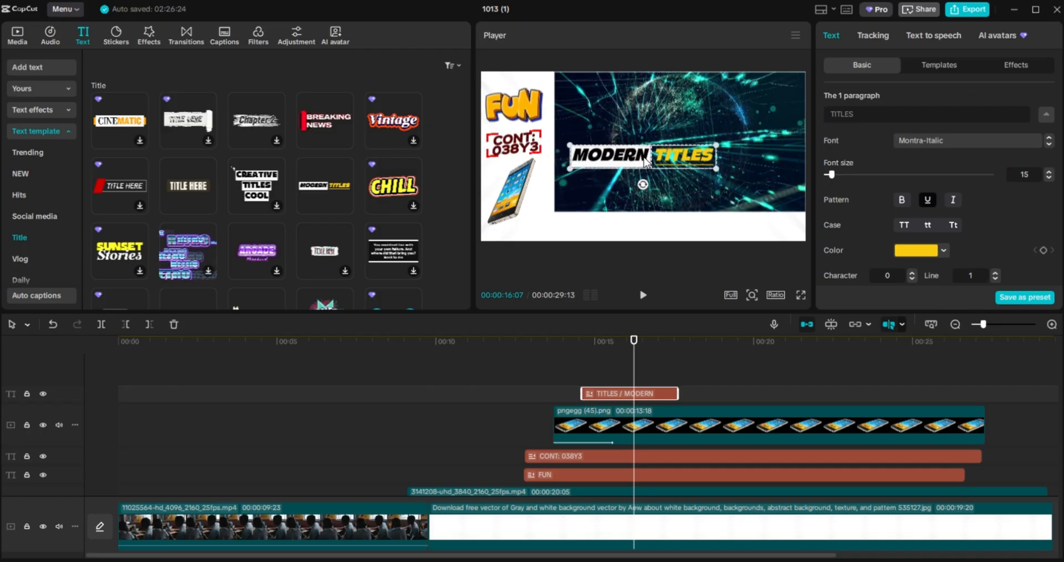
Move the MODERN TITLES text onto the white strip and colour it dark olive 604E06.
{"action": "left_click_drag", "start_coordinate": [645, 161], "coordinate": [672, 231]}
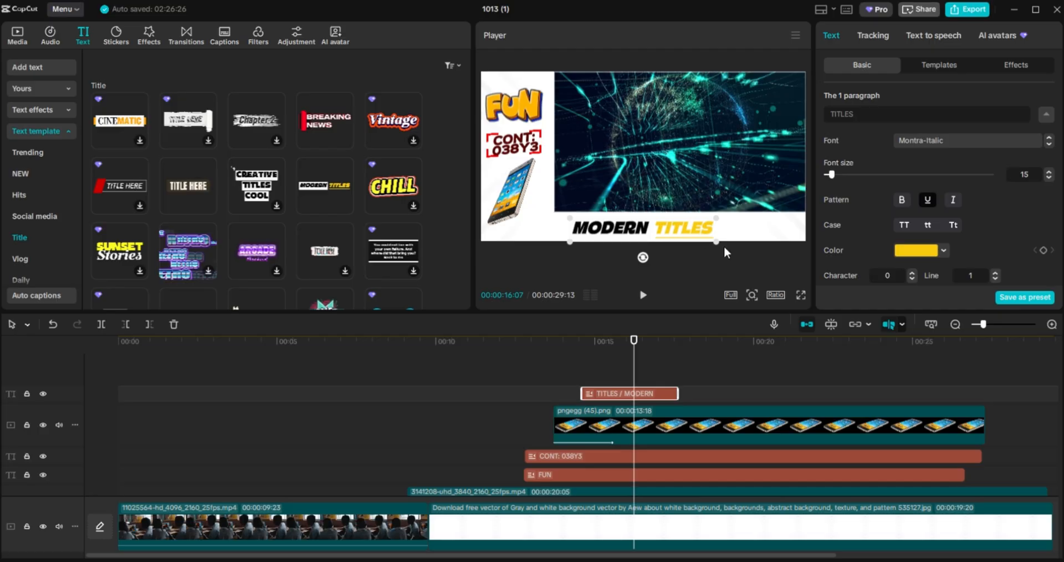
{"action": "left_click", "coordinate": [945, 249]}
{"action": "left_click", "coordinate": [961, 286]}
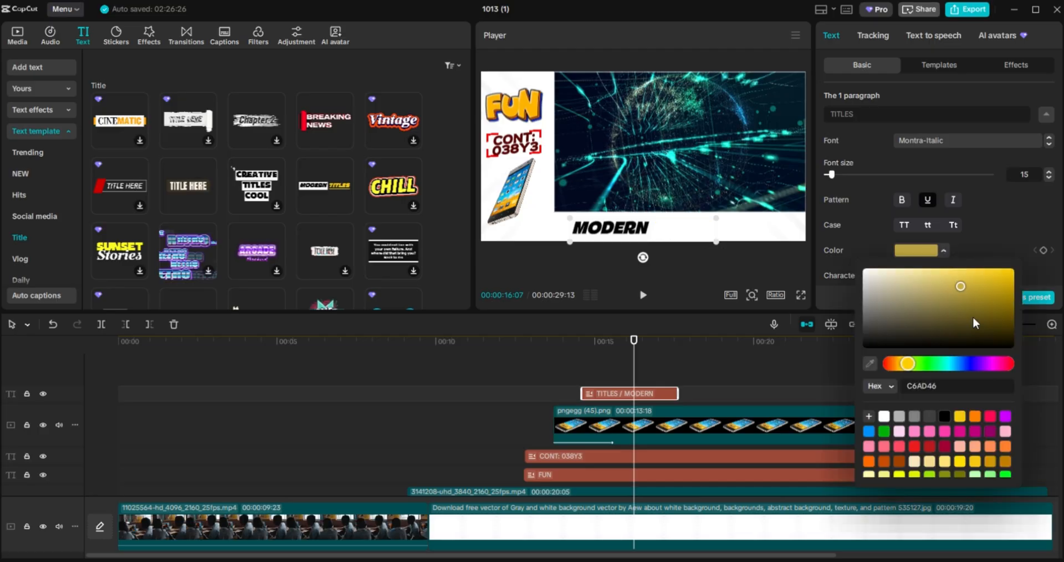
{"action": "left_click", "coordinate": [973, 318]}
{"action": "left_click", "coordinate": [1008, 319]}
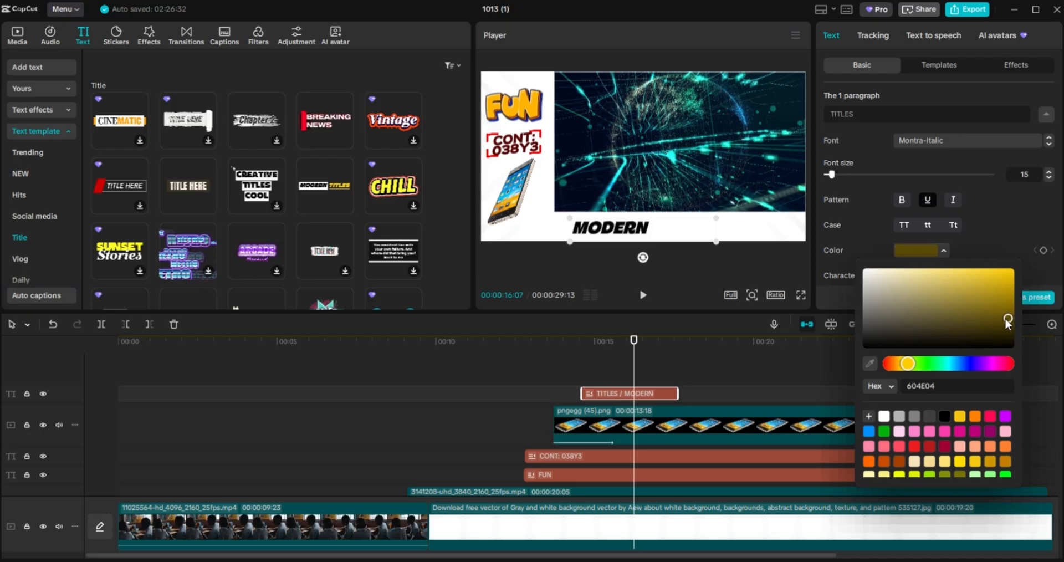
{"action": "left_click", "coordinate": [1005, 318]}
Replace the word TITLES with the contact phone number.
{"action": "left_click", "coordinate": [878, 116]}
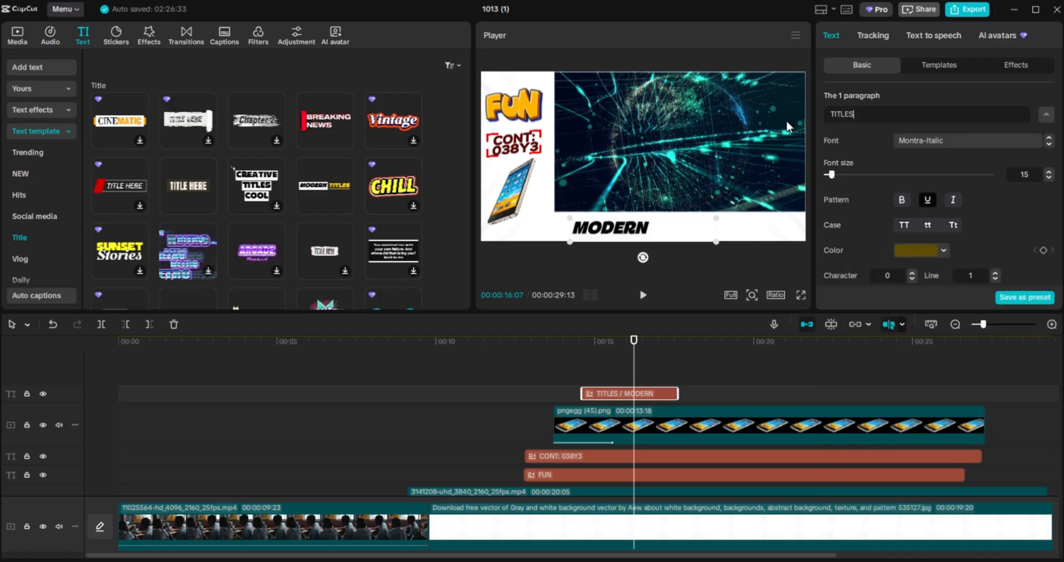
{"action": "key", "text": "ctrl+a"}
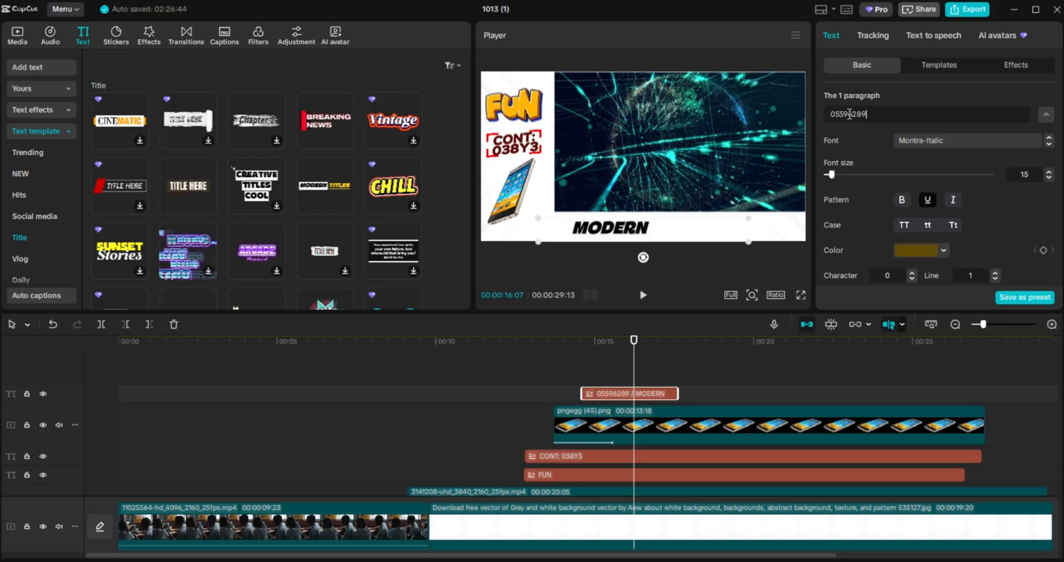
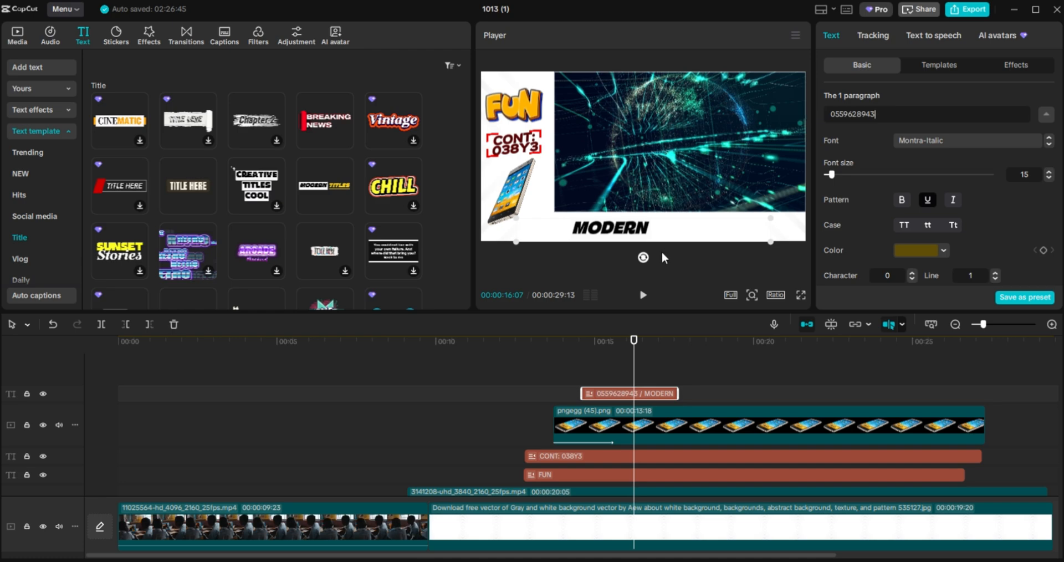
Change MODERN to CONTACT: and extend the text clip to end with the png clip.
{"action": "double_click", "coordinate": [645, 233]}
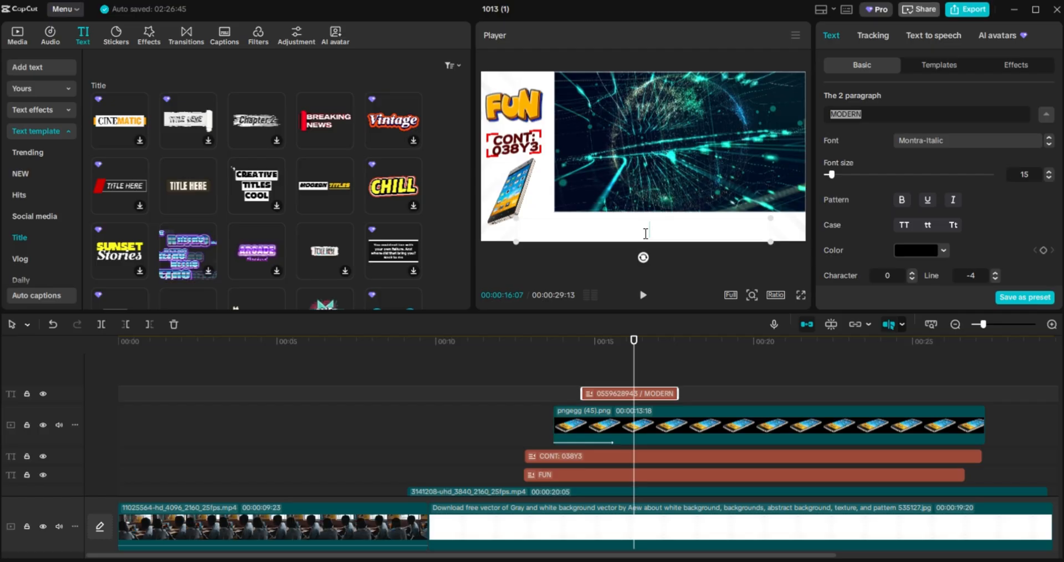
{"action": "type", "text": "T"}
{"action": "key", "text": "BackSpace"}
{"action": "type", "text": "CONTACT:"}
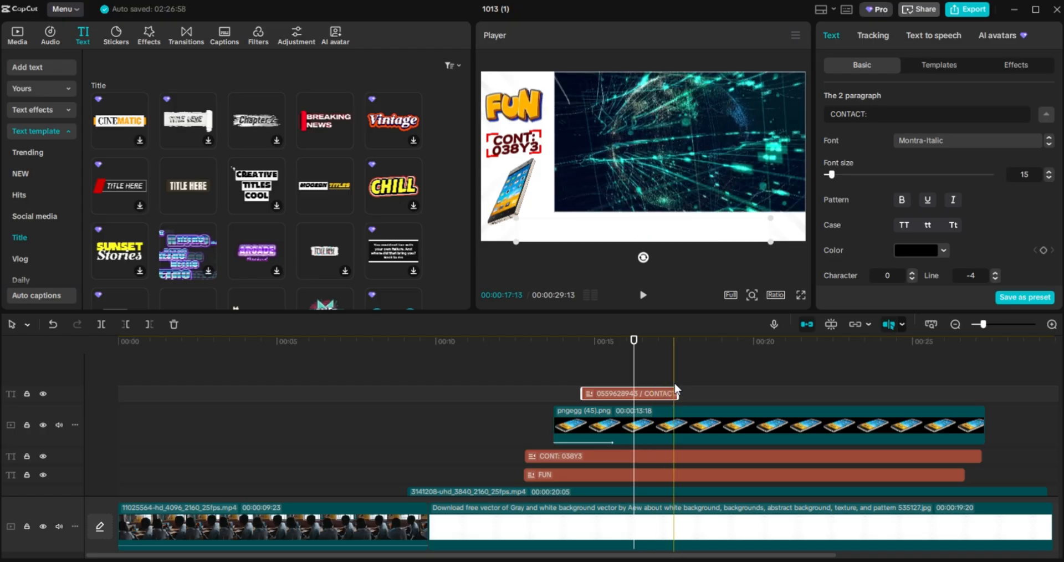
{"action": "left_click_drag", "start_coordinate": [677, 389], "coordinate": [975, 416]}
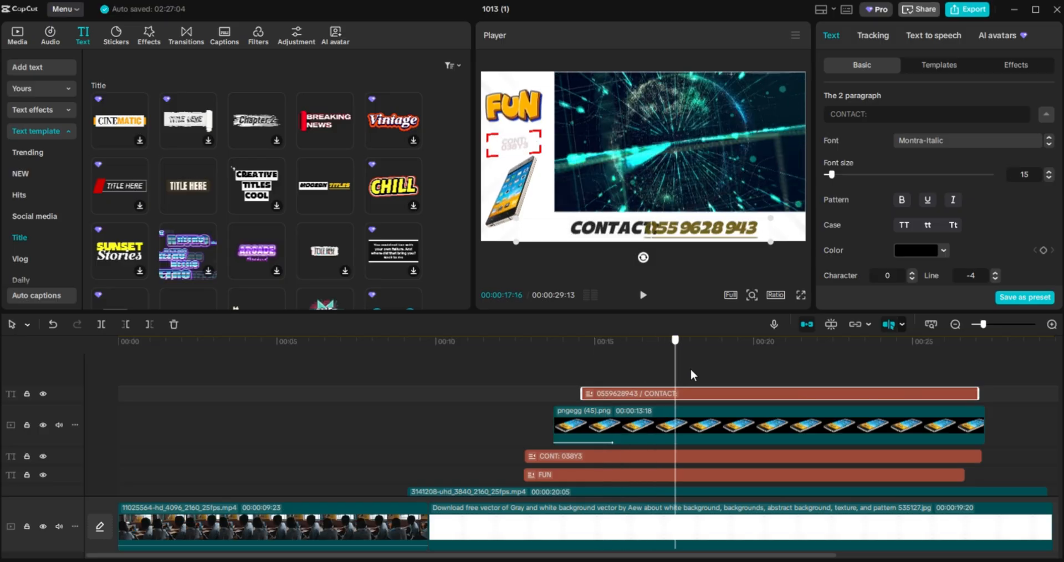
Shrink the CONTACT text down into the lower-right of the white strip.
{"action": "left_click_drag", "start_coordinate": [723, 374], "coordinate": [732, 375]}
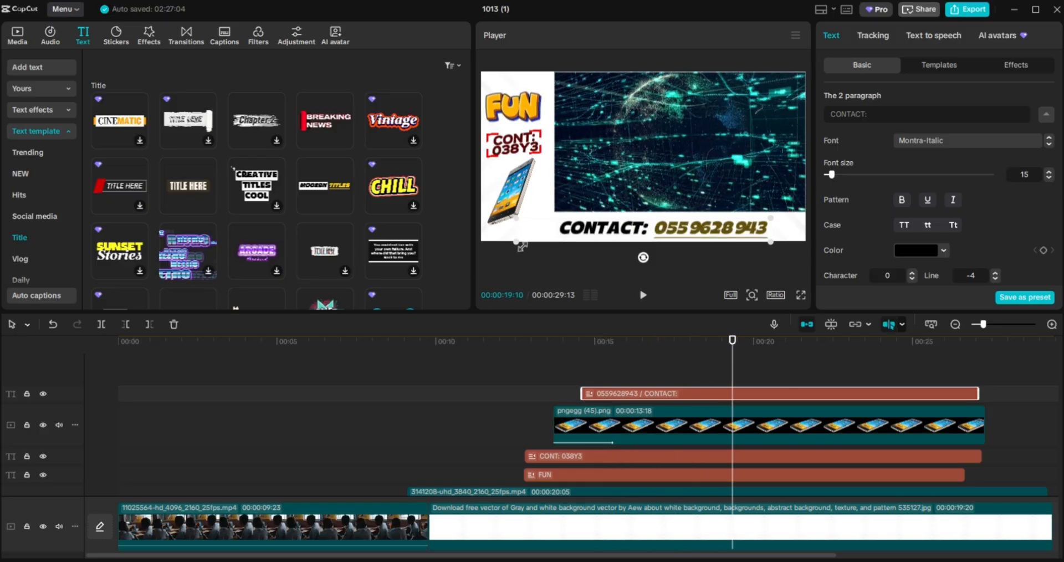
{"action": "left_click_drag", "start_coordinate": [520, 246], "coordinate": [608, 165]}
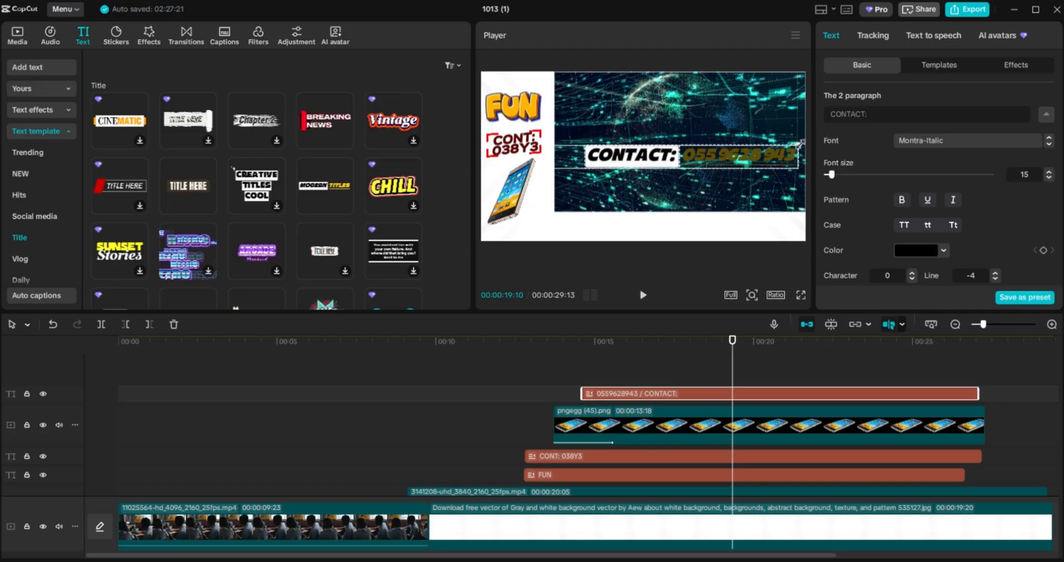
{"action": "left_click_drag", "start_coordinate": [800, 144], "coordinate": [740, 233]}
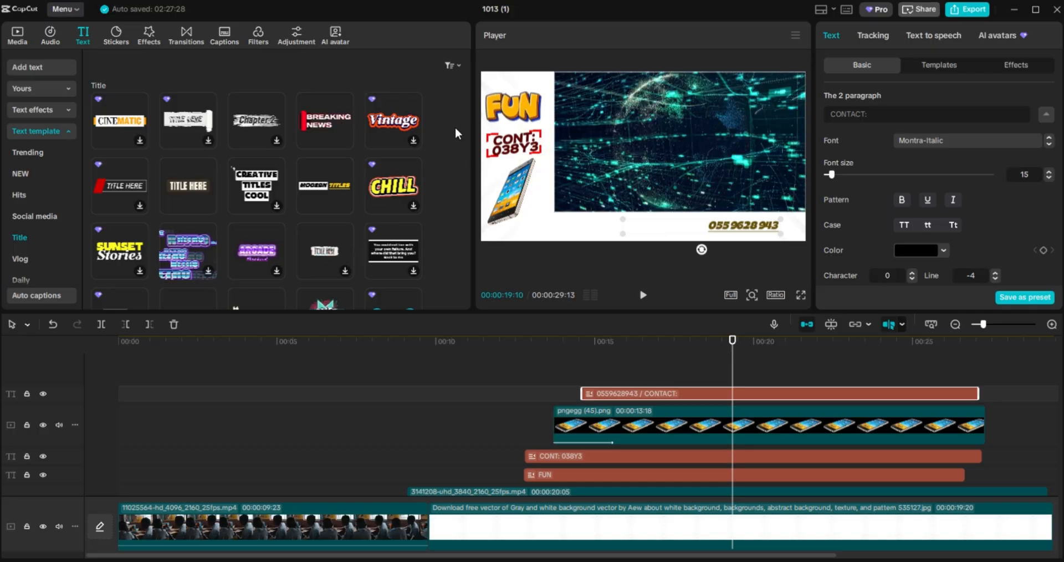
Add the Breaking News template and retitle it LOCATION: TARKWA.
{"action": "left_click_drag", "start_coordinate": [318, 122], "coordinate": [583, 373]}
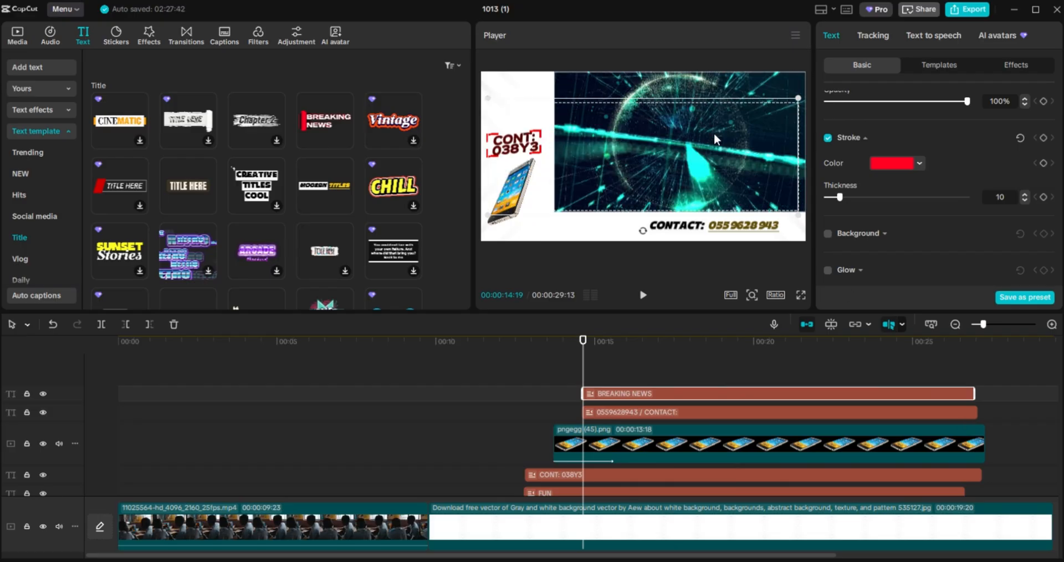
{"action": "left_click", "coordinate": [711, 364]}
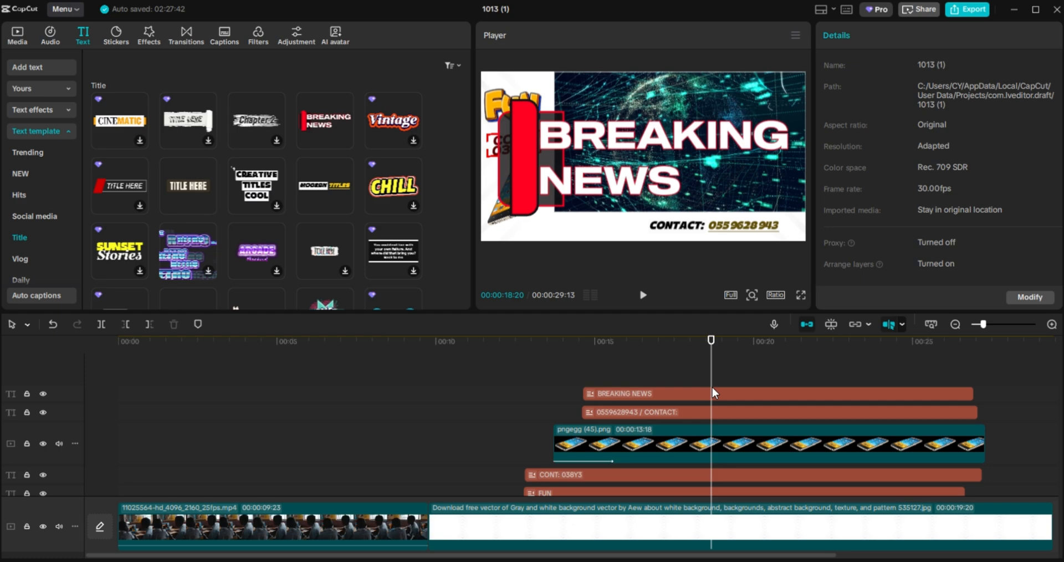
{"action": "left_click", "coordinate": [730, 394]}
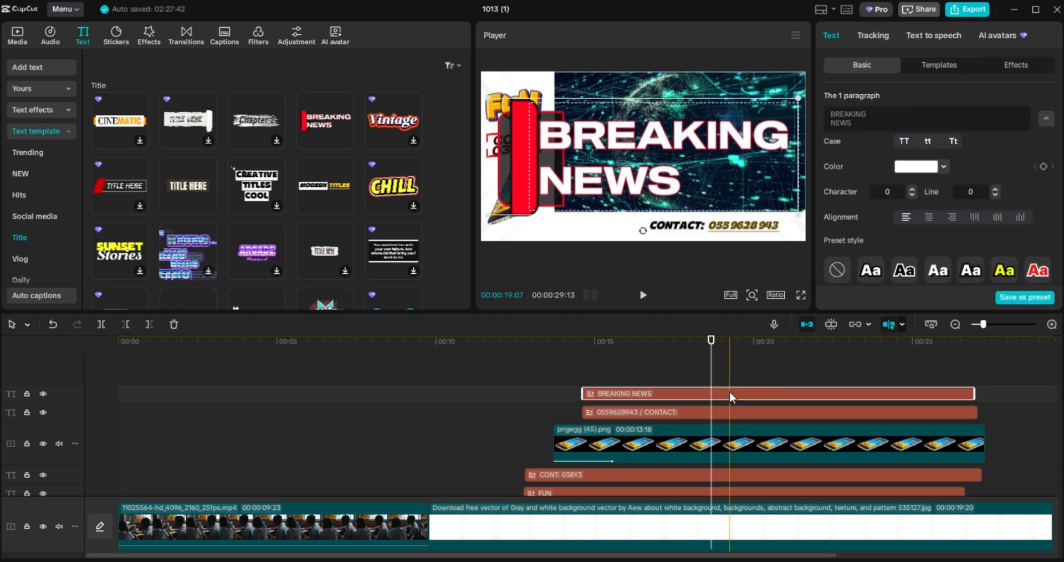
{"action": "double_click", "coordinate": [846, 113]}
{"action": "type", "text": "L"}
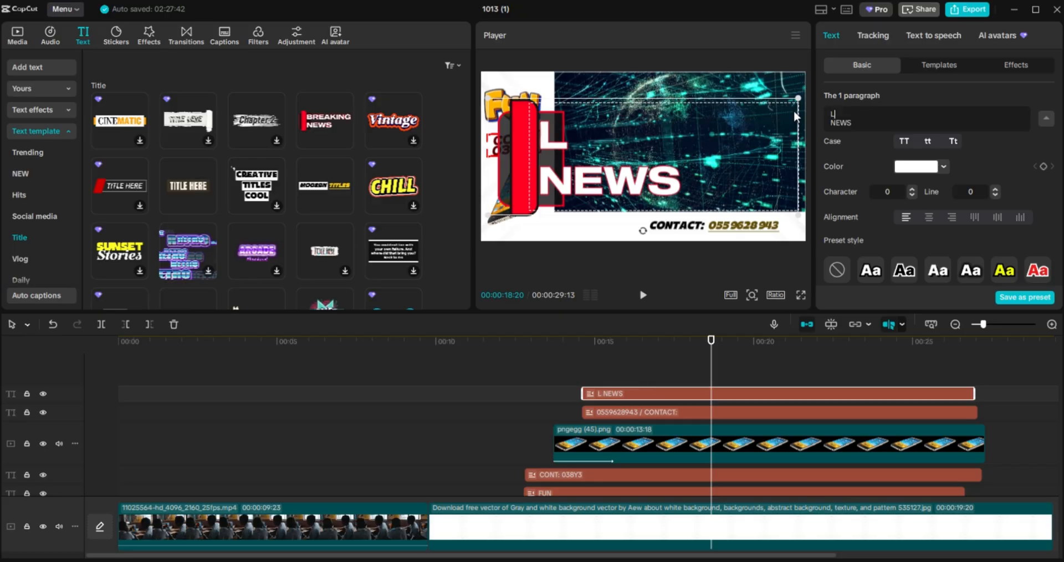
{"action": "type", "text": "OCATION:"}
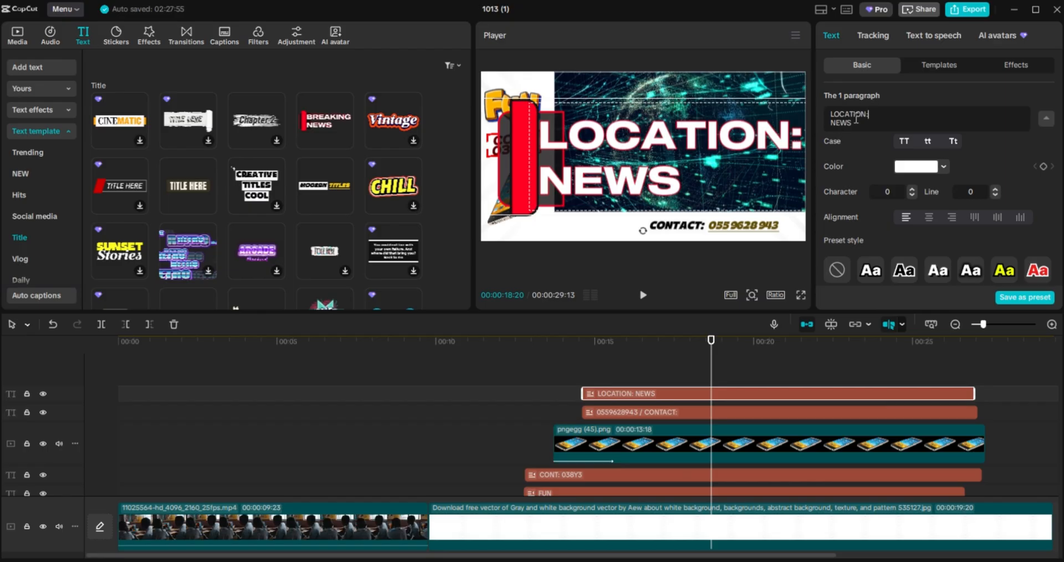
{"action": "left_click_drag", "start_coordinate": [807, 118], "coordinate": [799, 125]}
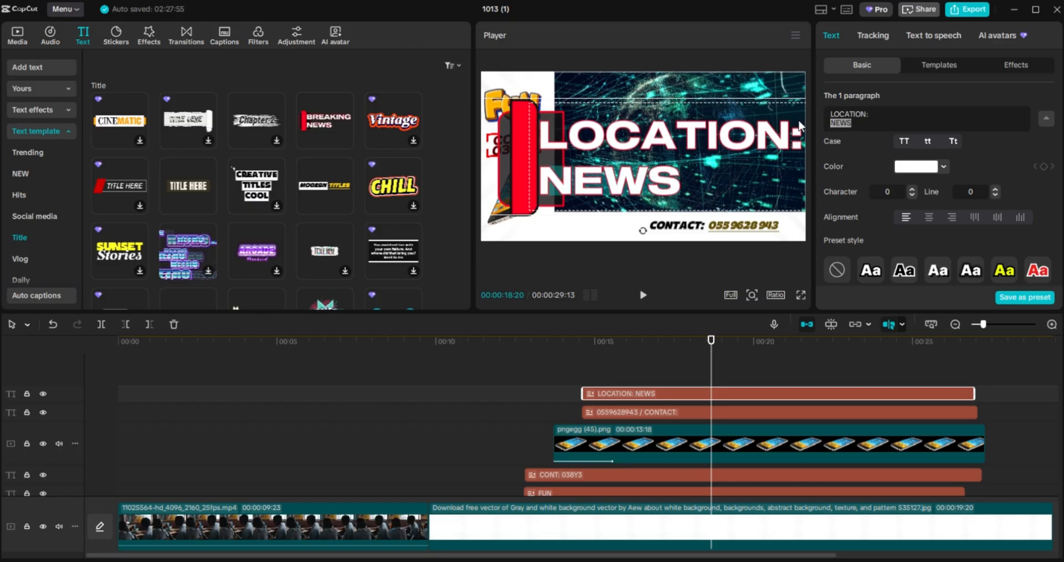
{"action": "type", "text": "TARKWA"}
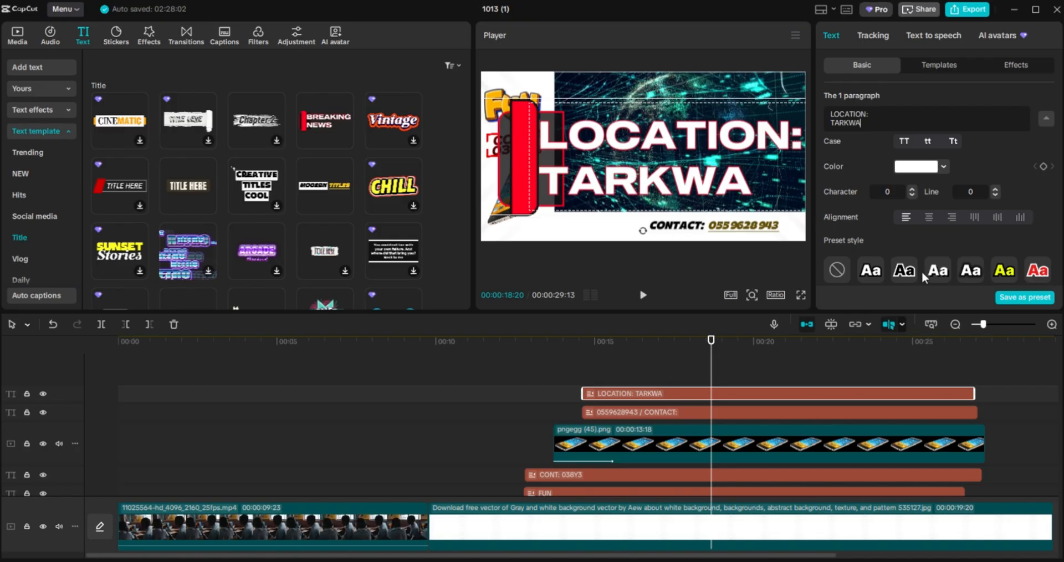
Colour LOCATION: TARKWA dark yellow, then shrink it and move it bottom-left beside the contact line.
{"action": "left_click", "coordinate": [945, 164]}
{"action": "left_click_drag", "start_coordinate": [960, 202], "coordinate": [1026, 225]}
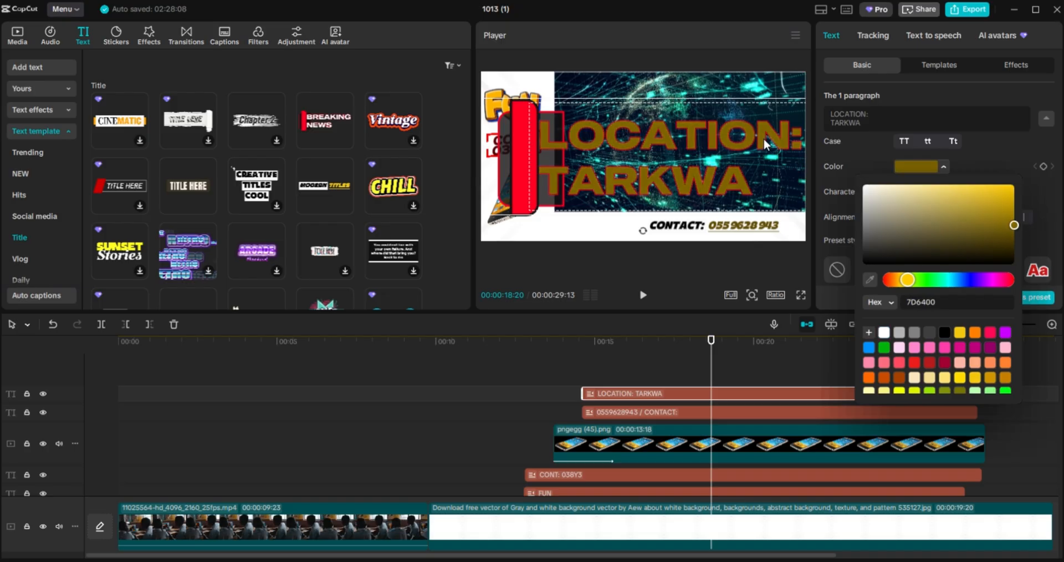
{"action": "left_click_drag", "start_coordinate": [756, 125], "coordinate": [728, 117]}
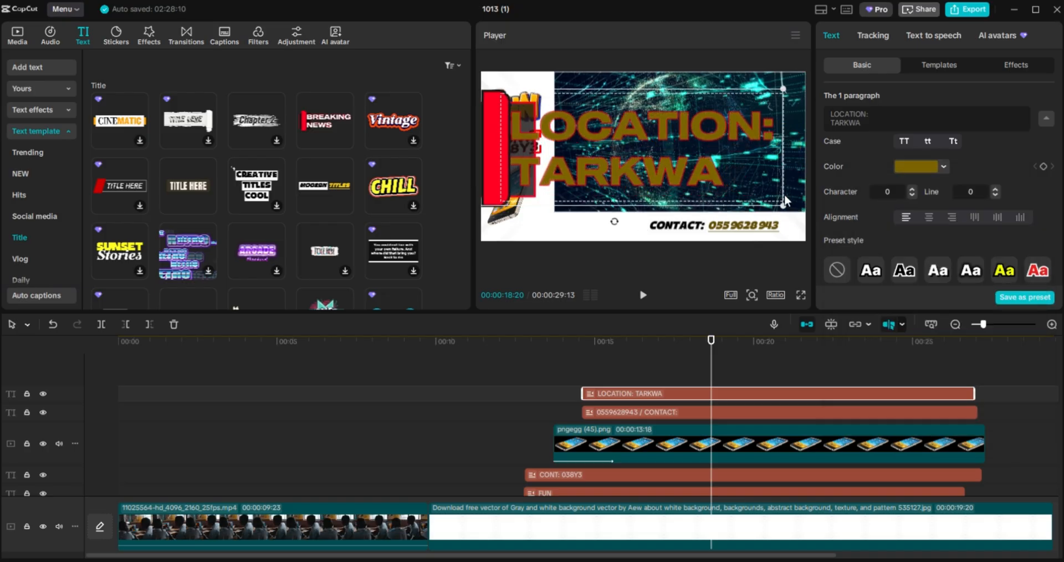
{"action": "left_click_drag", "start_coordinate": [785, 207], "coordinate": [597, 227]}
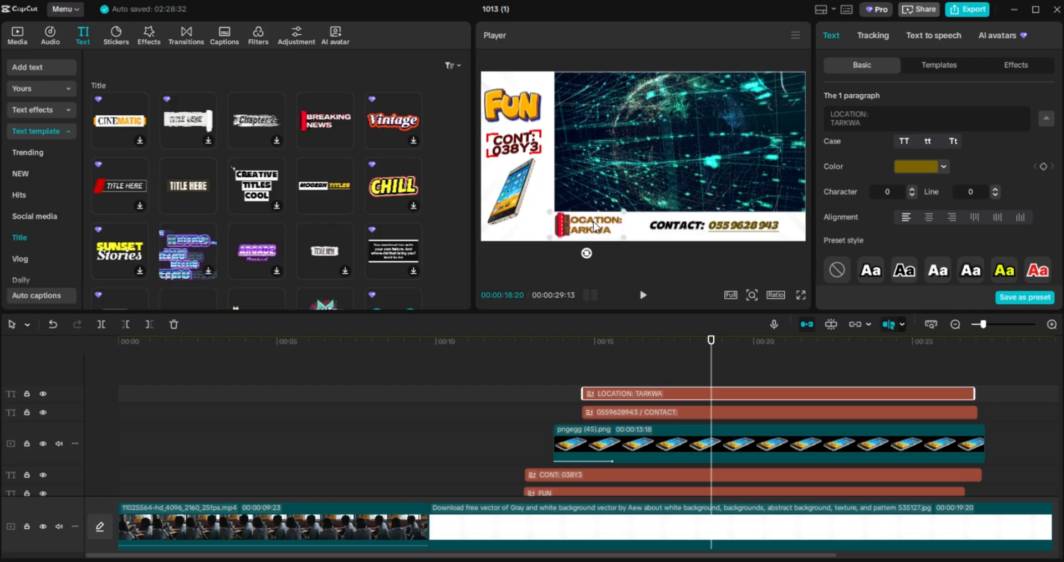
Show the preview full screen, paused at 00:00:13:14 on the FUN title.
{"action": "left_click", "coordinate": [547, 357]}
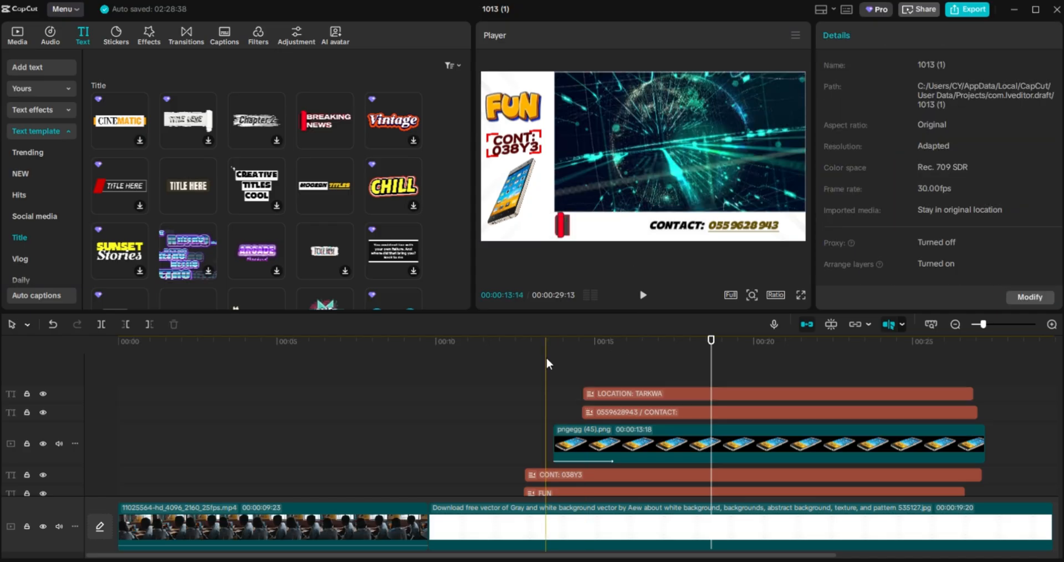
{"action": "left_click", "coordinate": [801, 296]}
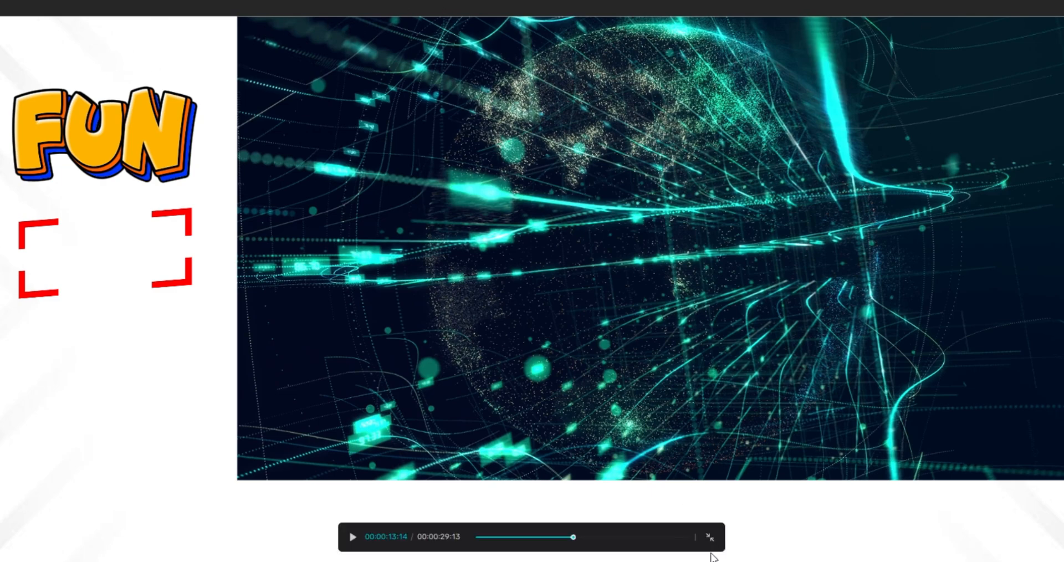
Leave full-screen preview, select the white background clip, and park the playhead at 00:00:13:01.
{"action": "left_click", "coordinate": [709, 539]}
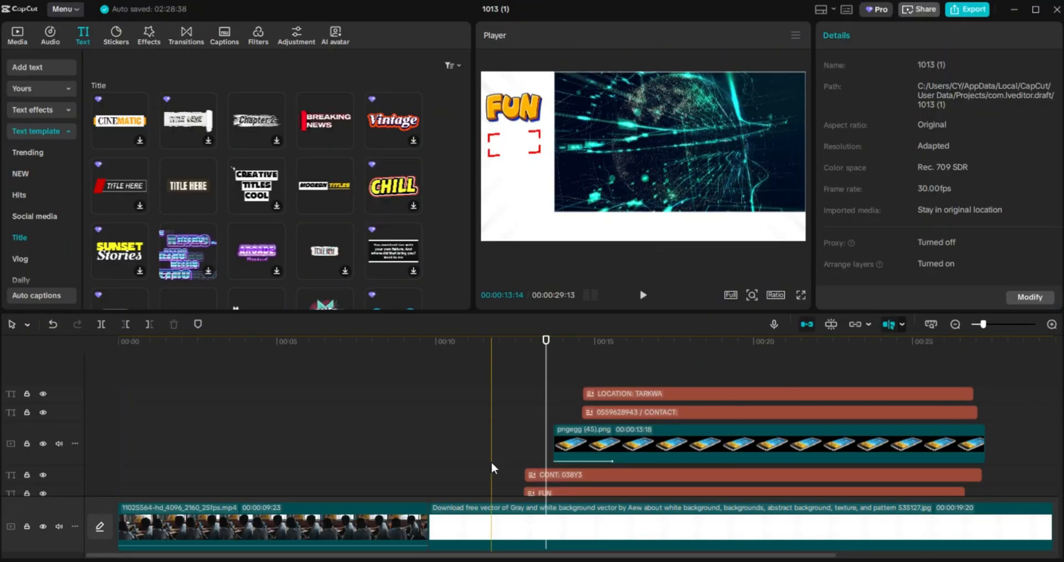
{"action": "left_click", "coordinate": [464, 501]}
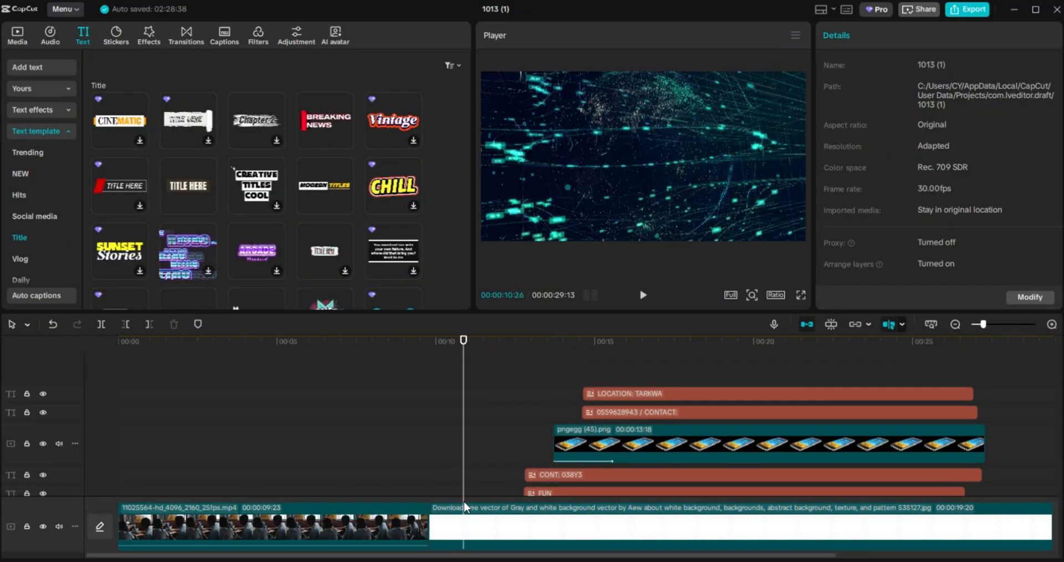
{"action": "left_click", "coordinate": [609, 509]}
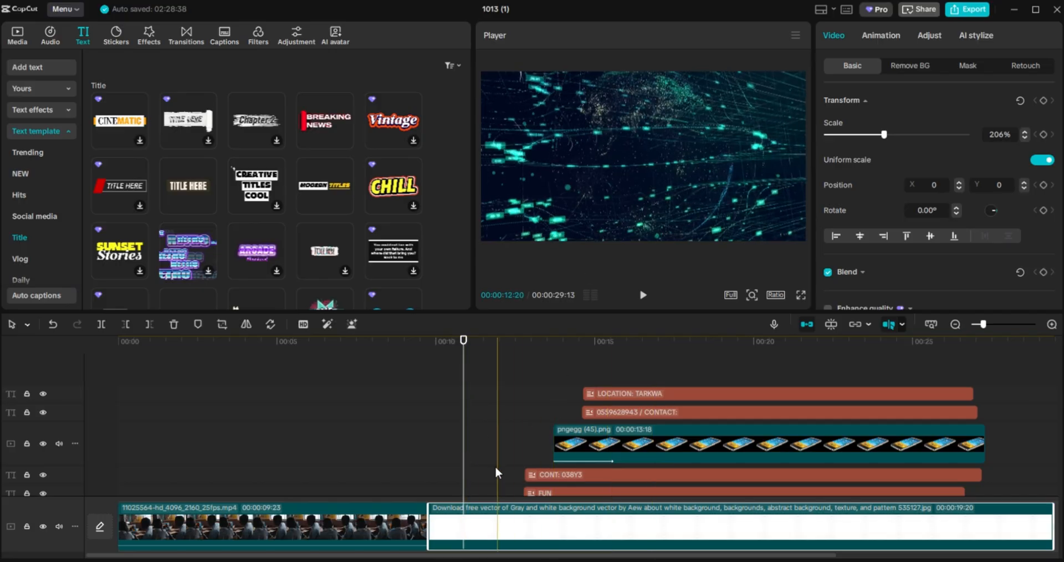
{"action": "left_click", "coordinate": [459, 457]}
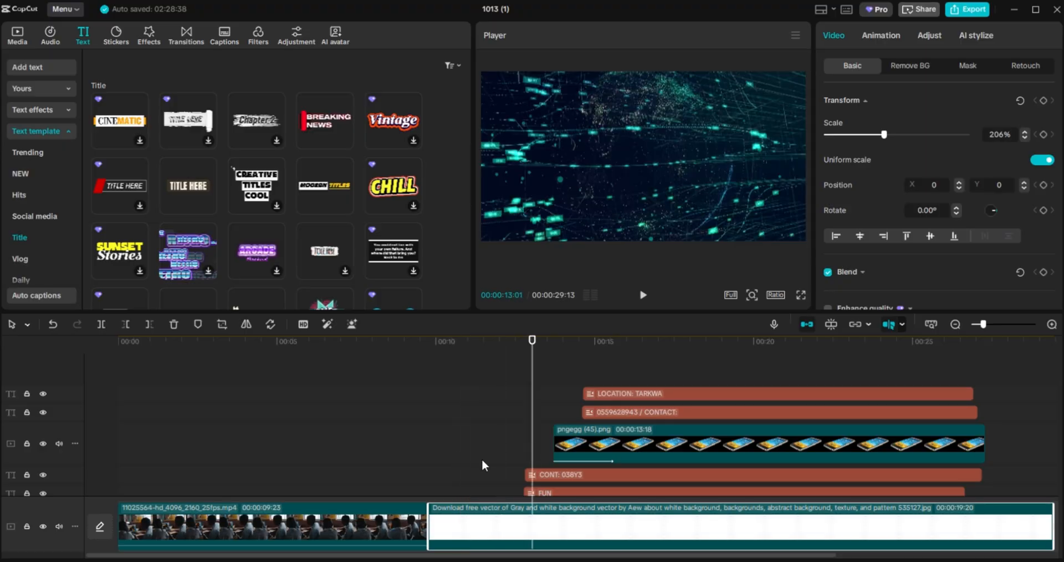
{"action": "left_click", "coordinate": [445, 460]}
Nudge the globe video slightly up and right at its 12:20 keyframe, then return into the classroom clip.
{"action": "left_click_drag", "start_coordinate": [444, 460], "coordinate": [433, 551]}
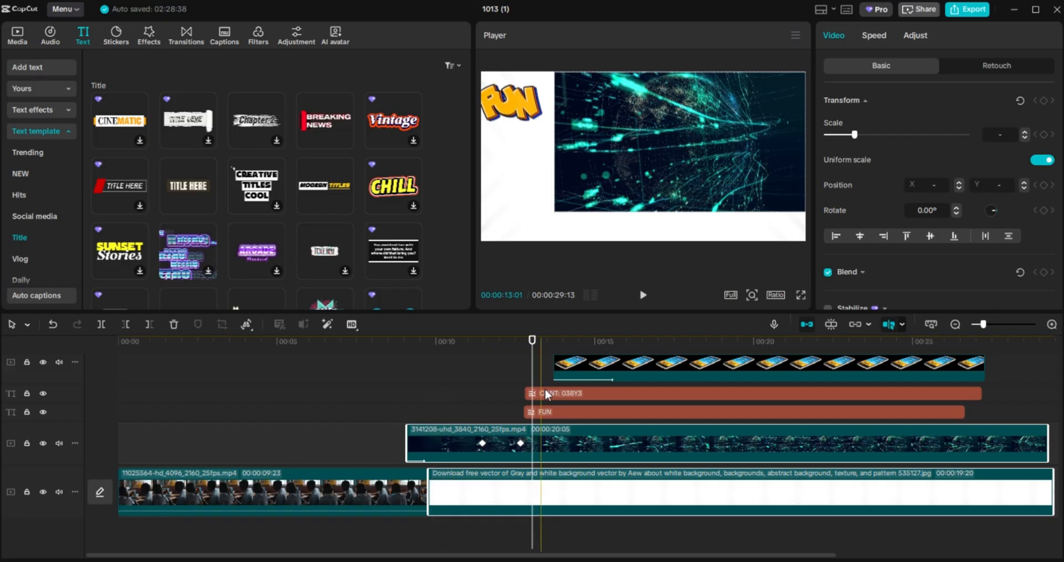
{"action": "left_click_drag", "start_coordinate": [532, 364], "coordinate": [521, 361]}
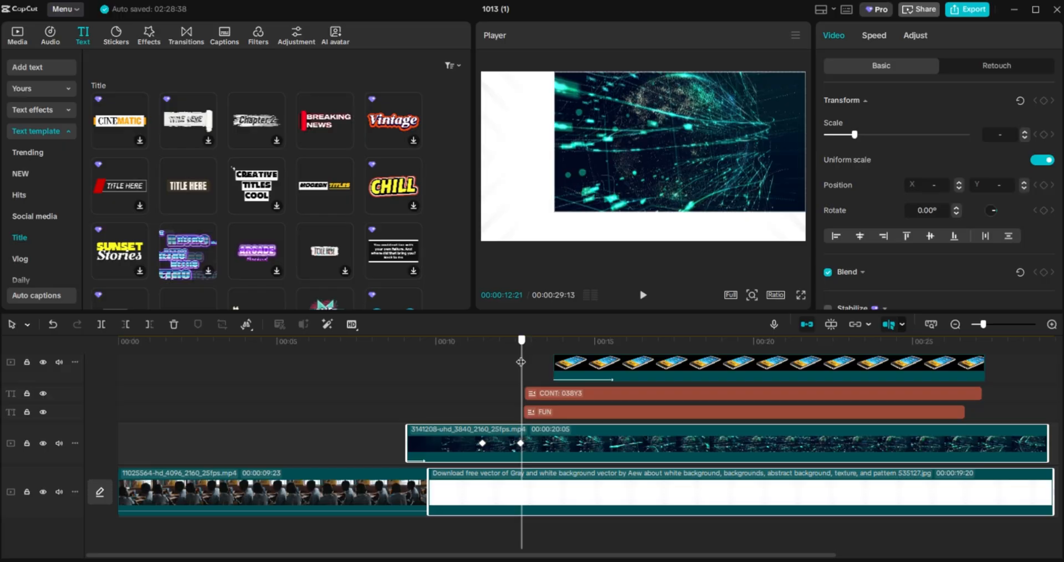
{"action": "left_click_drag", "start_coordinate": [521, 362], "coordinate": [521, 423]}
{"action": "left_click", "coordinate": [521, 445]}
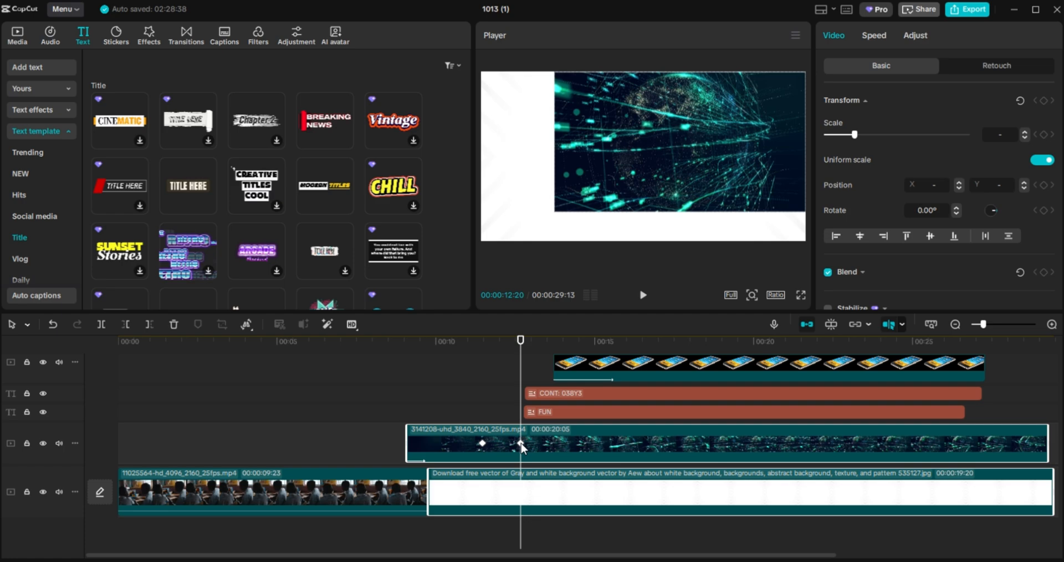
{"action": "left_click_drag", "start_coordinate": [638, 183], "coordinate": [644, 181]}
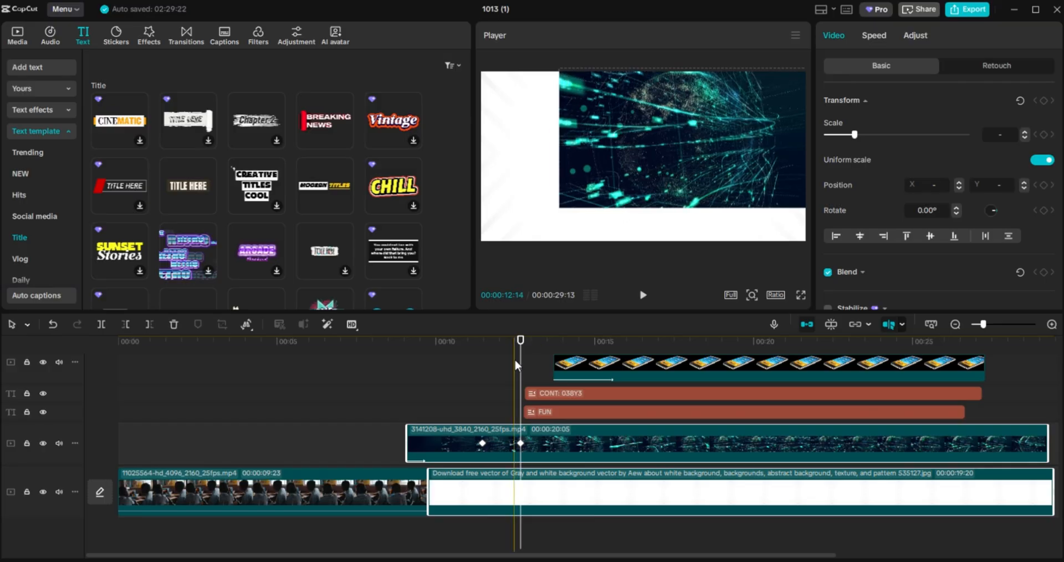
{"action": "left_click_drag", "start_coordinate": [519, 367], "coordinate": [353, 388]}
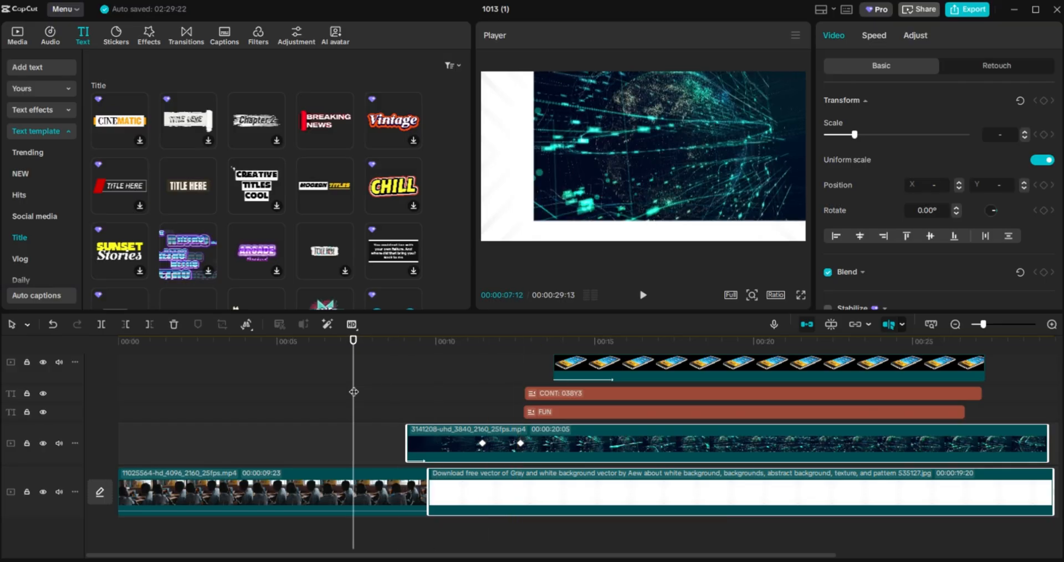
Play the edit in full-screen preview, return to the editor, and dismiss the playback-lagging notice.
{"action": "left_click", "coordinate": [800, 295]}
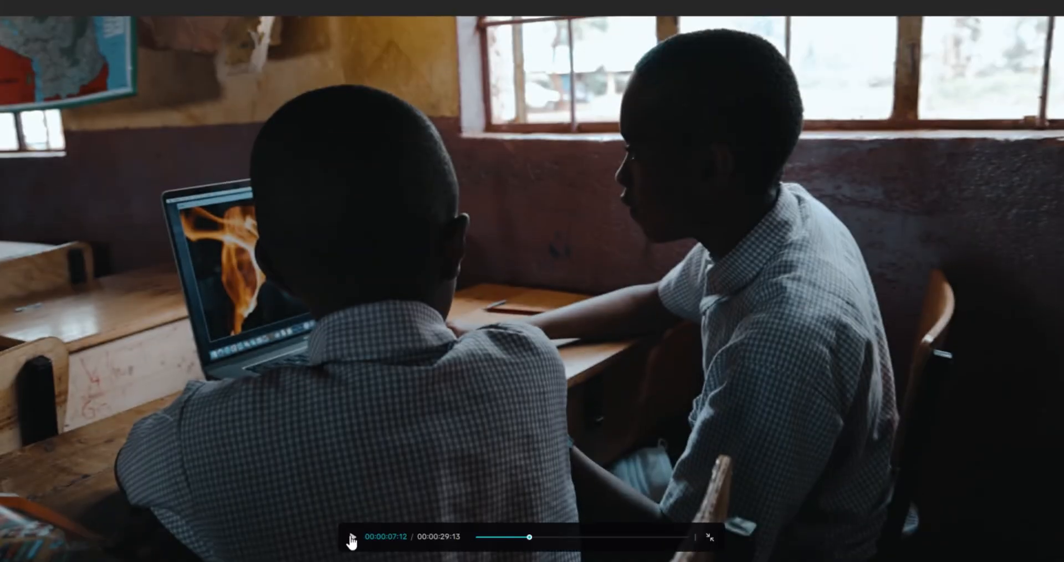
{"action": "left_click", "coordinate": [352, 538]}
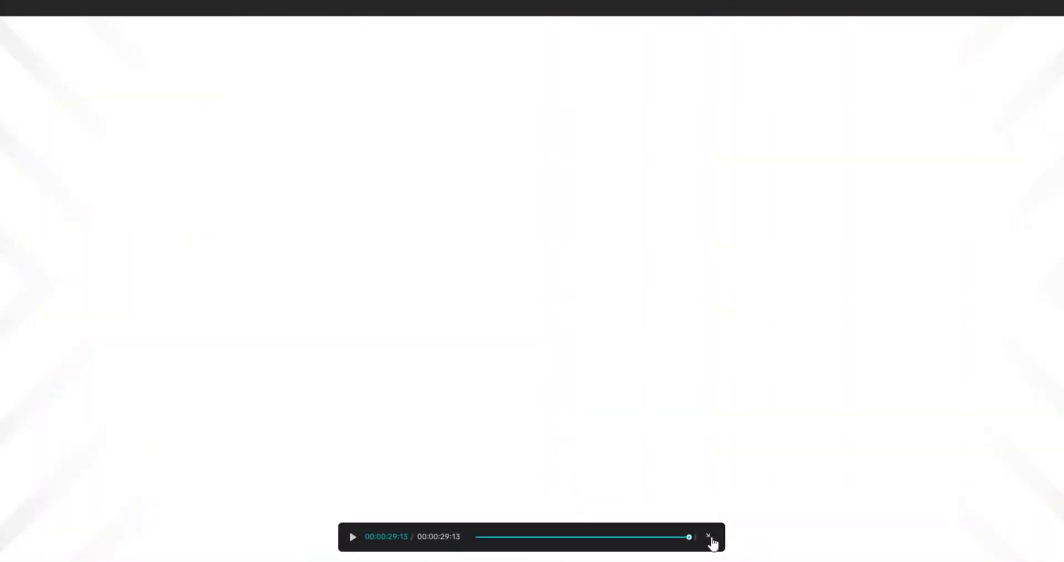
{"action": "left_click", "coordinate": [710, 537]}
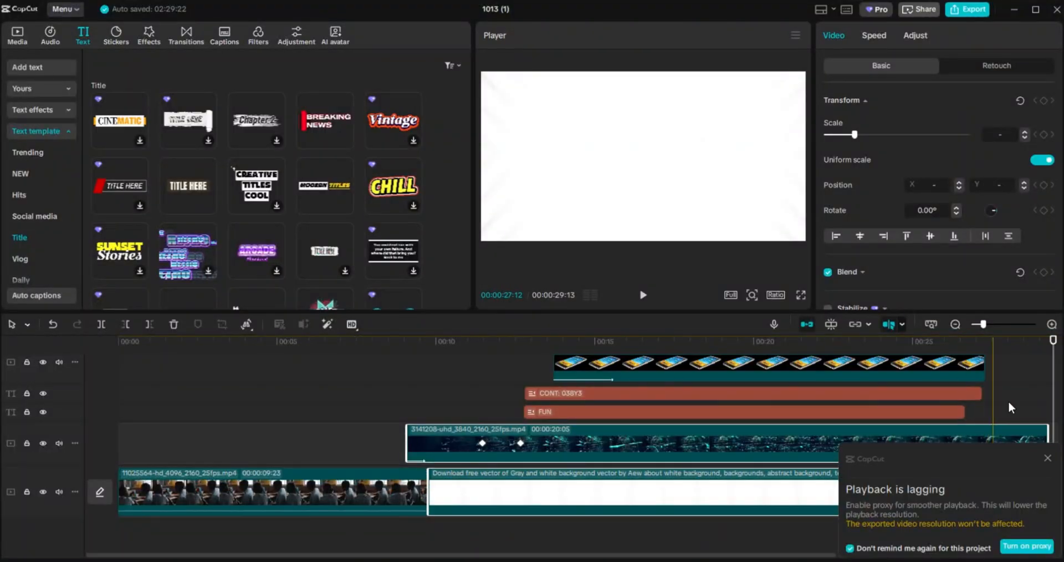
{"action": "left_click", "coordinate": [1047, 457]}
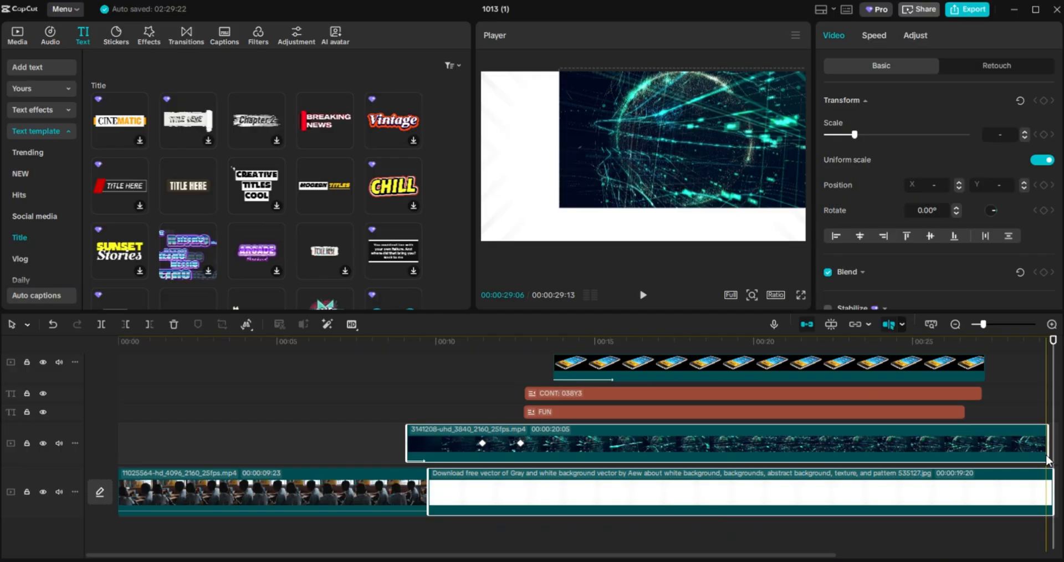
{"action": "left_click", "coordinate": [982, 372]}
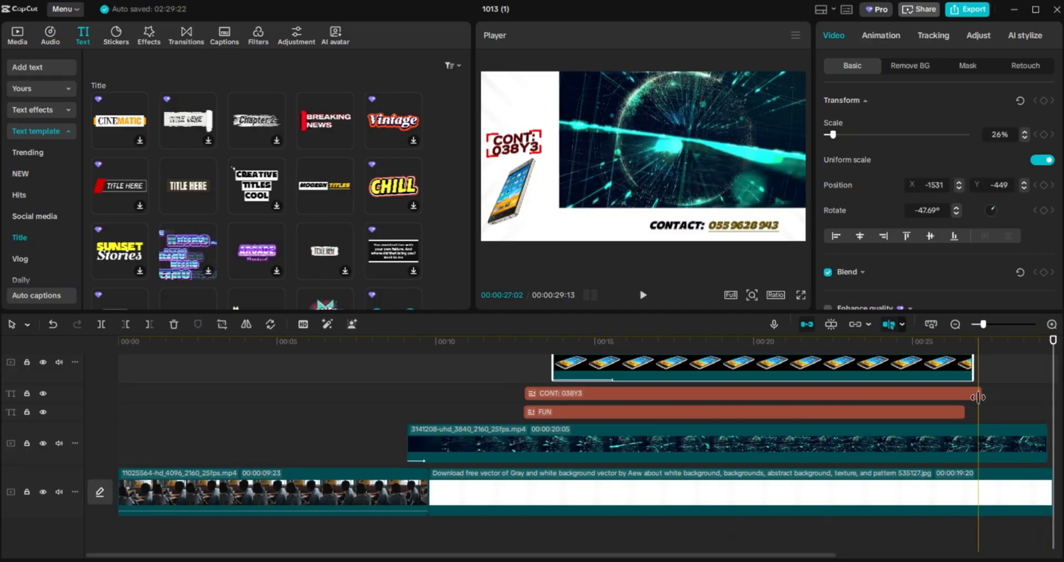
Trim the phone, FUN, CONT, CONTACT and LOCATION clips to end at about 26.5 s, then select them all.
{"action": "left_click", "coordinate": [982, 394]}
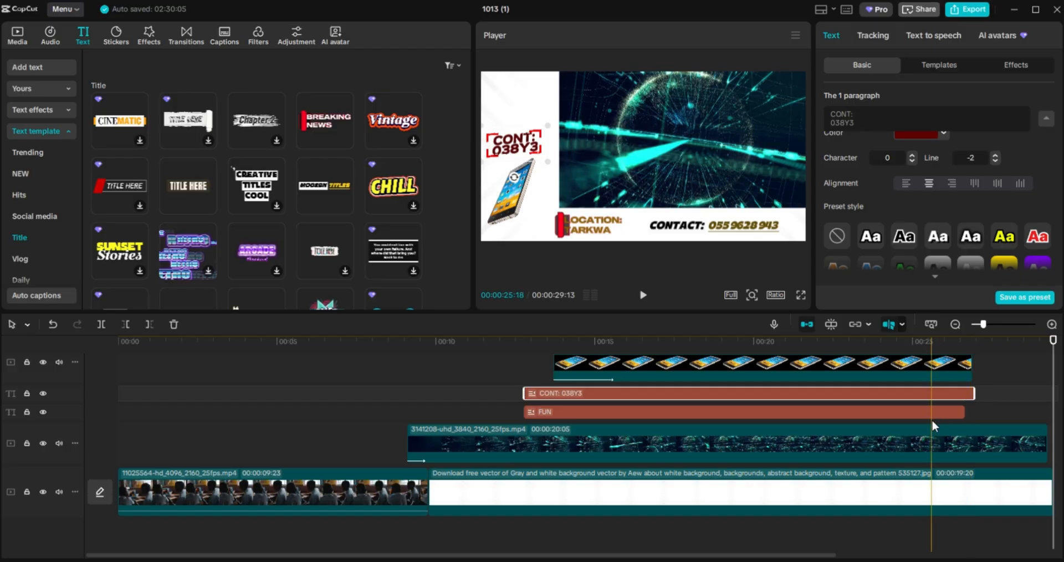
{"action": "left_click", "coordinate": [943, 415]}
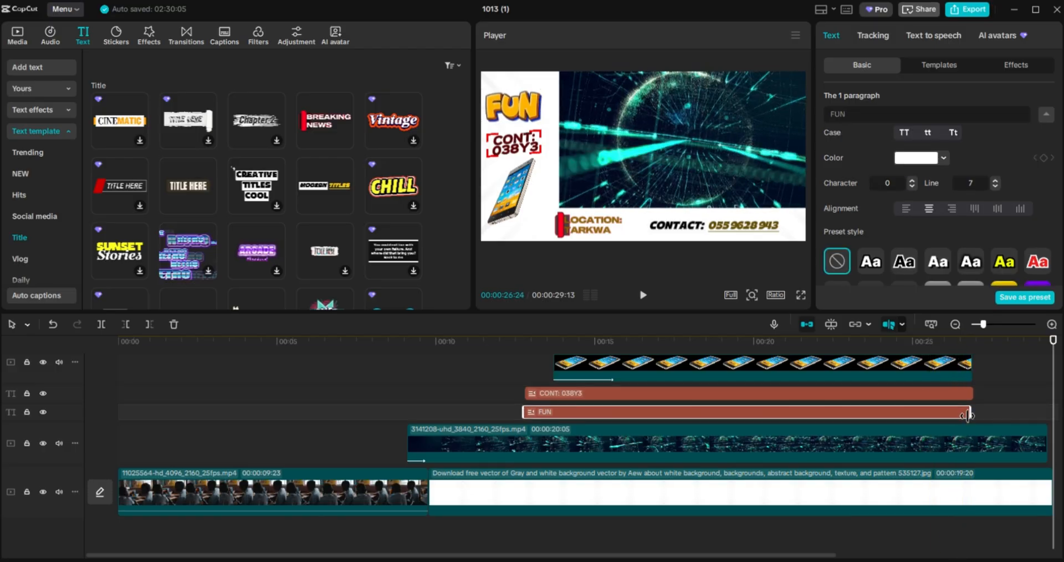
{"action": "left_click", "coordinate": [1006, 361]}
{"action": "scroll", "coordinate": [1002, 342], "scroll_direction": "up", "scroll_amount": 2}
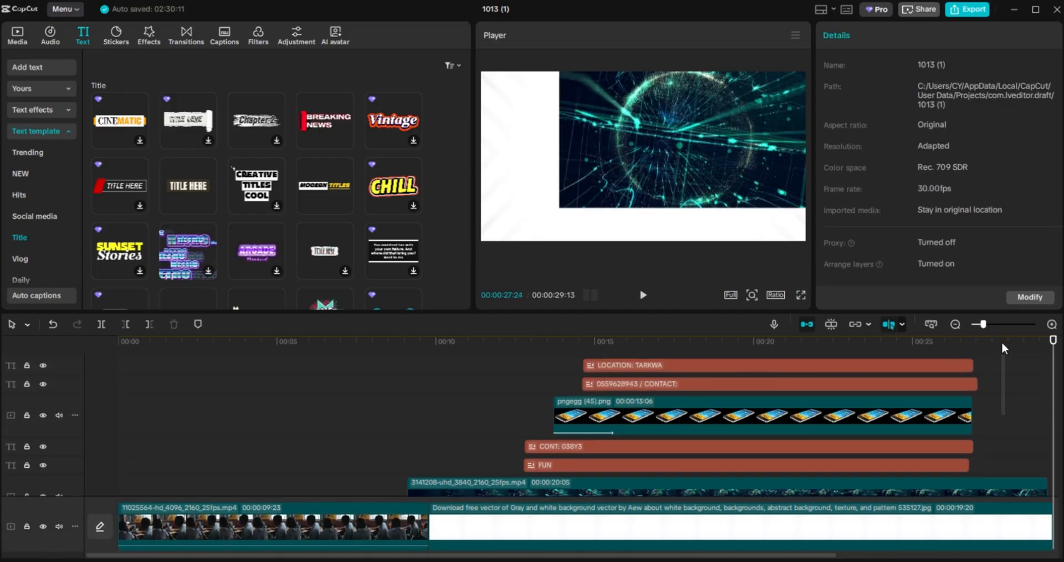
{"action": "scroll", "coordinate": [1002, 342], "scroll_direction": "up", "scroll_amount": 1}
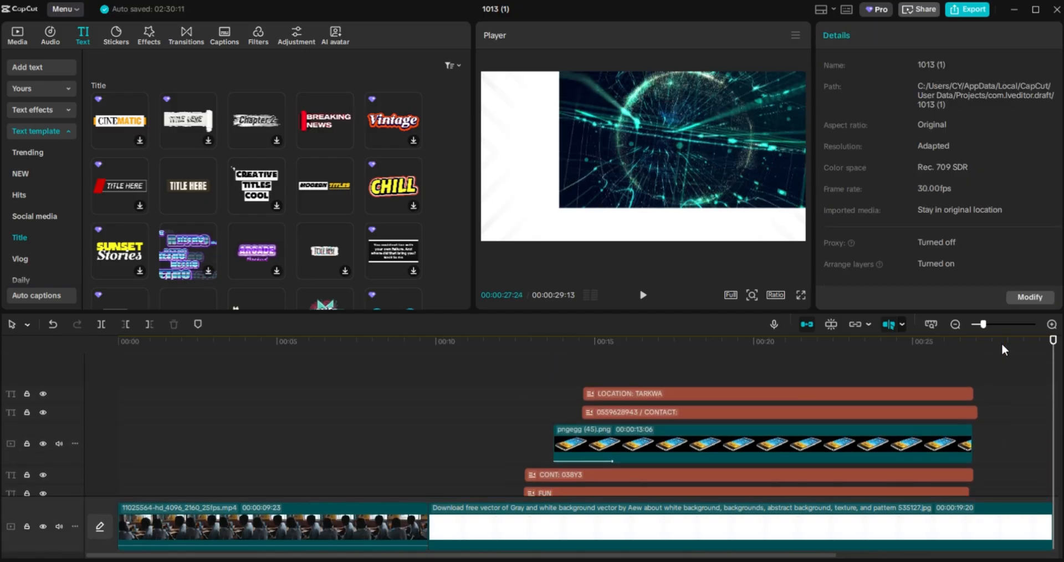
{"action": "left_click", "coordinate": [975, 413]}
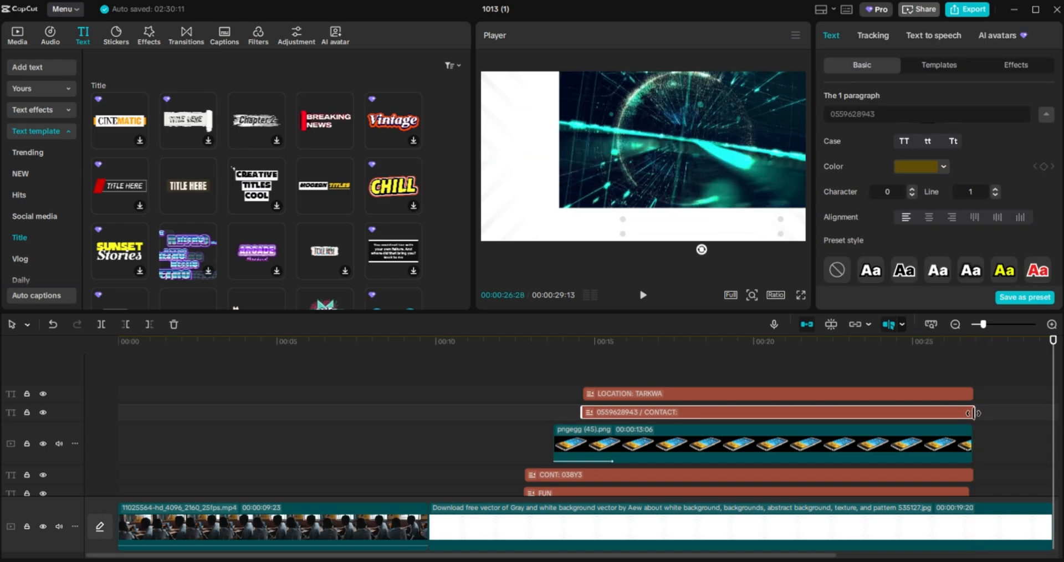
{"action": "left_click_drag", "start_coordinate": [1020, 452], "coordinate": [1015, 545]}
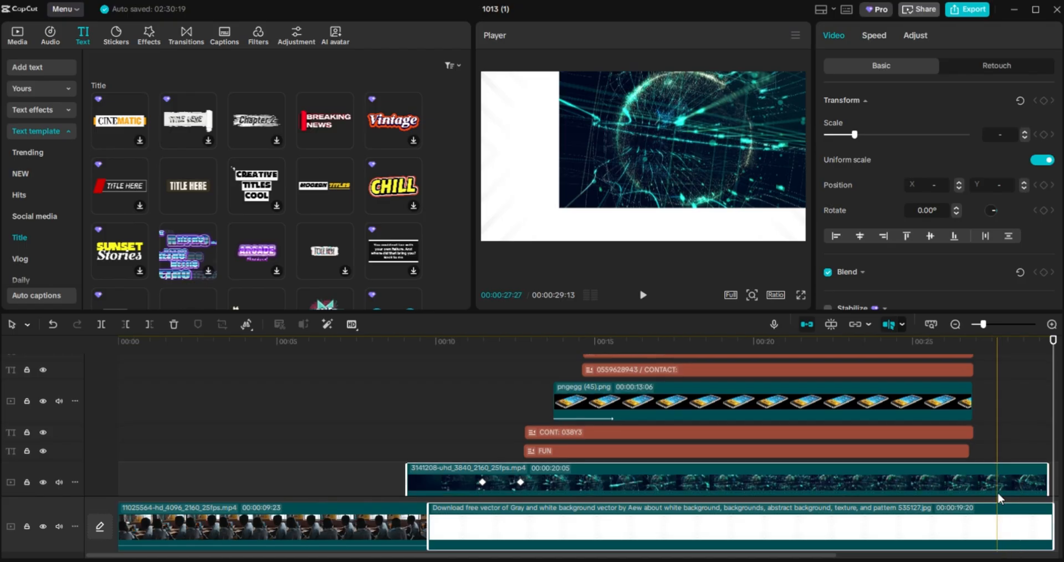
{"action": "left_click", "coordinate": [986, 454]}
{"action": "mouse_move", "coordinate": [912, 361]}
{"action": "left_mouse_down"}
{"action": "mouse_move", "coordinate": [899, 347]}
{"action": "mouse_move", "coordinate": [883, 382]}
{"action": "left_mouse_up"}
Merge the five selected title and phone clips into one 00:00:14:05 compound clip.
{"action": "right_click", "coordinate": [883, 382]}
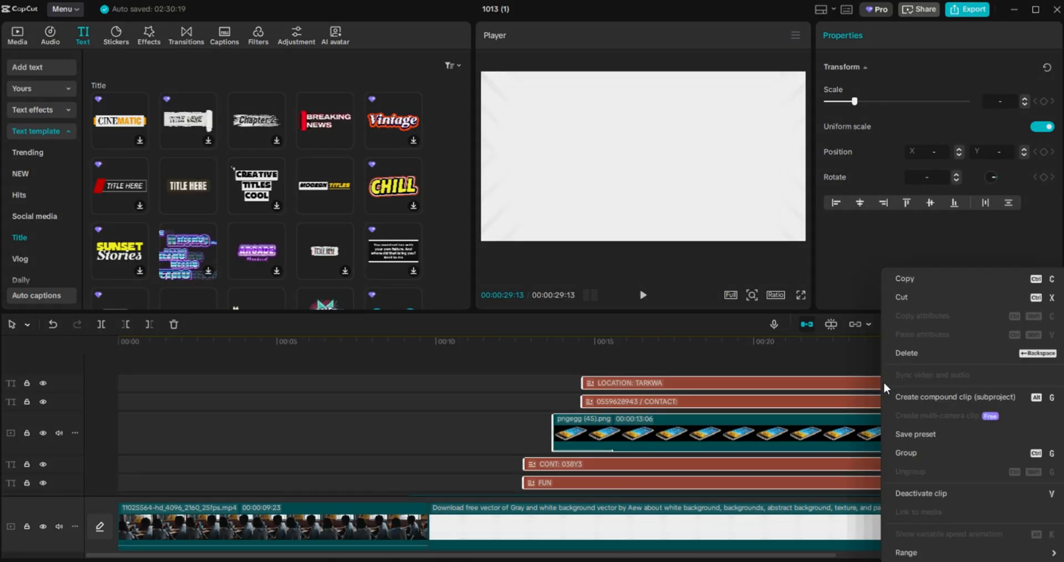
{"action": "left_click", "coordinate": [920, 402]}
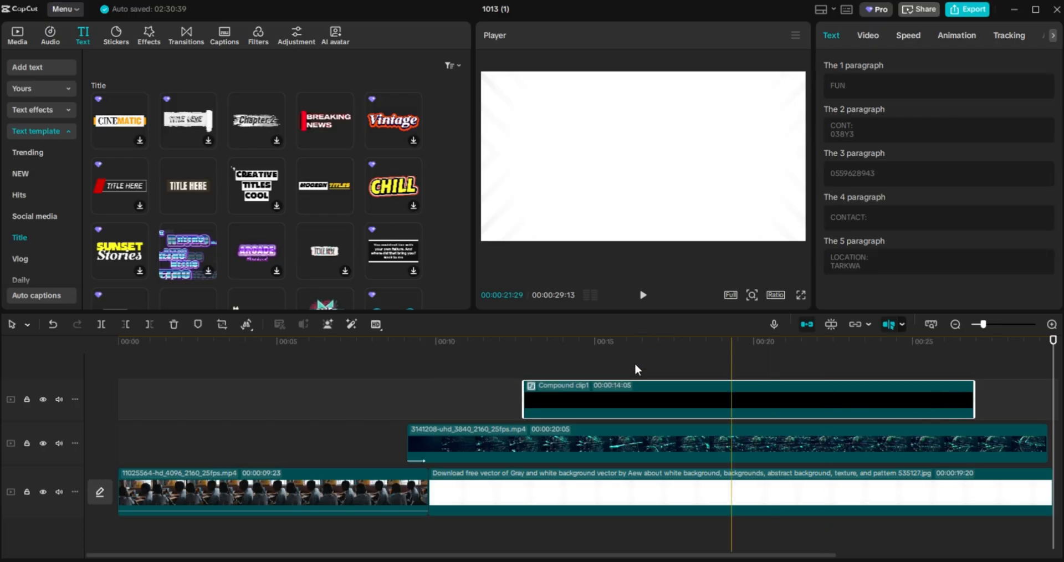
{"action": "left_click", "coordinate": [799, 374]}
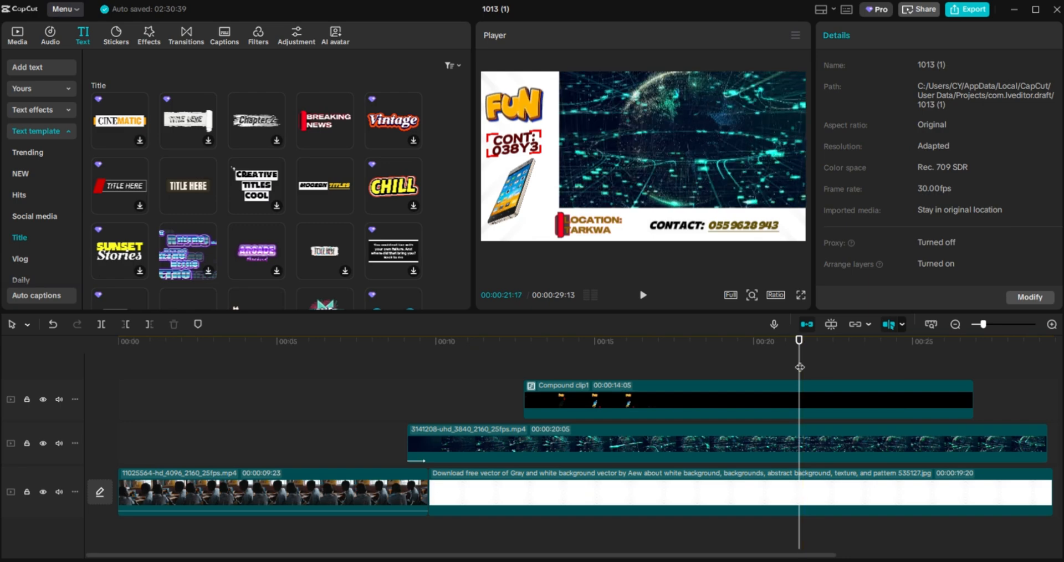
Add Transform keyframes to the globe clip at 22:26 and 24:02.
{"action": "left_click_drag", "start_coordinate": [803, 366], "coordinate": [844, 367]}
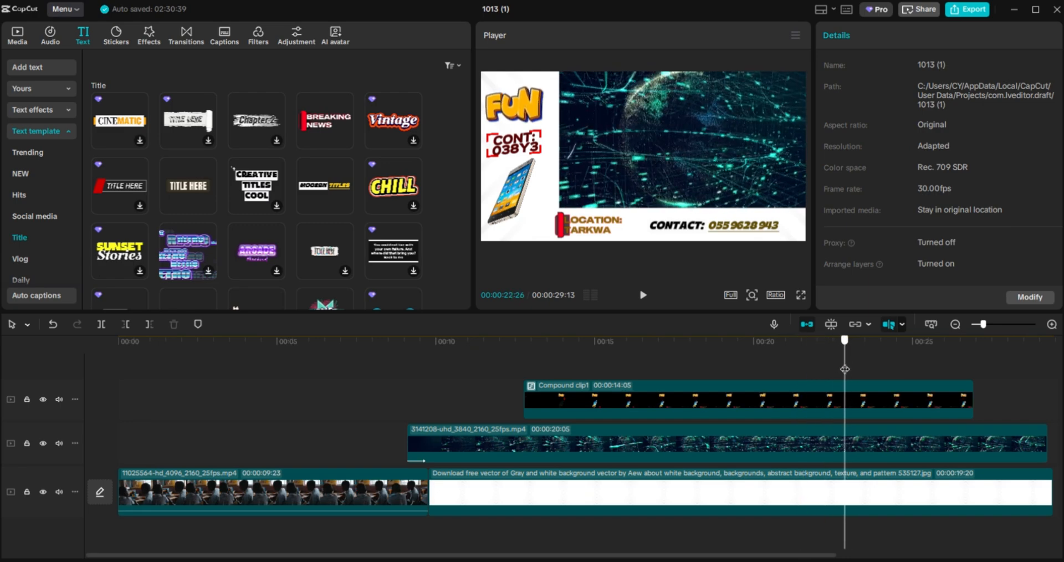
{"action": "left_click", "coordinate": [870, 447]}
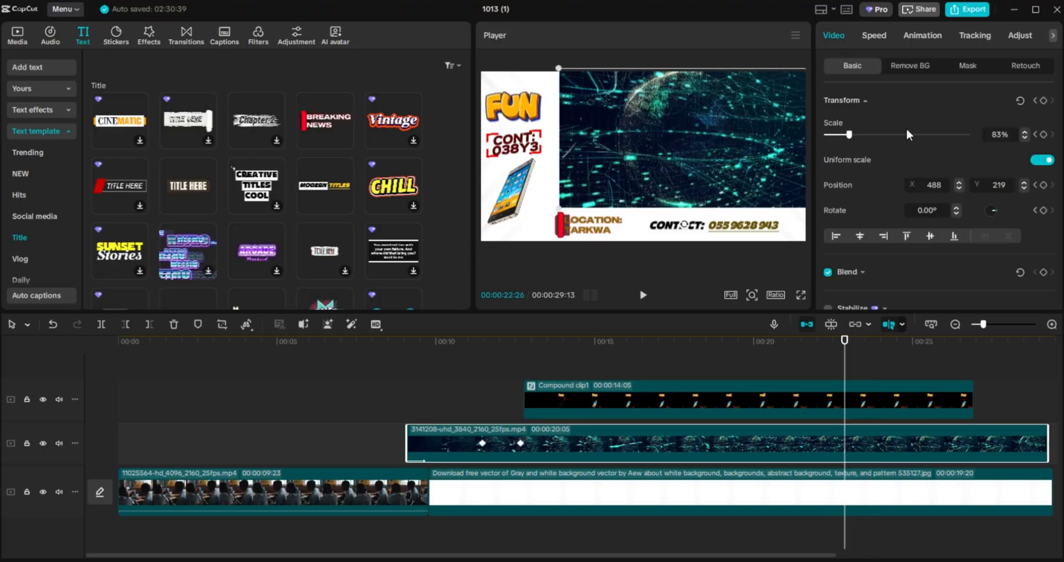
{"action": "left_click", "coordinate": [1044, 102]}
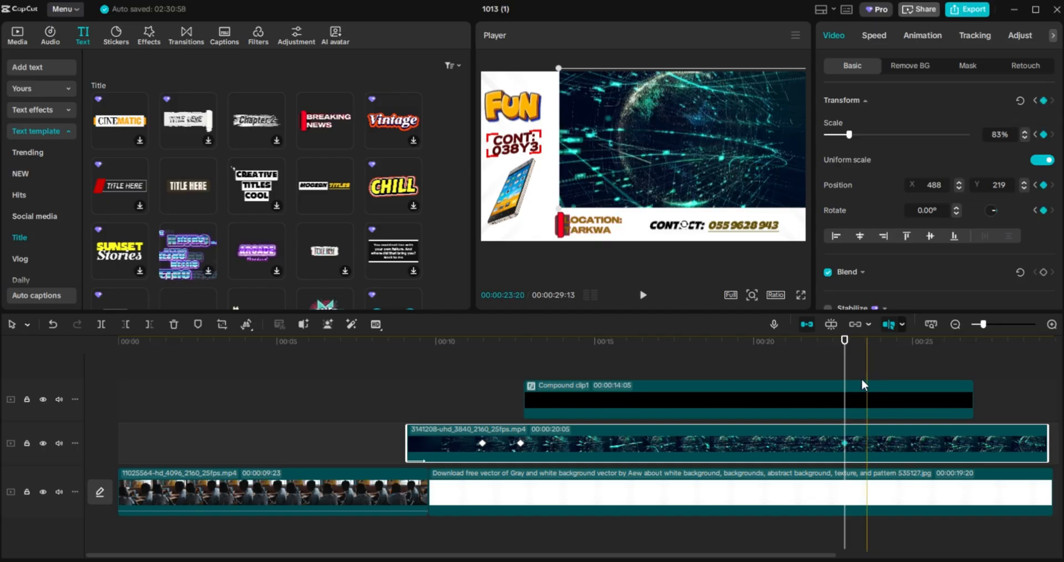
{"action": "left_click_drag", "start_coordinate": [844, 377], "coordinate": [882, 375]}
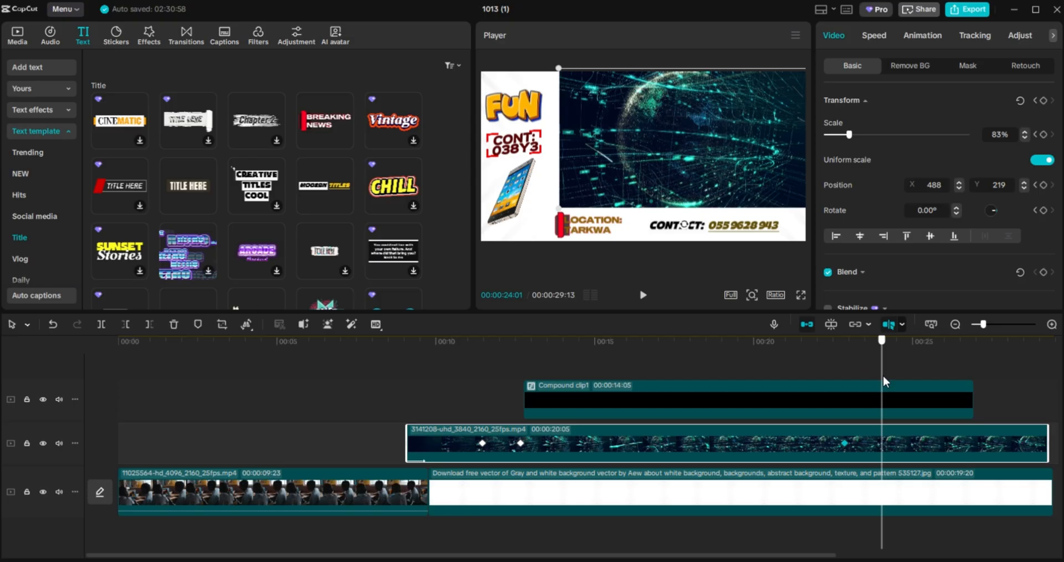
{"action": "left_click", "coordinate": [1044, 101]}
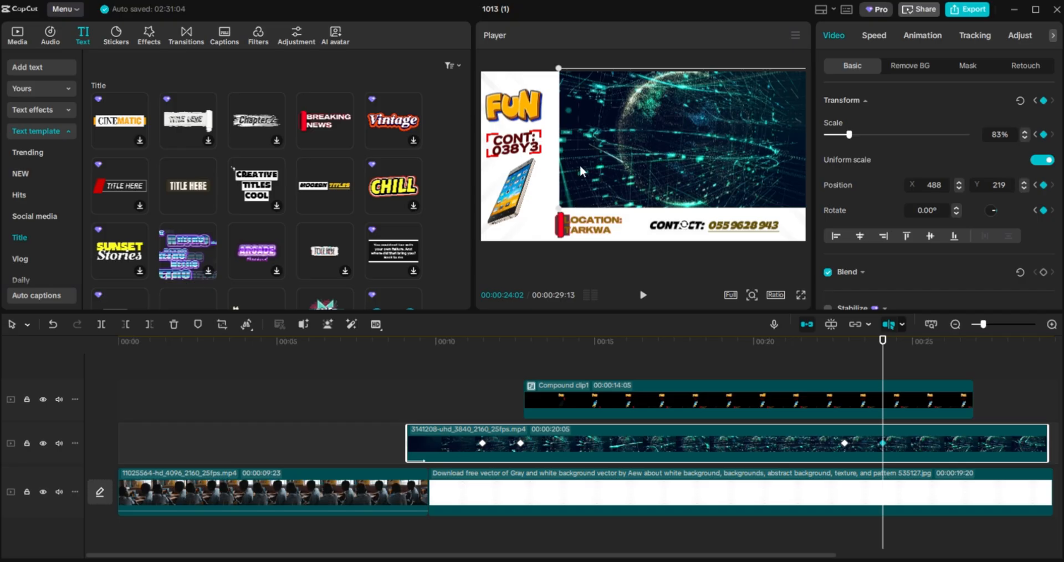
Enlarge the globe video from 83% to 116% over the white strip and move it above the compound clip.
{"action": "left_click_drag", "start_coordinate": [558, 209], "coordinate": [514, 251]}
{"action": "left_click_drag", "start_coordinate": [647, 125], "coordinate": [584, 169]}
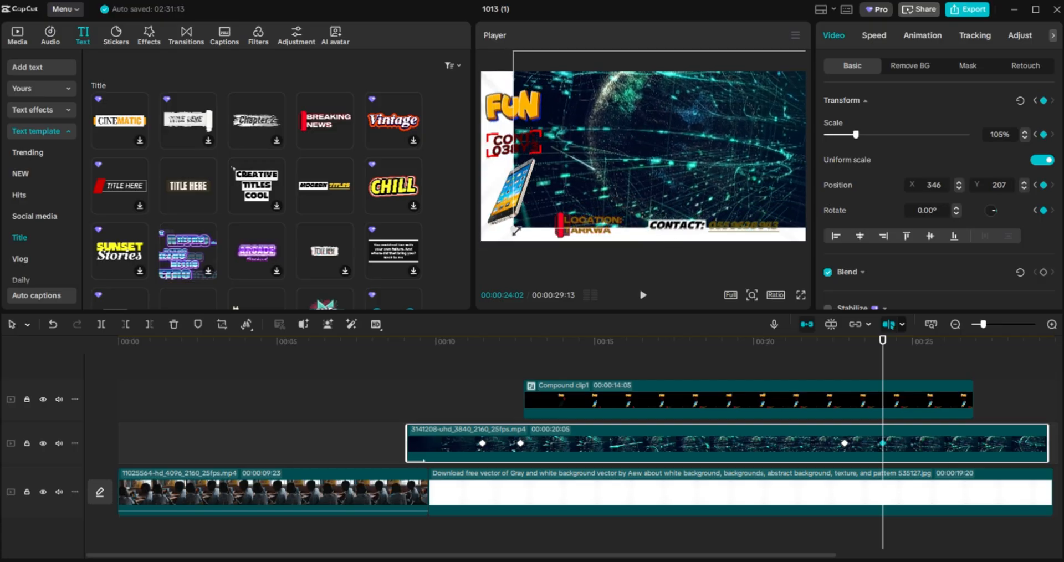
{"action": "left_click_drag", "start_coordinate": [516, 231], "coordinate": [498, 253]}
{"action": "left_click_drag", "start_coordinate": [654, 141], "coordinate": [634, 151]}
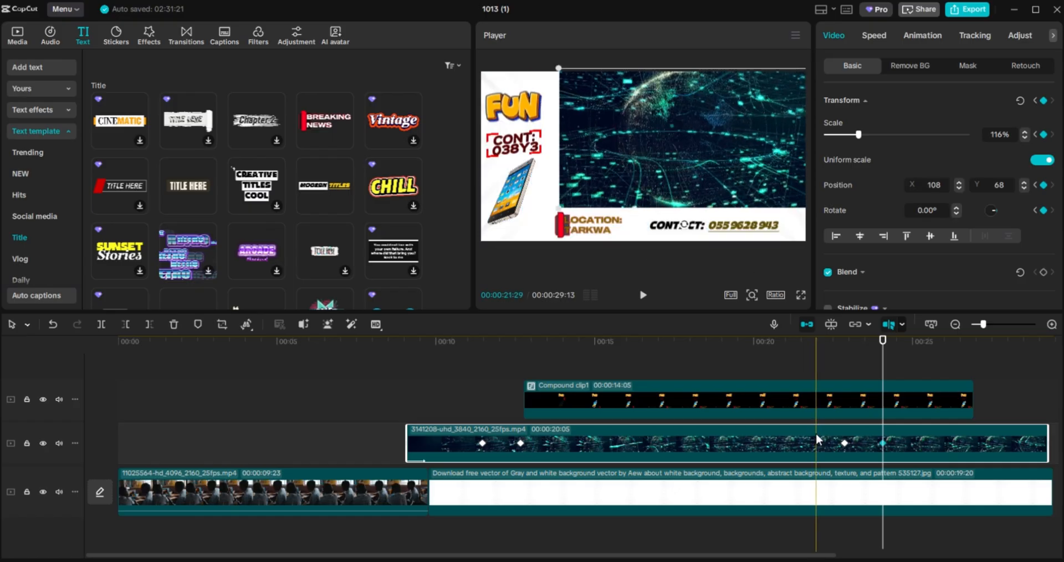
{"action": "left_click_drag", "start_coordinate": [816, 434], "coordinate": [816, 357]}
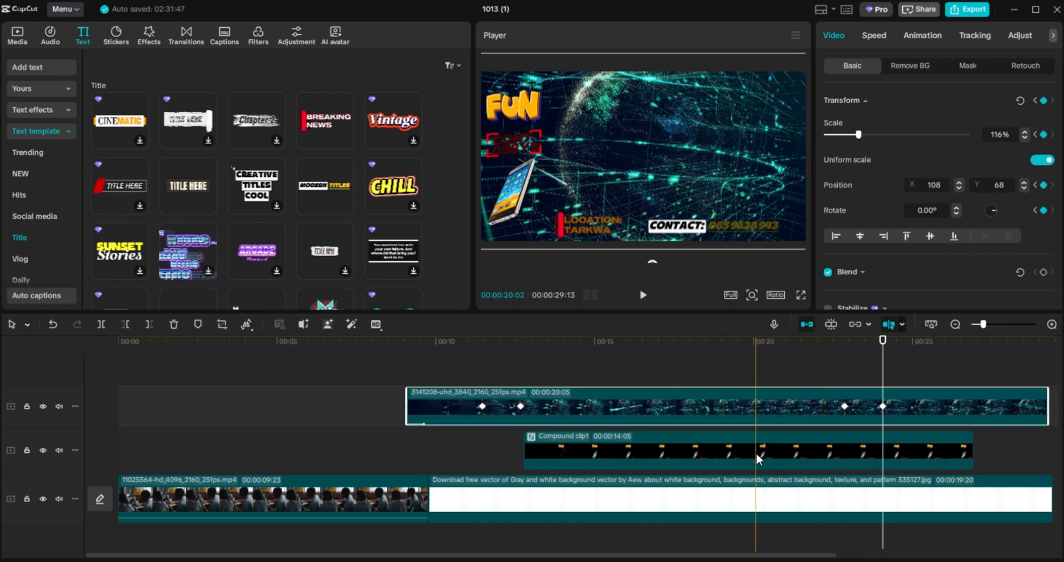
{"action": "left_click", "coordinate": [749, 239]}
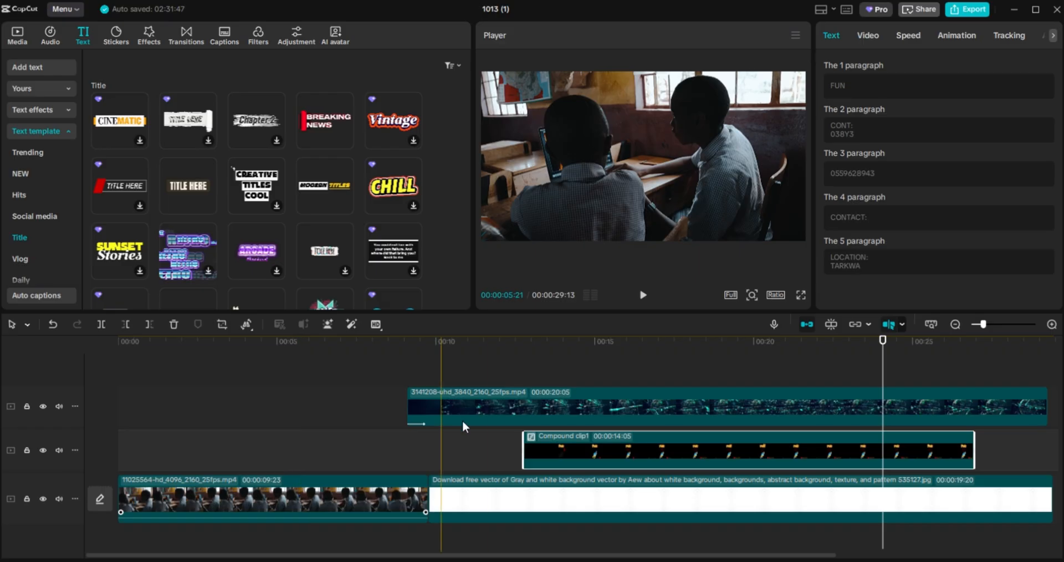
{"action": "left_click_drag", "start_coordinate": [527, 415], "coordinate": [567, 416]}
{"action": "left_click_drag", "start_coordinate": [326, 490], "coordinate": [324, 411]}
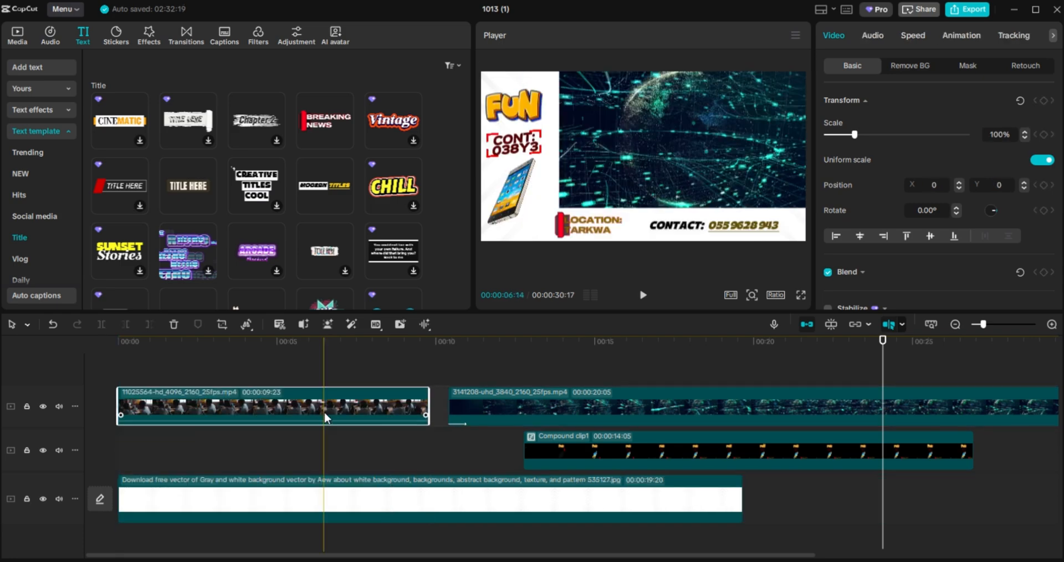
{"action": "key", "text": "ctrl+z"}
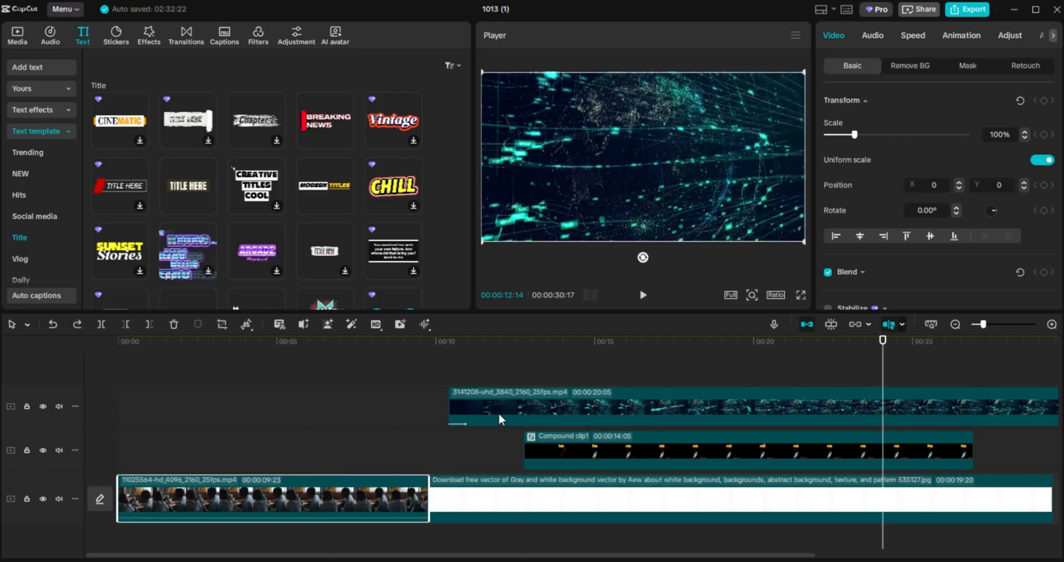
{"action": "left_click_drag", "start_coordinate": [498, 414], "coordinate": [477, 411]}
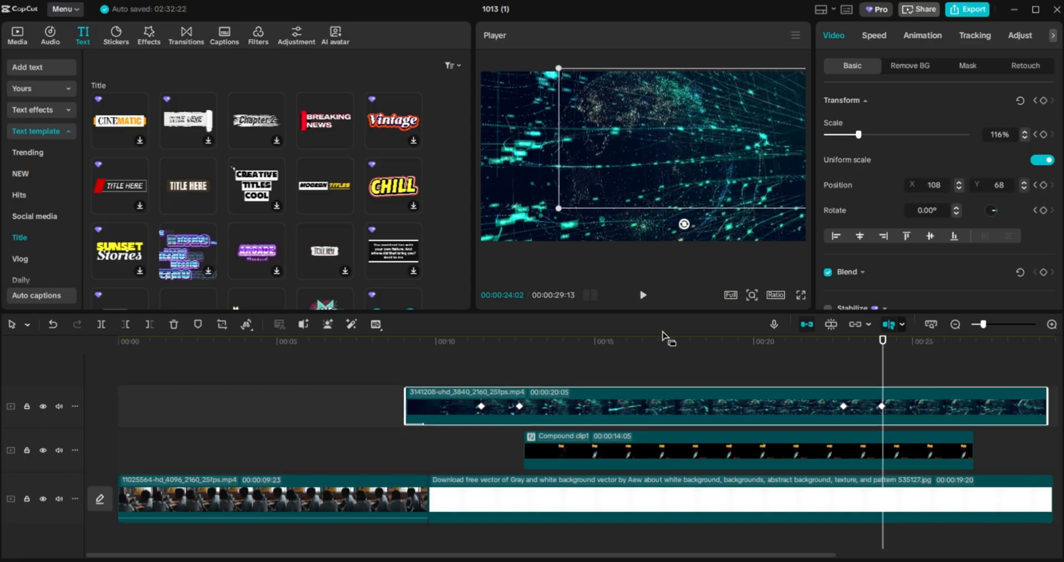
{"action": "left_click", "coordinate": [650, 344]}
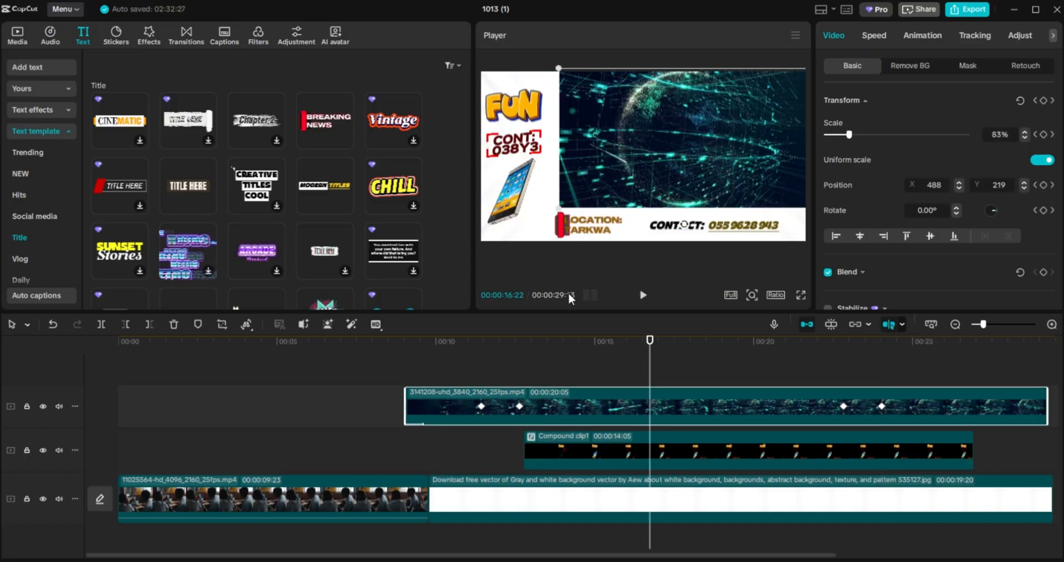
{"action": "left_click", "coordinate": [132, 373]}
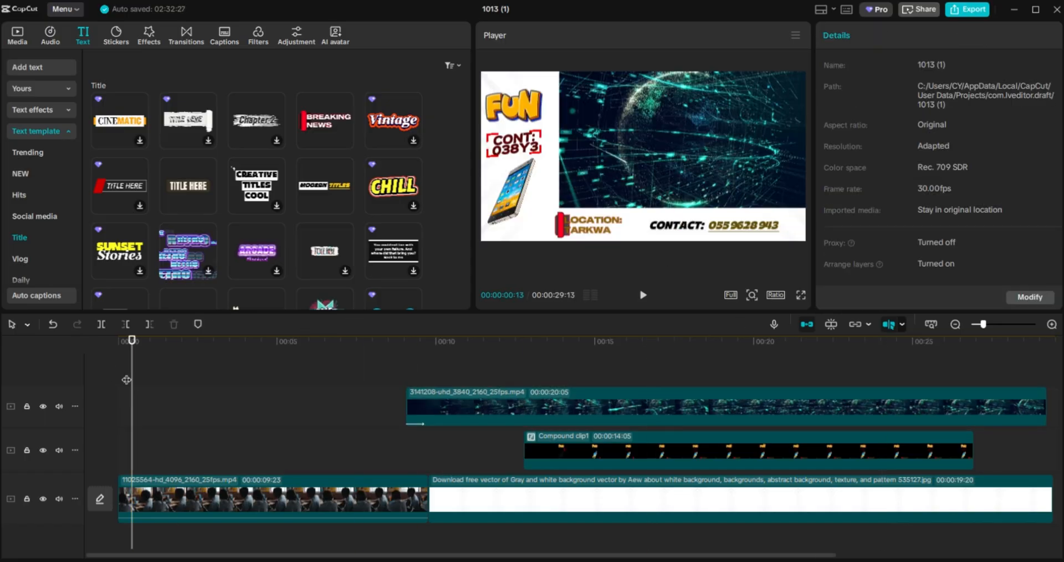
Play the whole edit from the start in full-screen, then return and show the Media library.
{"action": "left_click_drag", "start_coordinate": [126, 379], "coordinate": [93, 364]}
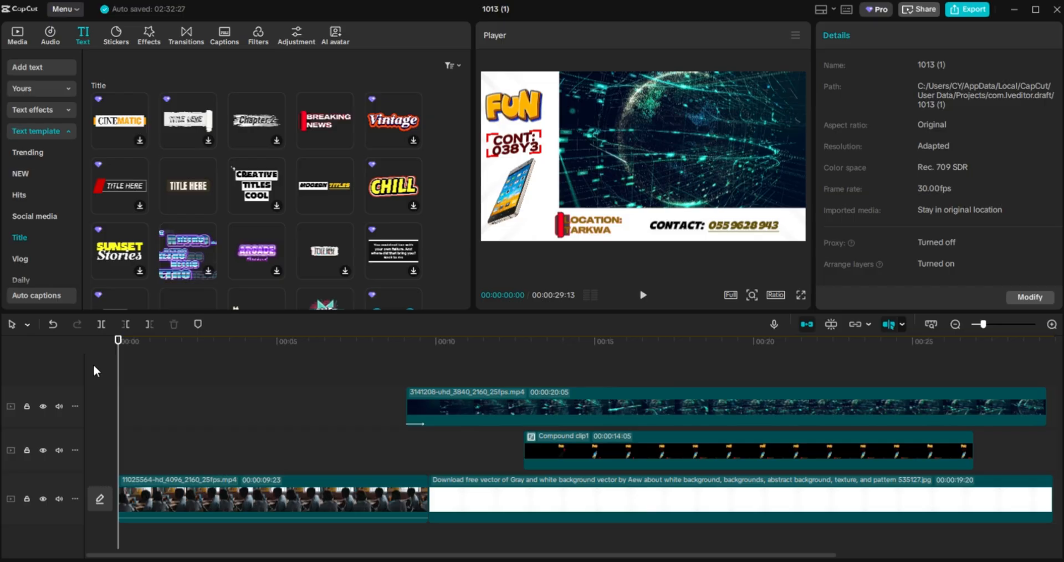
{"action": "left_click", "coordinate": [799, 294]}
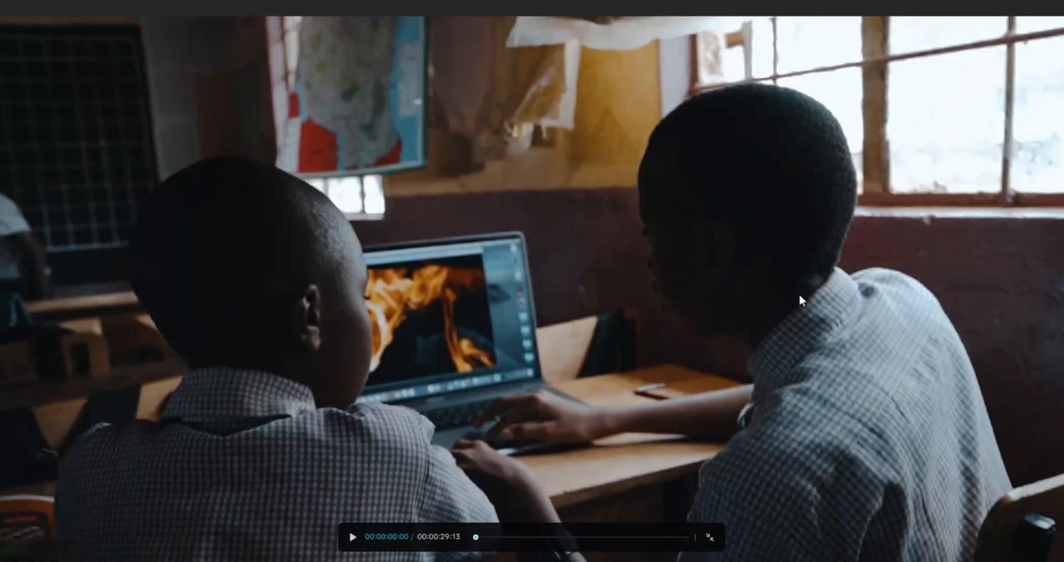
{"action": "left_click", "coordinate": [351, 536]}
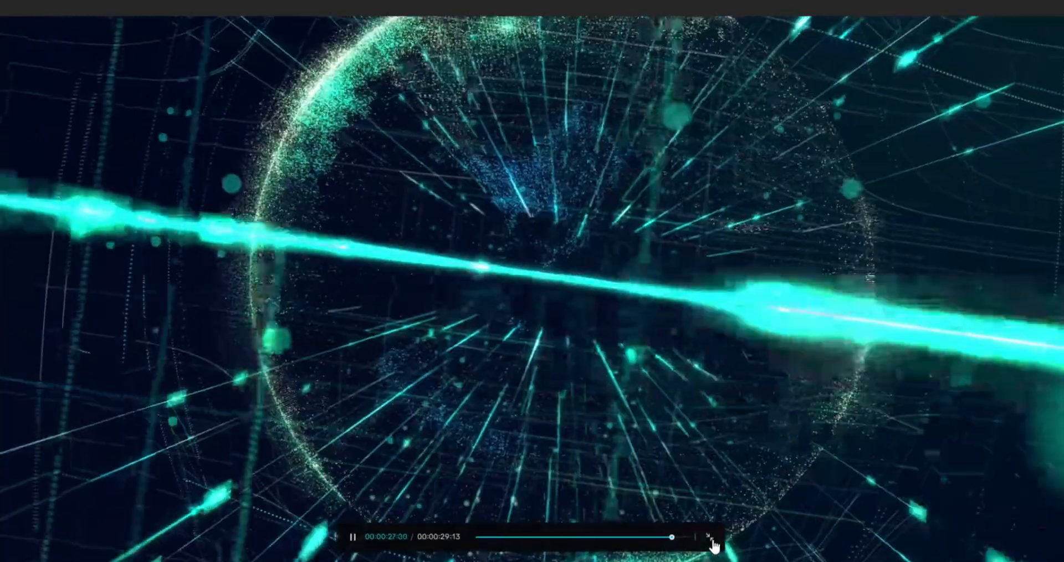
{"action": "left_click", "coordinate": [710, 537]}
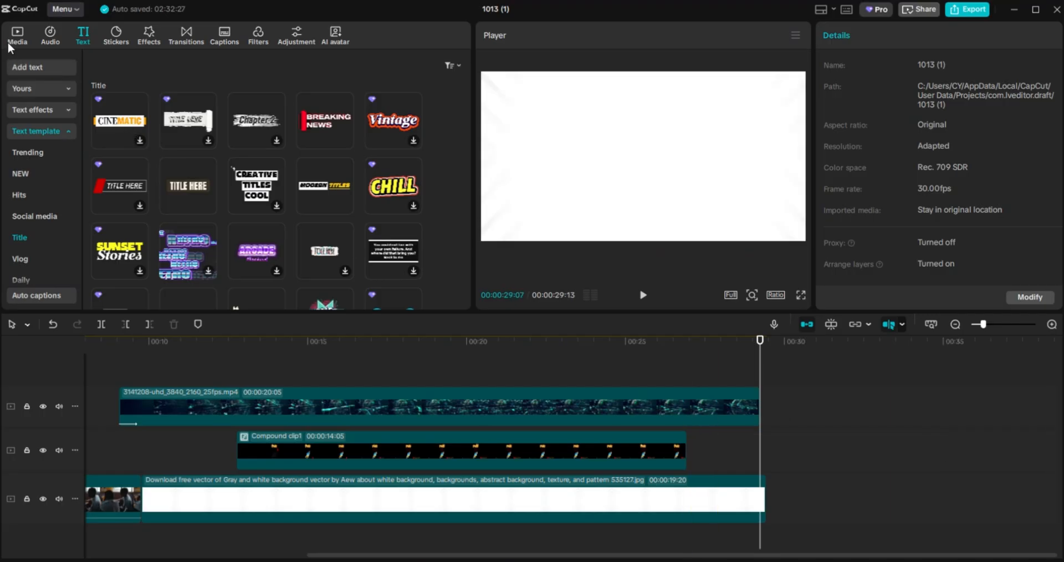
{"action": "left_click", "coordinate": [9, 47]}
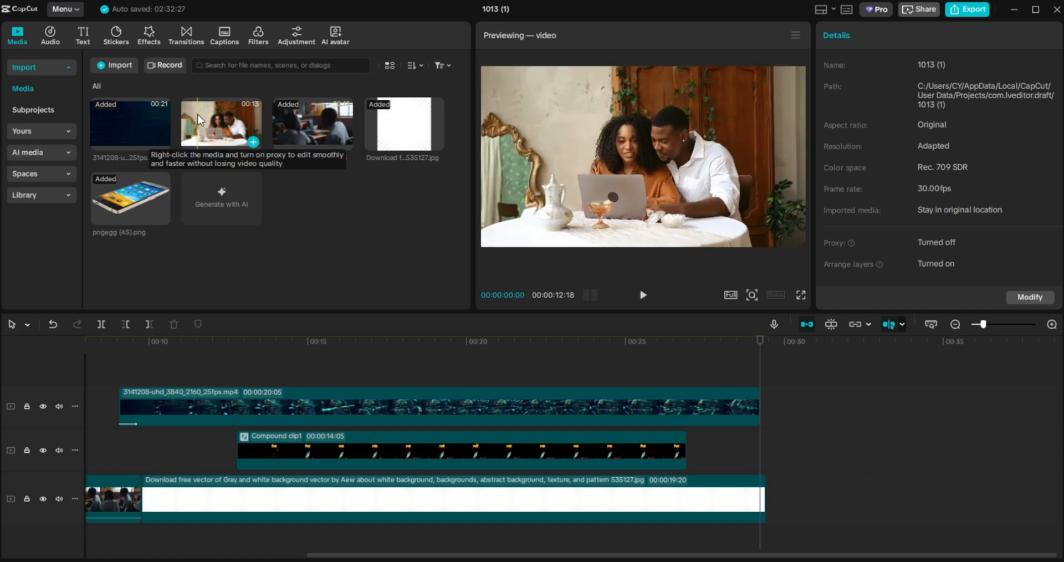
Append the 8523712 couple clip after the white background with a Blur transition between them.
{"action": "left_click_drag", "start_coordinate": [198, 115], "coordinate": [768, 497]}
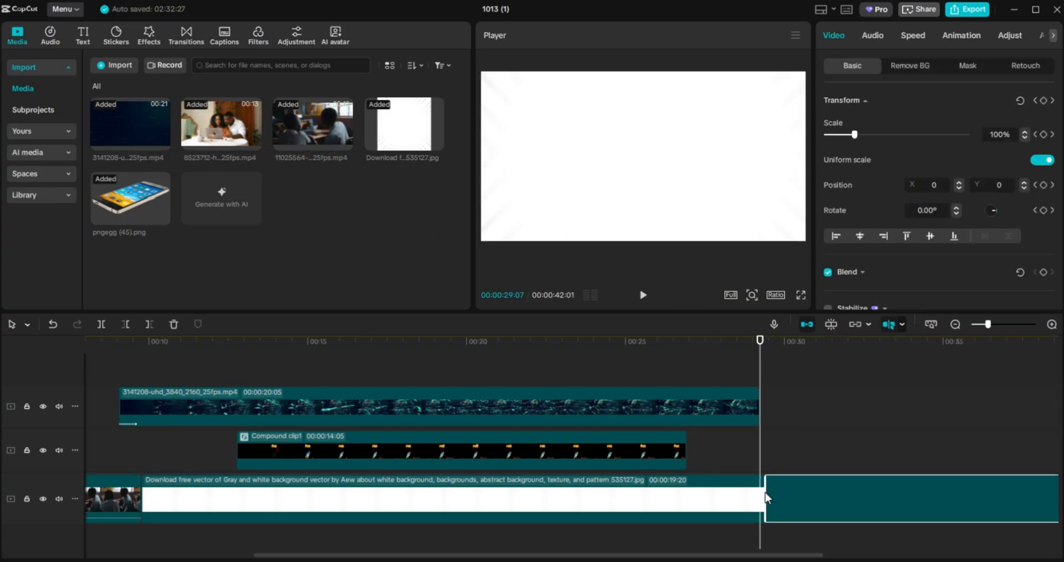
{"action": "left_click", "coordinate": [178, 36]}
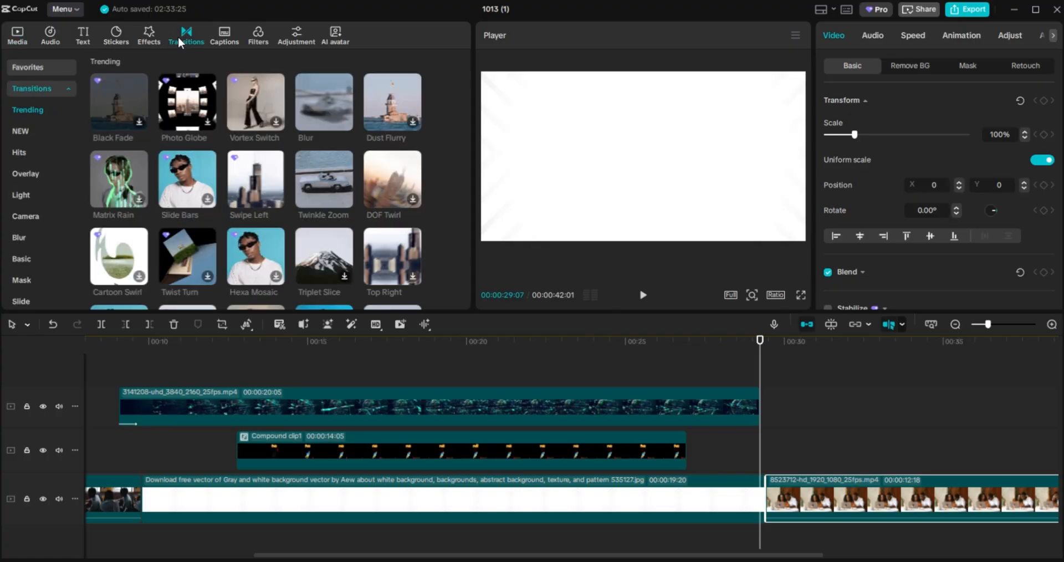
{"action": "left_click", "coordinate": [328, 118]}
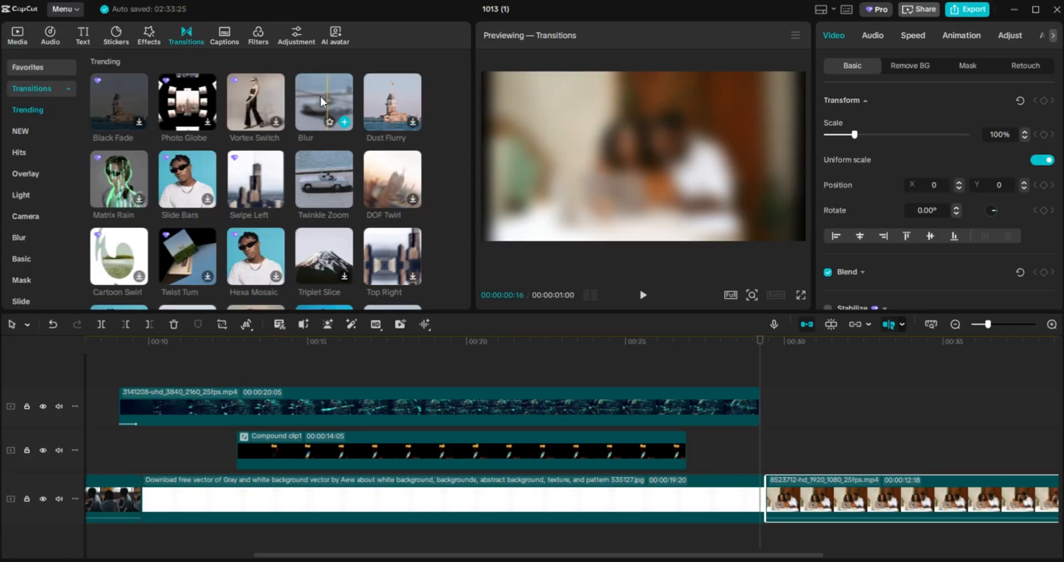
{"action": "mouse_move", "coordinate": [467, 201]}
{"action": "left_mouse_down"}
{"action": "mouse_move", "coordinate": [737, 438]}
{"action": "mouse_move", "coordinate": [759, 488]}
{"action": "left_mouse_up"}
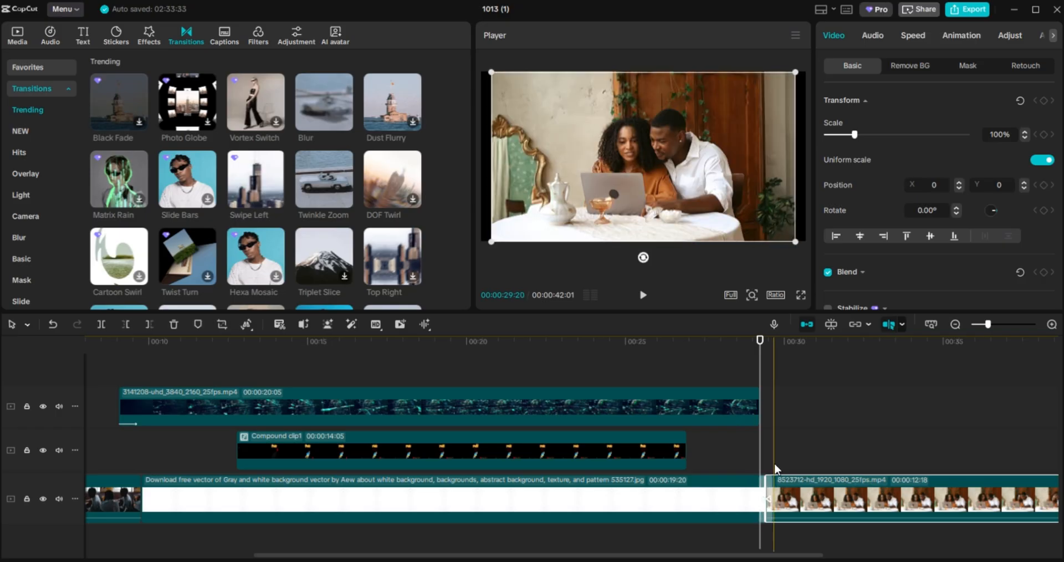
Scale the couple video up so it fills the frame width.
{"action": "left_click", "coordinate": [970, 443]}
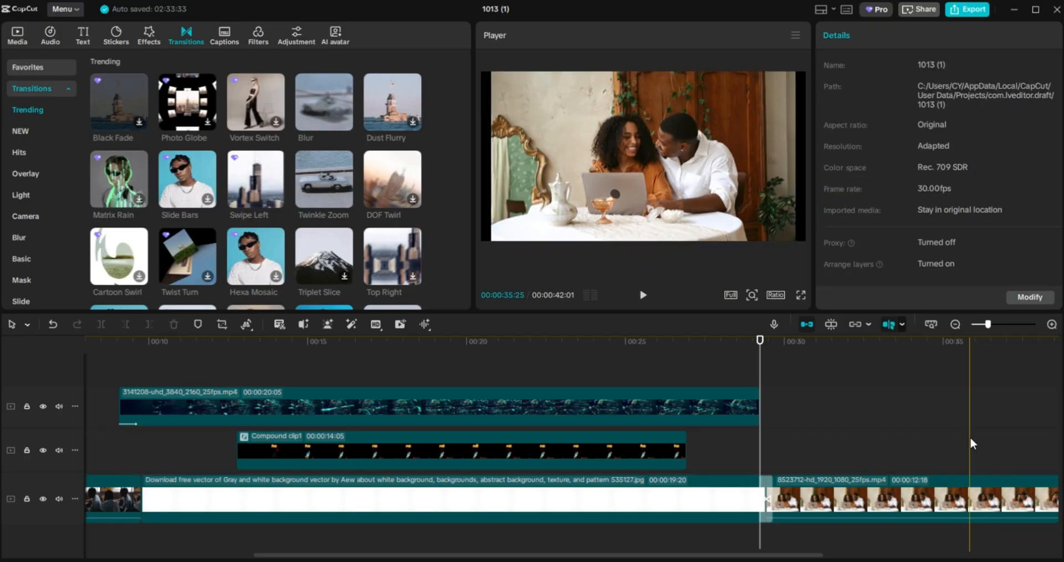
{"action": "left_click", "coordinate": [928, 480]}
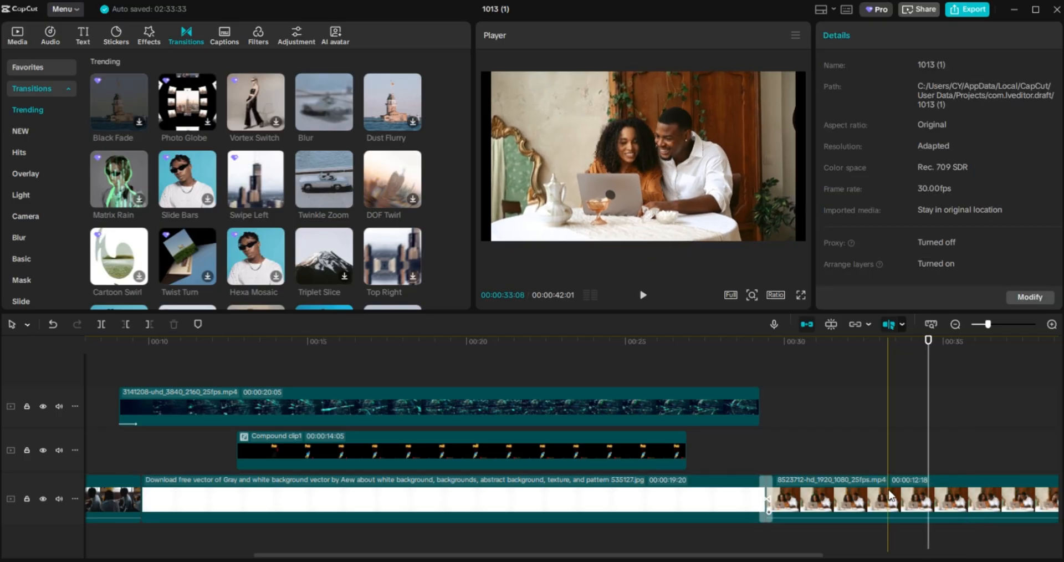
{"action": "left_click", "coordinate": [928, 480]}
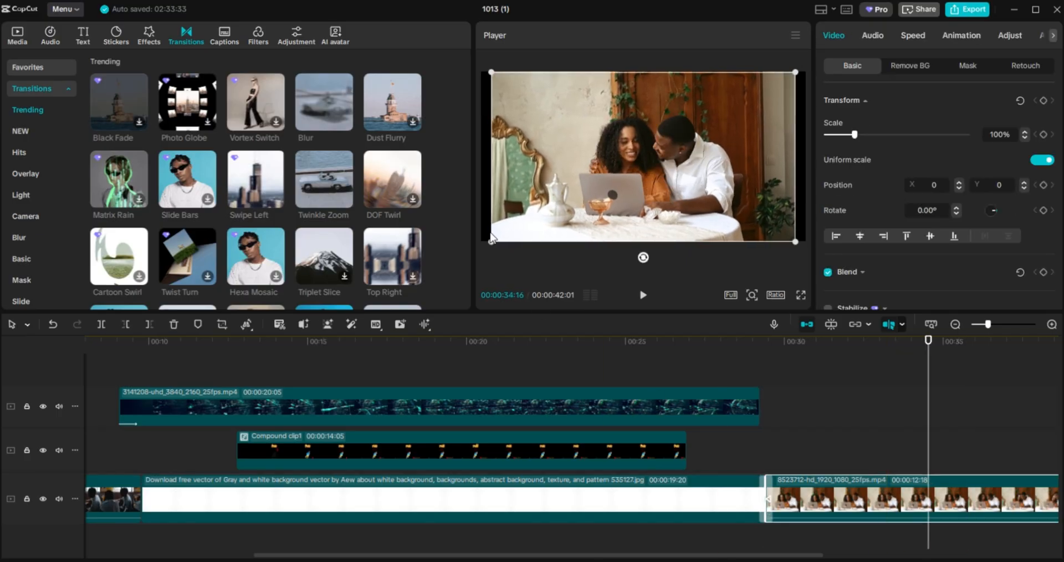
{"action": "left_click_drag", "start_coordinate": [492, 243], "coordinate": [456, 255]}
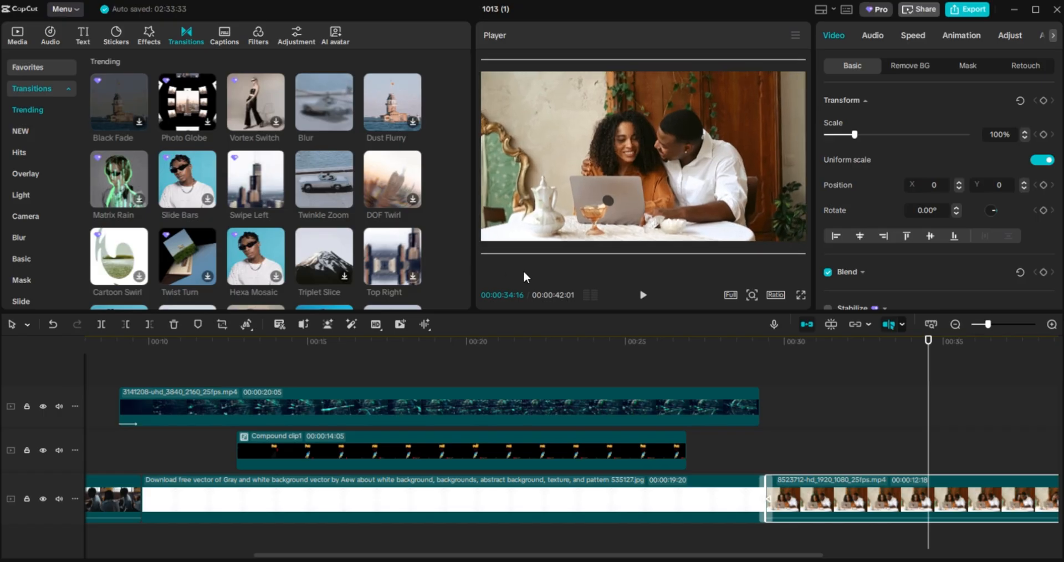
{"action": "left_click", "coordinate": [819, 414]}
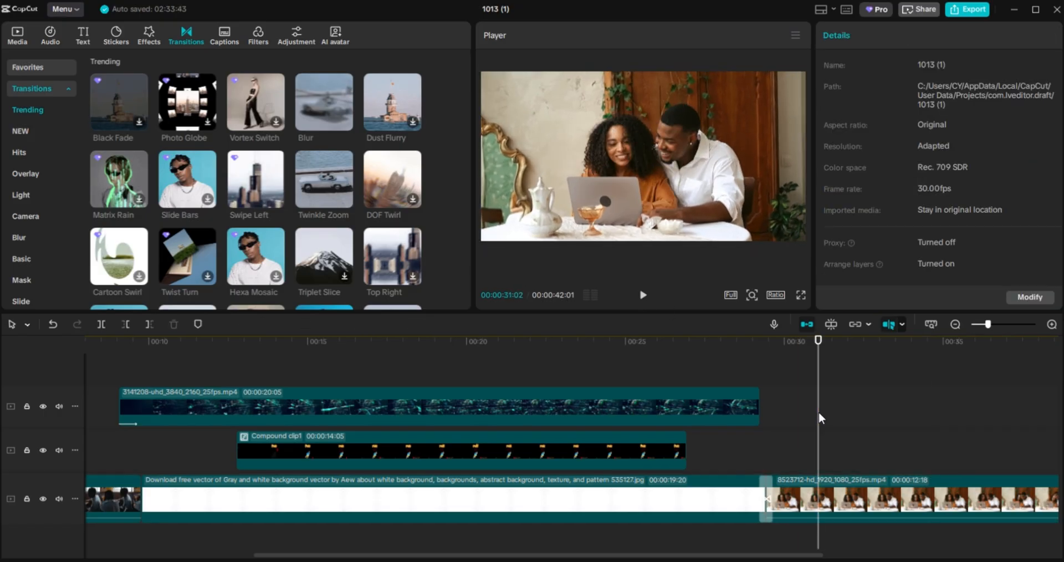
Move the playhead to 00:00:30:14 and bring up the Title text templates.
{"action": "left_click_drag", "start_coordinate": [819, 416], "coordinate": [800, 416]}
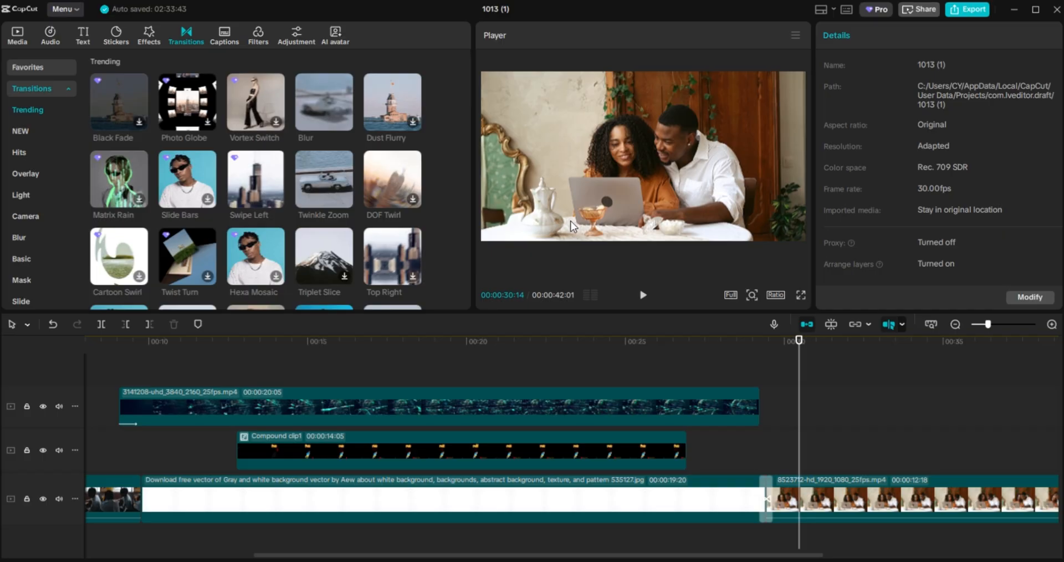
{"action": "left_click", "coordinate": [80, 35]}
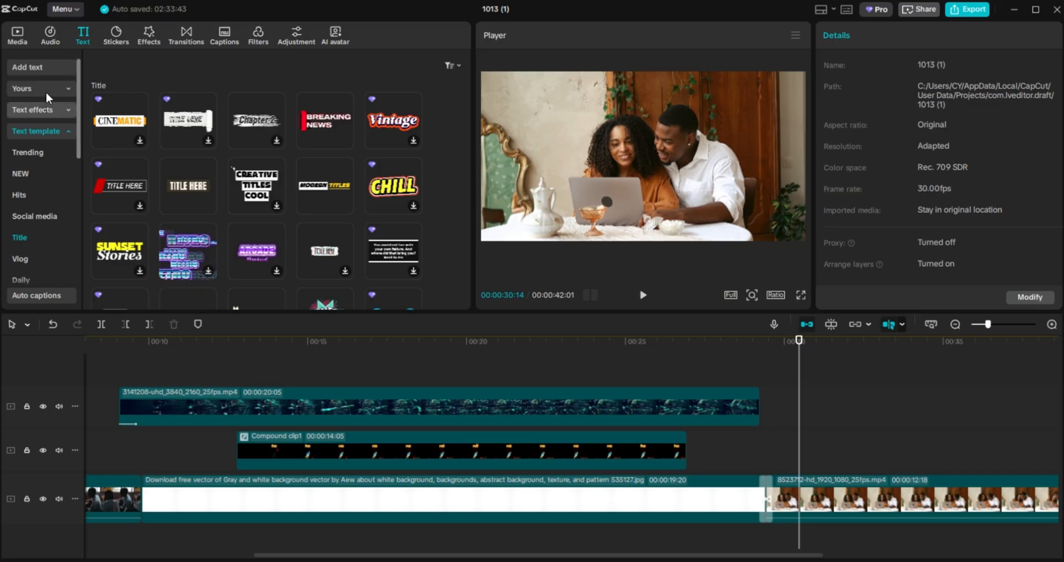
Add a Default text clip on a new top track over the couple video, ending around 00:40.
{"action": "left_click", "coordinate": [31, 68]}
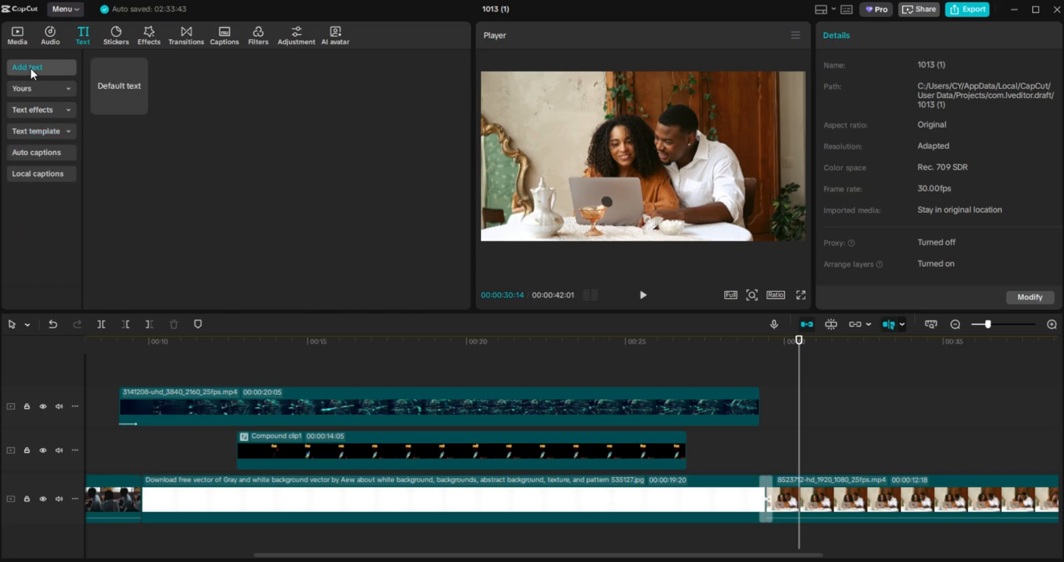
{"action": "mouse_move", "coordinate": [139, 99]}
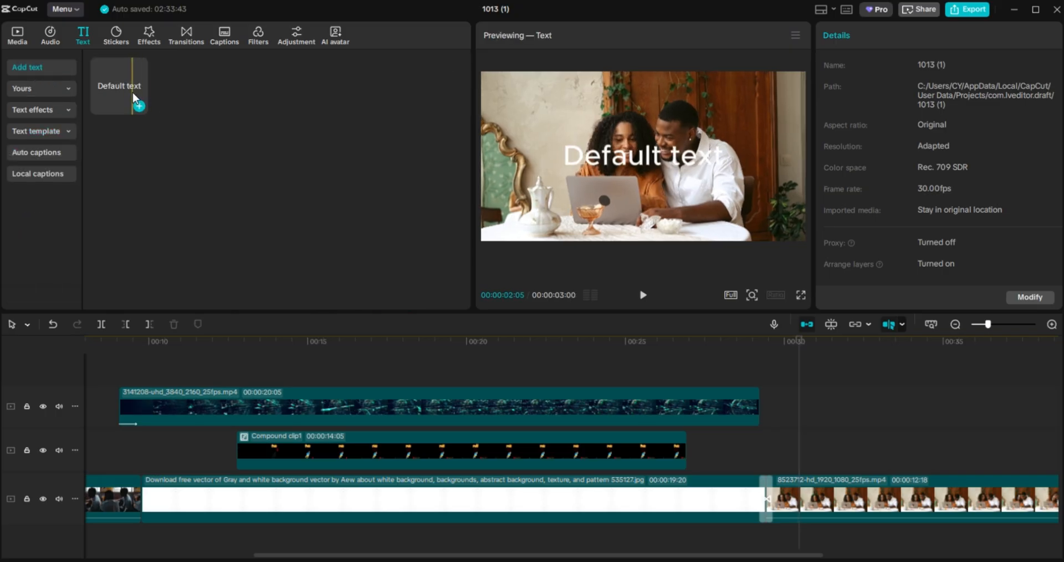
{"action": "left_click", "coordinate": [135, 98]}
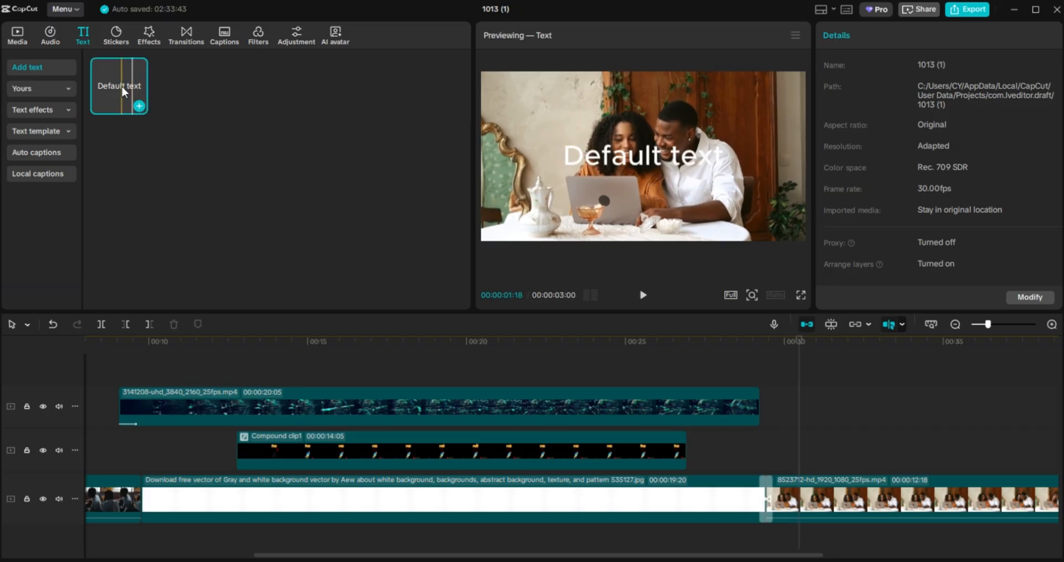
{"action": "left_click_drag", "start_coordinate": [122, 85], "coordinate": [773, 396]}
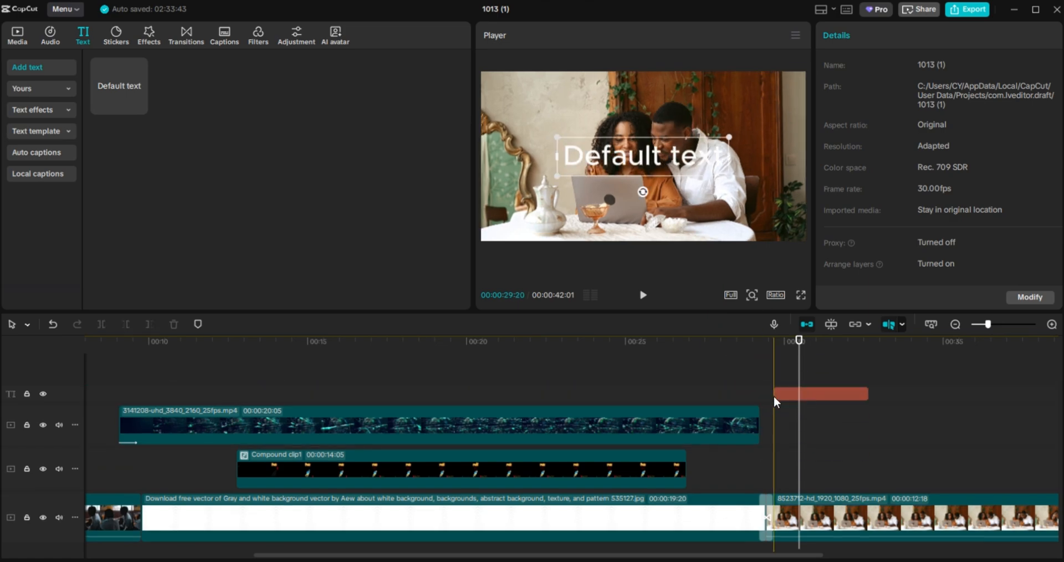
{"action": "left_click", "coordinate": [867, 393]}
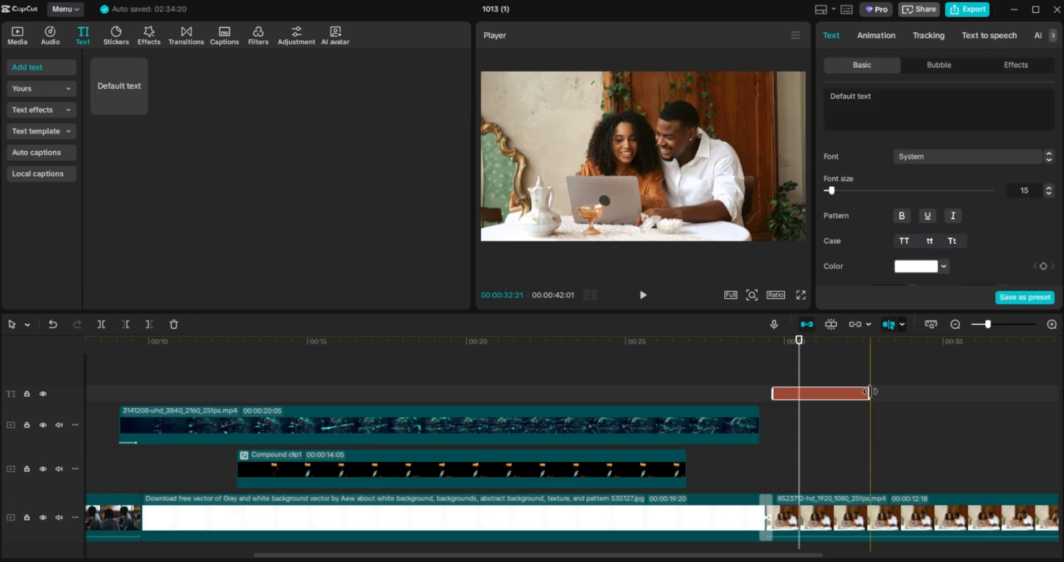
{"action": "mouse_move", "coordinate": [870, 392]}
{"action": "left_mouse_down"}
{"action": "mouse_move", "coordinate": [1038, 394]}
{"action": "mouse_move", "coordinate": [861, 394]}
{"action": "left_mouse_up"}
{"action": "left_click_drag", "start_coordinate": [750, 440], "coordinate": [673, 446]}
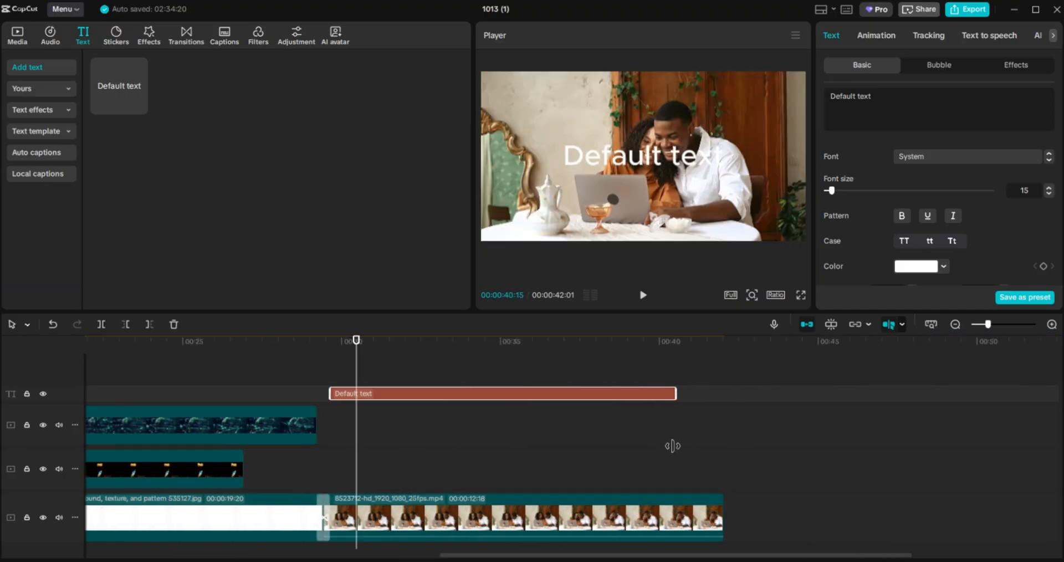
Replace the placeholder wording with a long line of random capital letters.
{"action": "left_click", "coordinate": [890, 106]}
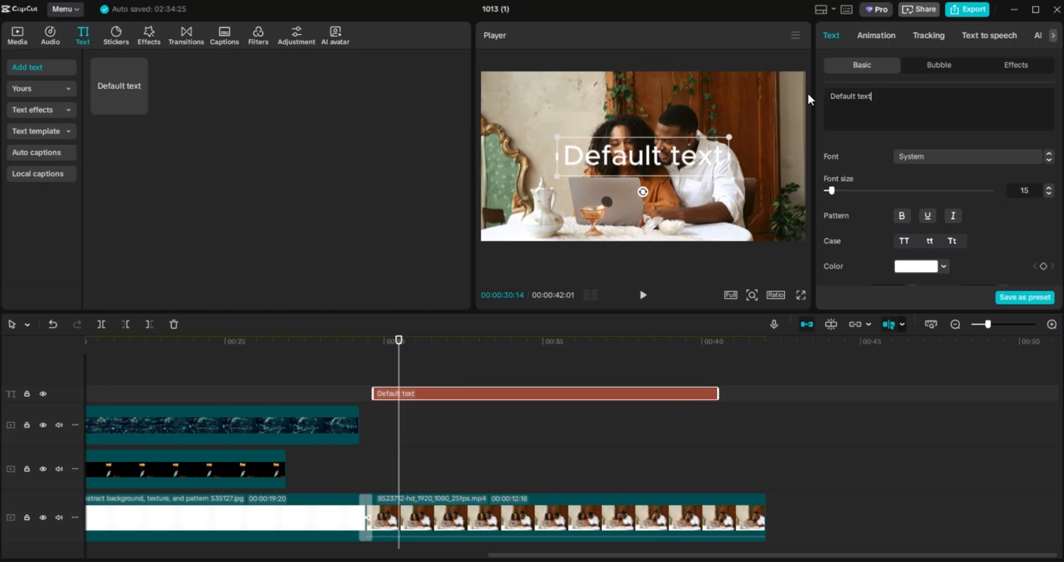
{"action": "key", "text": "ctrl+a"}
{"action": "type", "text": "AD"}
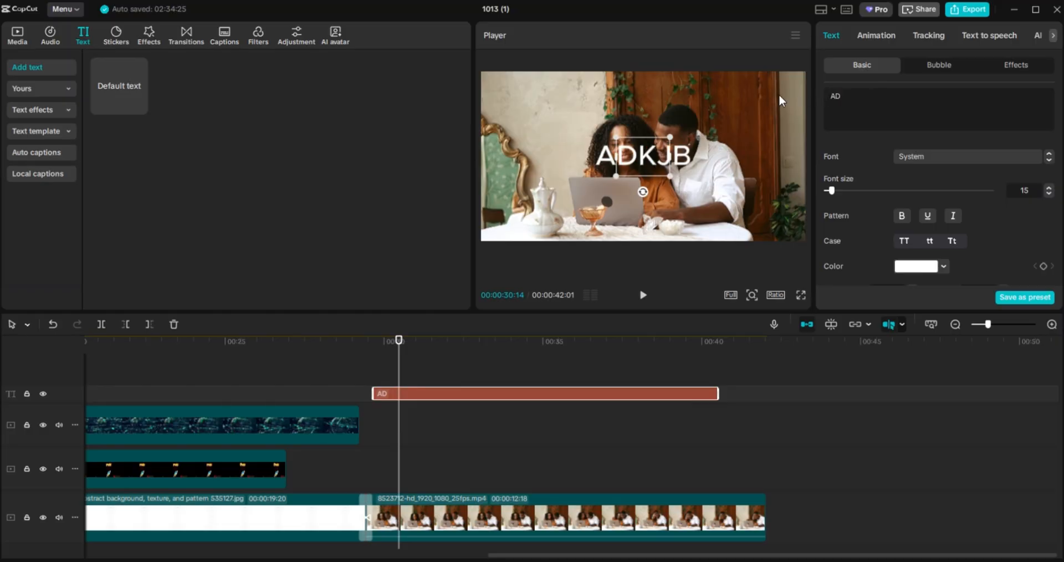
{"action": "type", "text": "KJBFJQWFJK  F"}
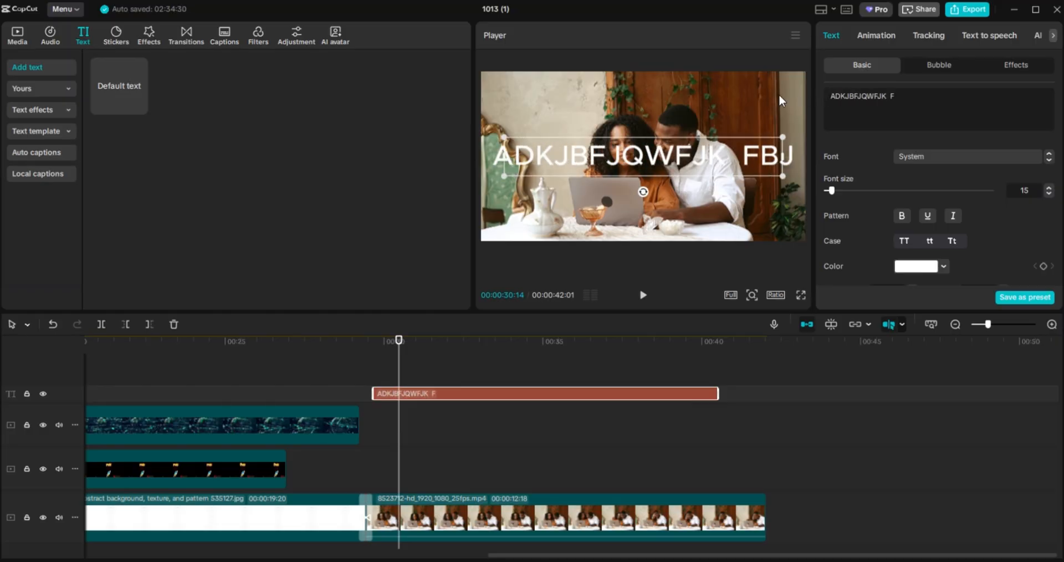
{"action": "type", "text": "BJKB FEJKRWEU"}
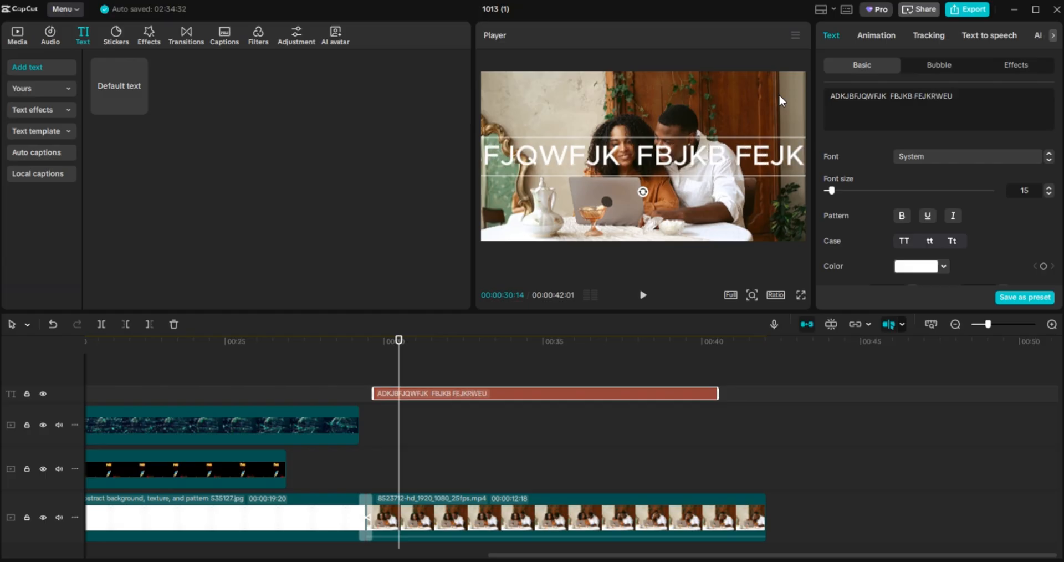
{"action": "type", "text": " EIFH OIWF  SO I"}
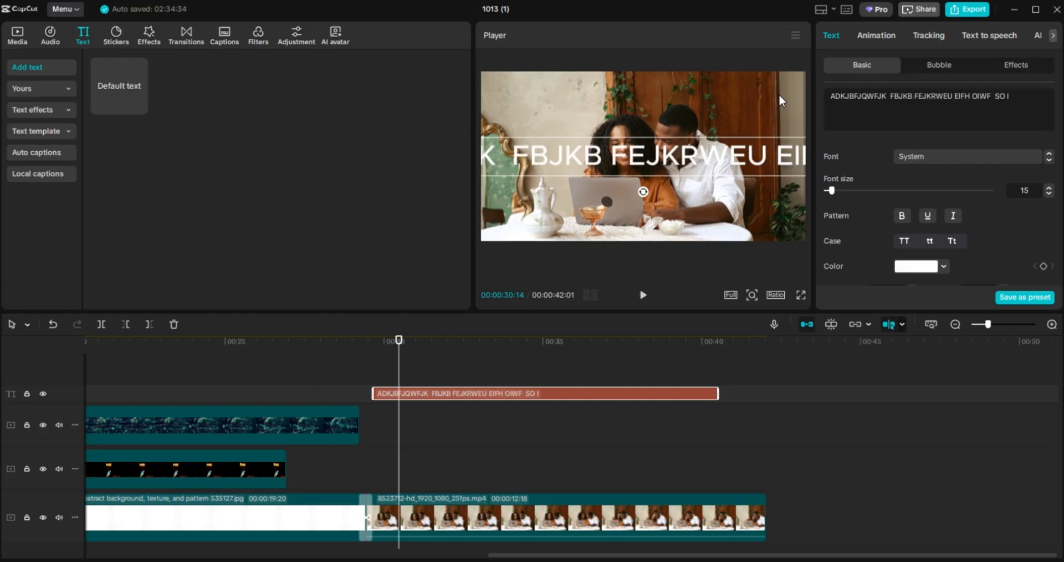
{"action": "type", "text": "H OW HODFJDBGK G  G"}
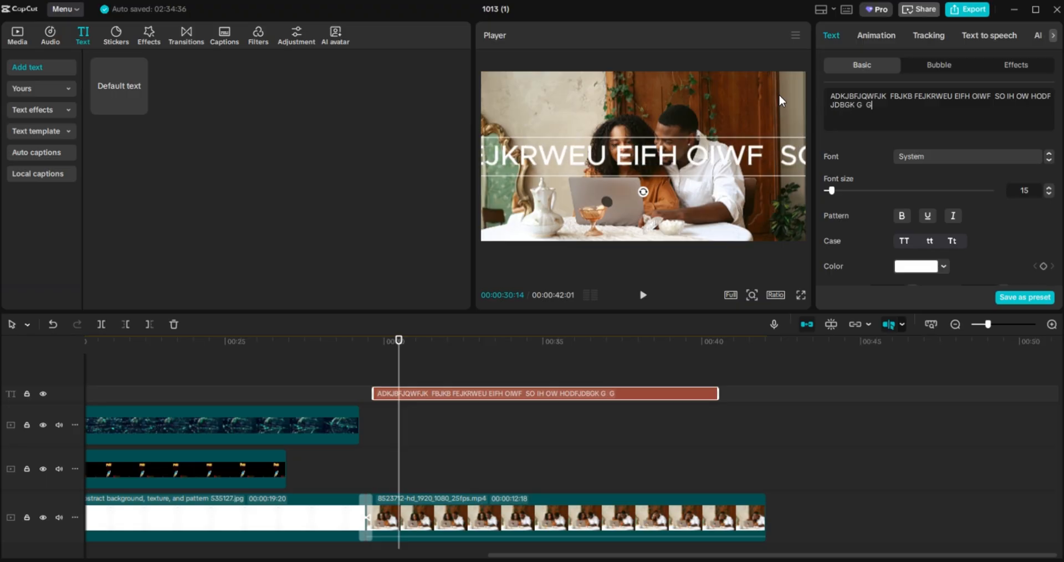
{"action": "type", "text": "L GE RGN  SU"}
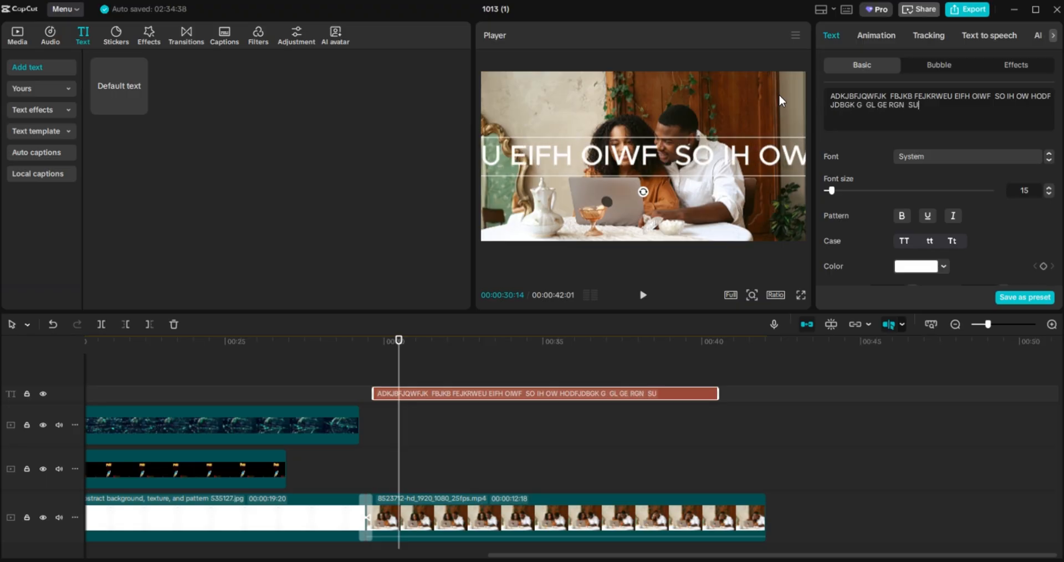
{"action": "type", "text": "FOHWOEIHW GW GOW G"}
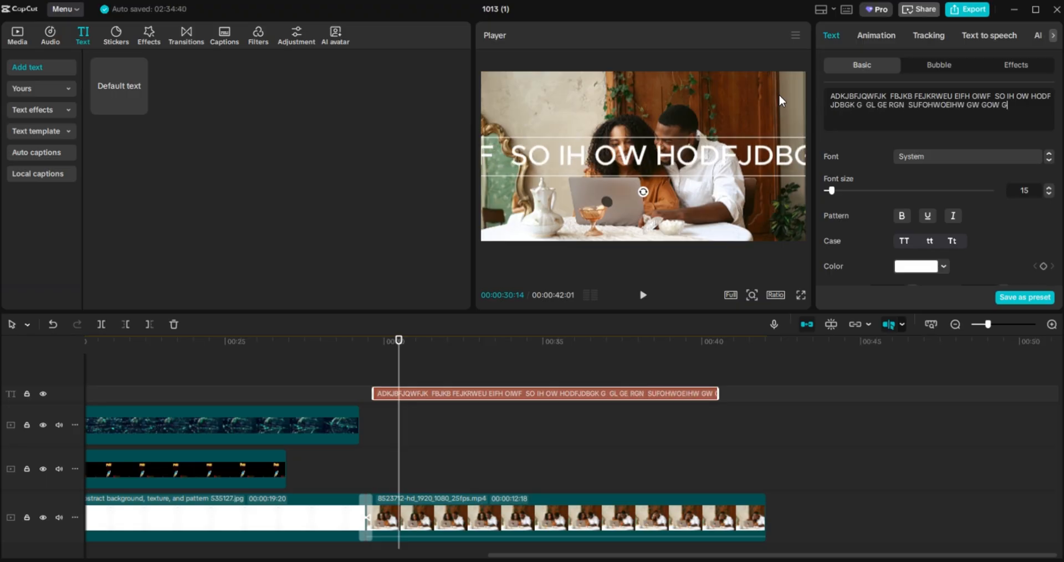
{"action": "type", "text": " GOW GNO W"}
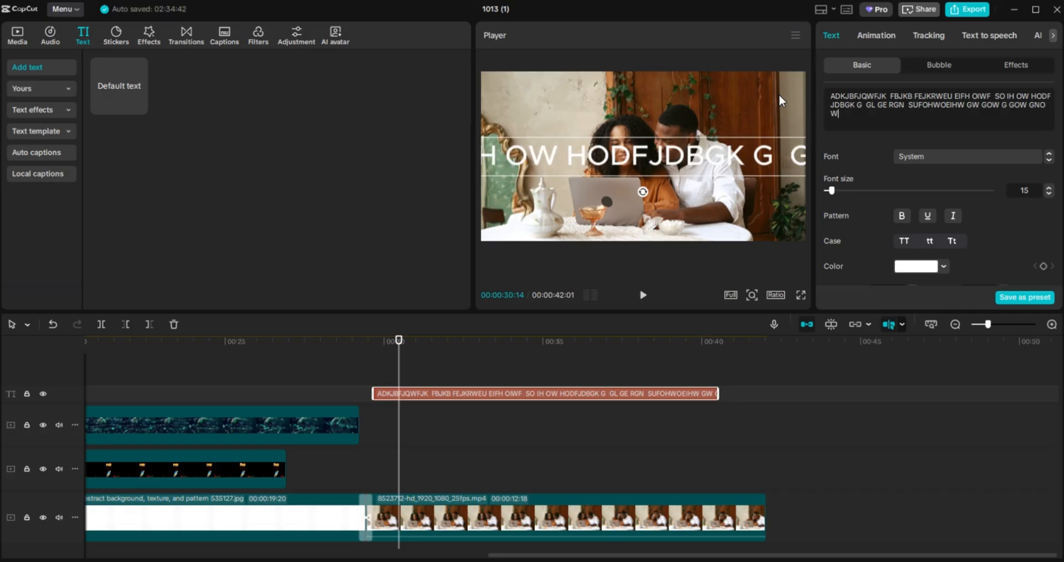
{"action": "type", "text": " WHO"}
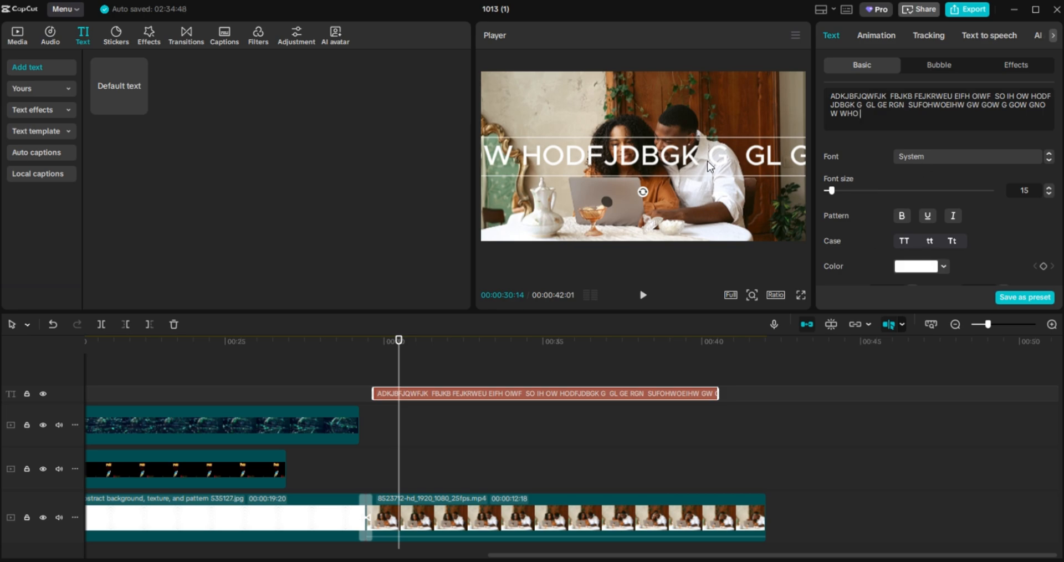
Shift the long text line right in the Player so its opening words show.
{"action": "left_click_drag", "start_coordinate": [667, 157], "coordinate": [753, 149]}
{"action": "left_click_drag", "start_coordinate": [689, 144], "coordinate": [753, 147]}
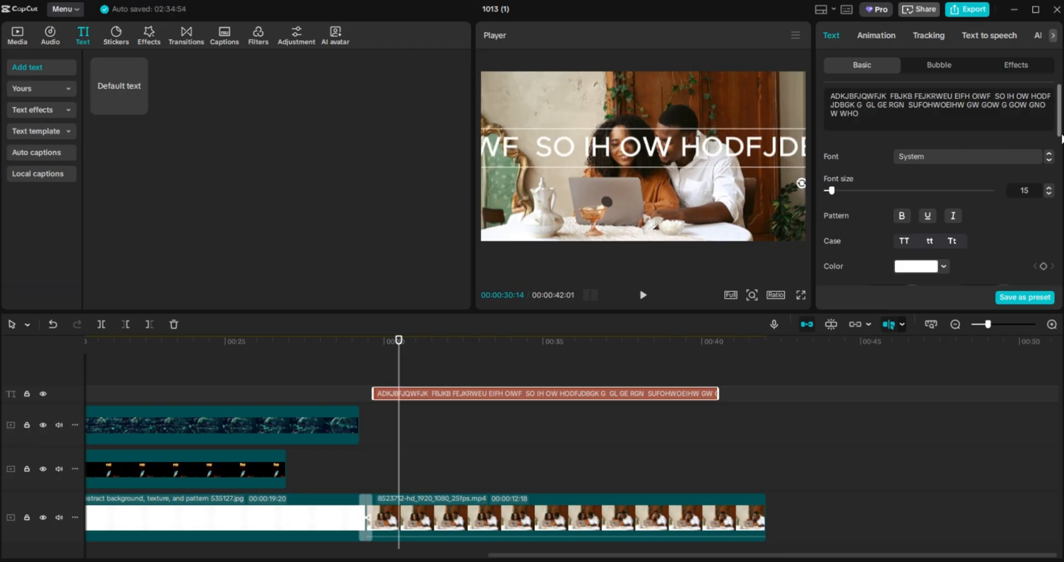
{"action": "left_click_drag", "start_coordinate": [1059, 131], "coordinate": [1059, 177]}
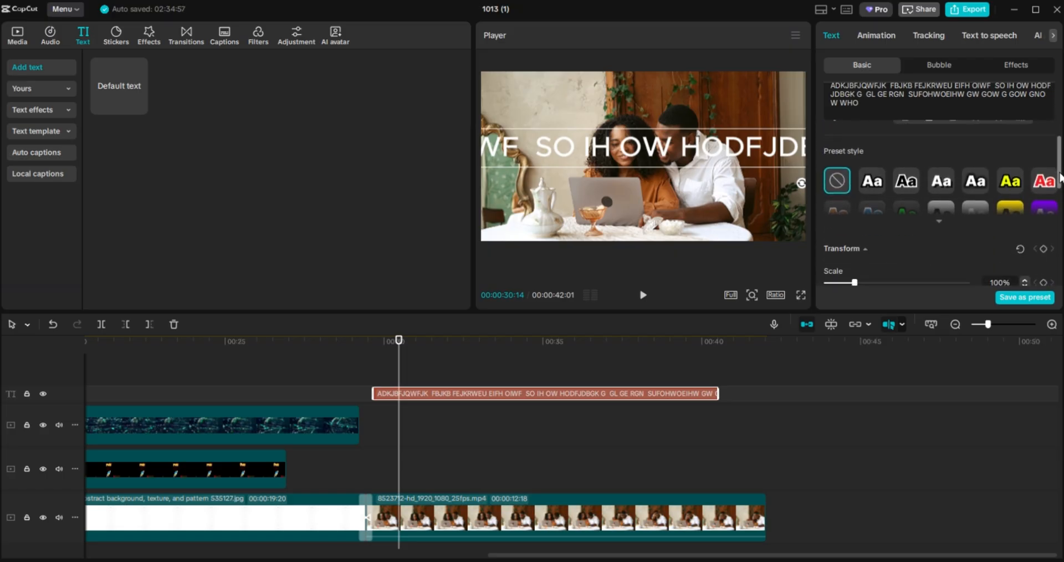
Expand the preset styles and try grey, yellow-band, white-outlined and red-outlined presets.
{"action": "left_click", "coordinate": [940, 222]}
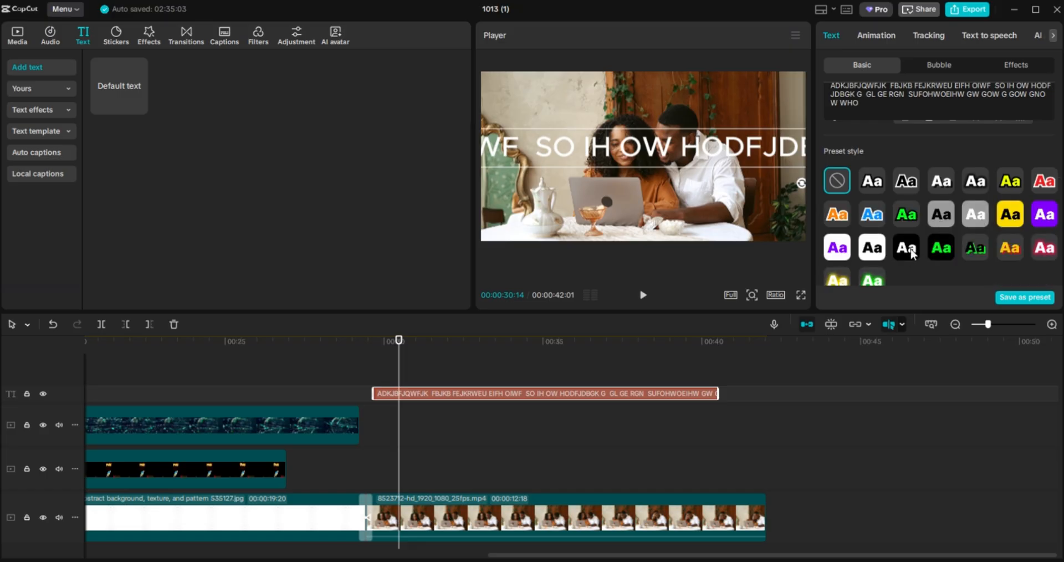
{"action": "left_click", "coordinate": [974, 212]}
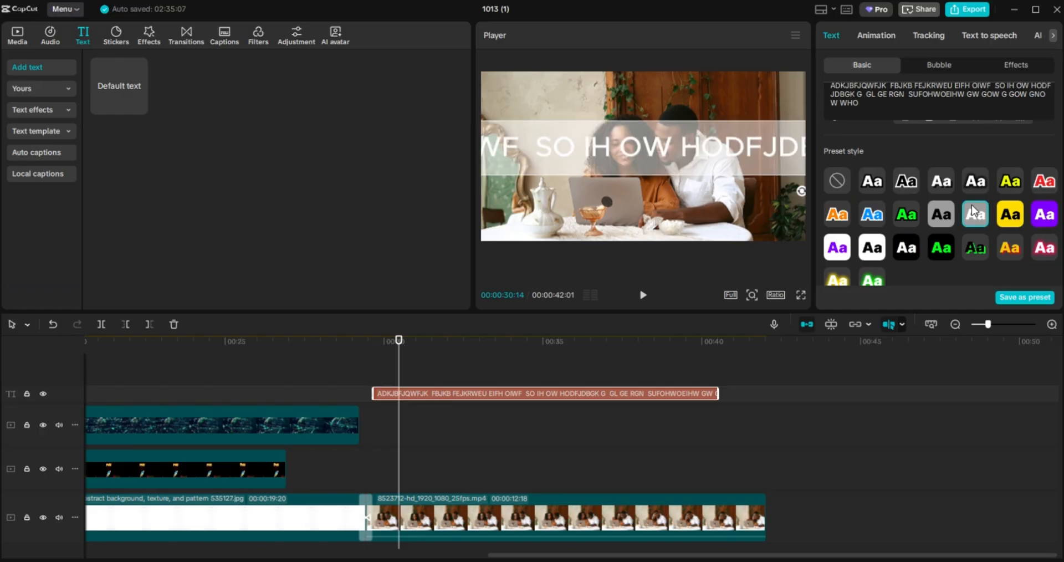
{"action": "left_click", "coordinate": [1012, 216]}
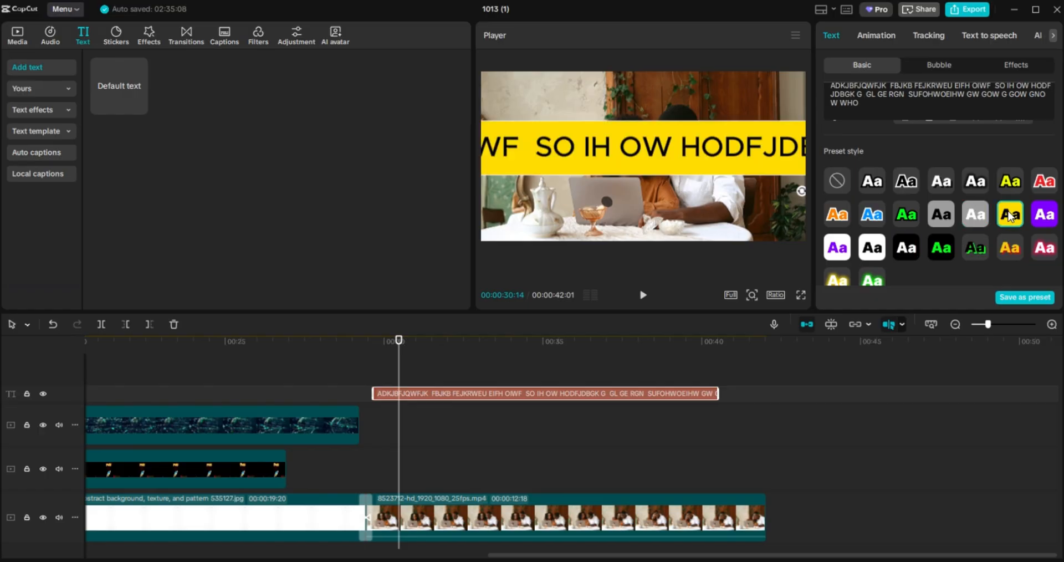
{"action": "left_click", "coordinate": [975, 186]}
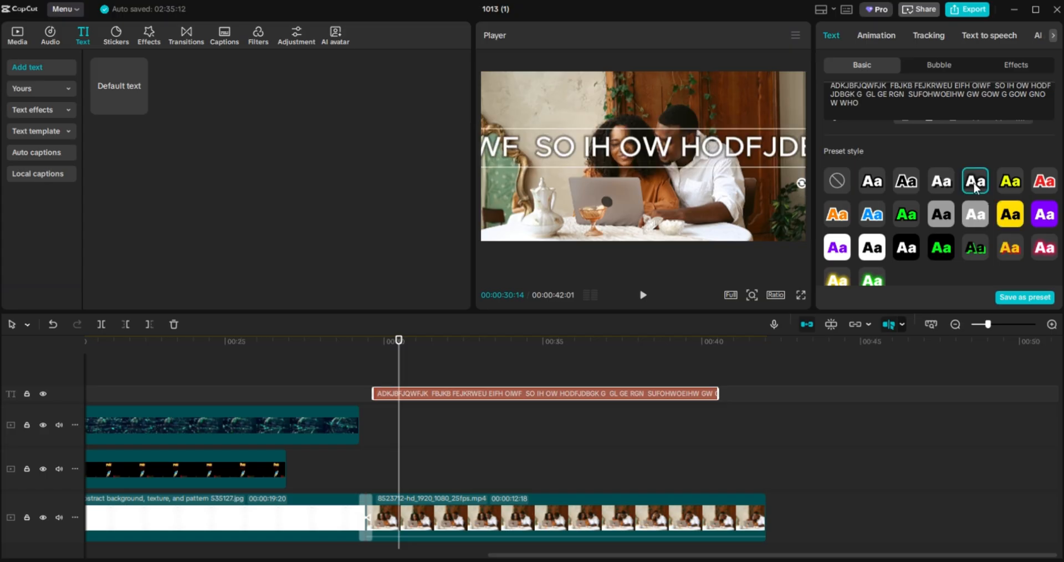
{"action": "left_click", "coordinate": [1012, 185]}
{"action": "left_click", "coordinate": [1034, 184]}
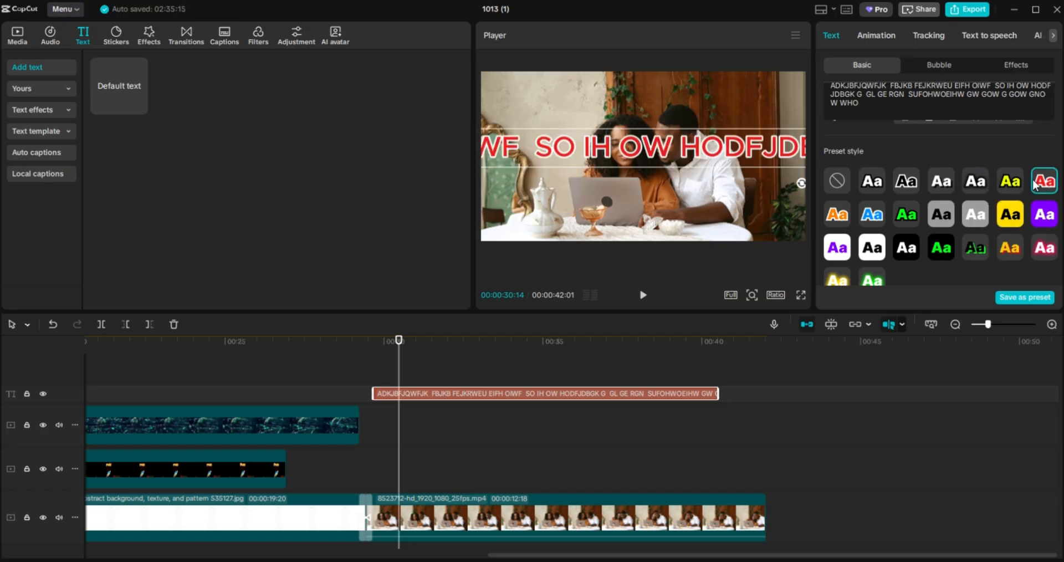
{"action": "left_click", "coordinate": [1004, 218]}
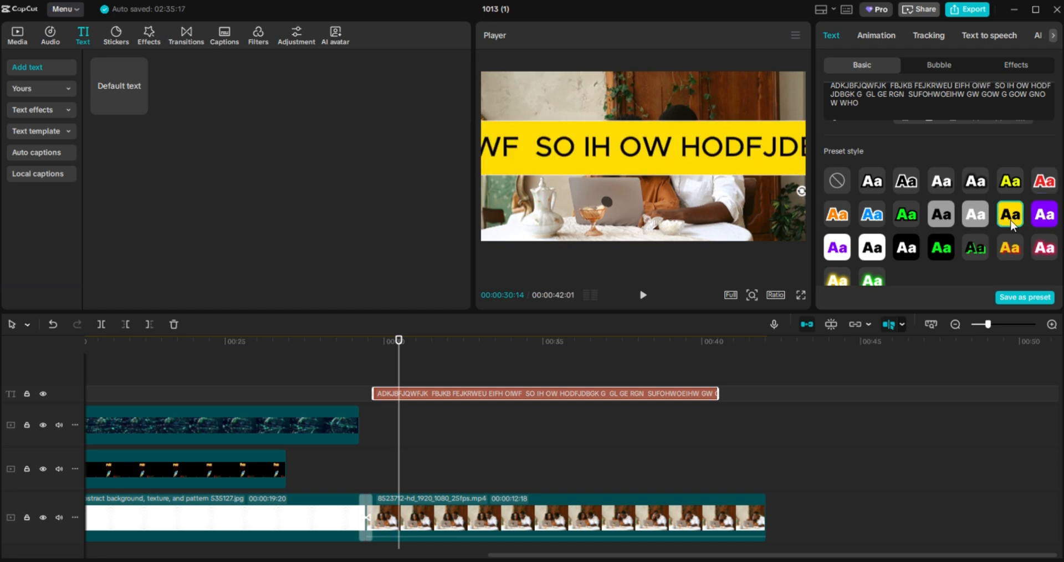
Compare more presets, settle on black text on a yellow band, and reposition the band.
{"action": "left_click", "coordinate": [973, 220]}
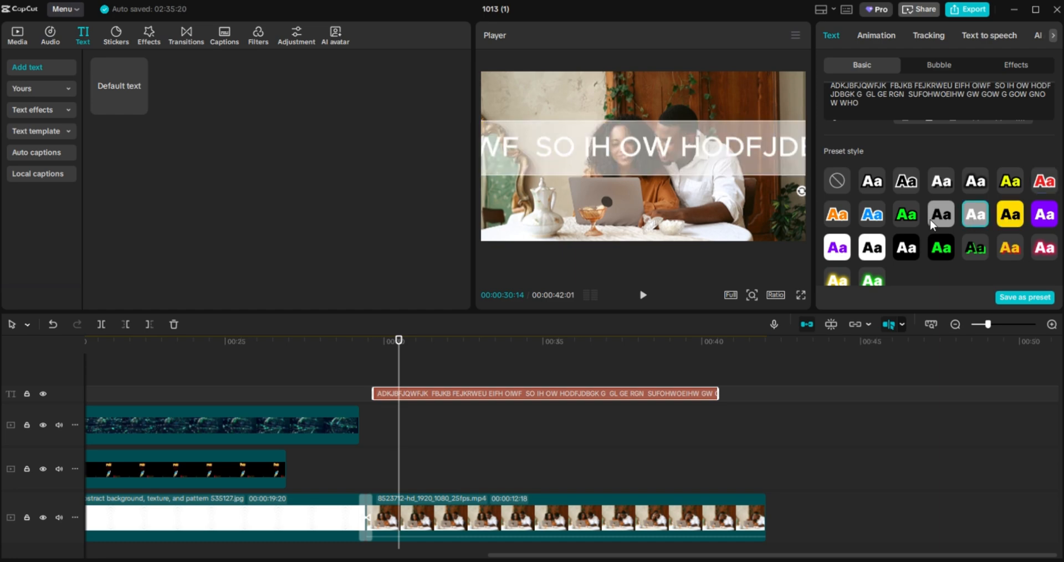
{"action": "left_click", "coordinate": [932, 223]}
{"action": "left_click", "coordinate": [1005, 219]}
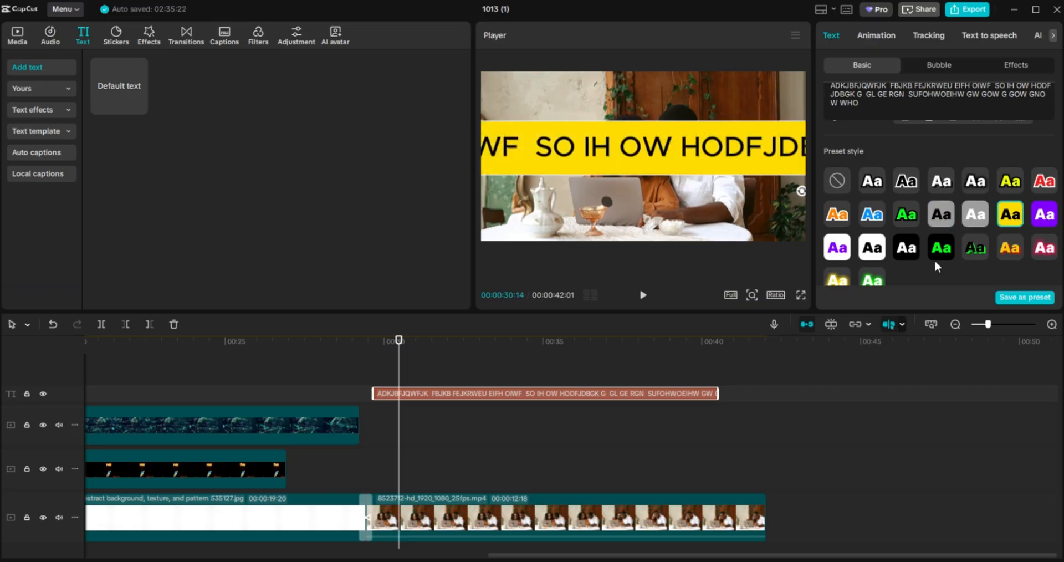
{"action": "left_click", "coordinate": [942, 252]}
{"action": "left_click", "coordinate": [915, 253]}
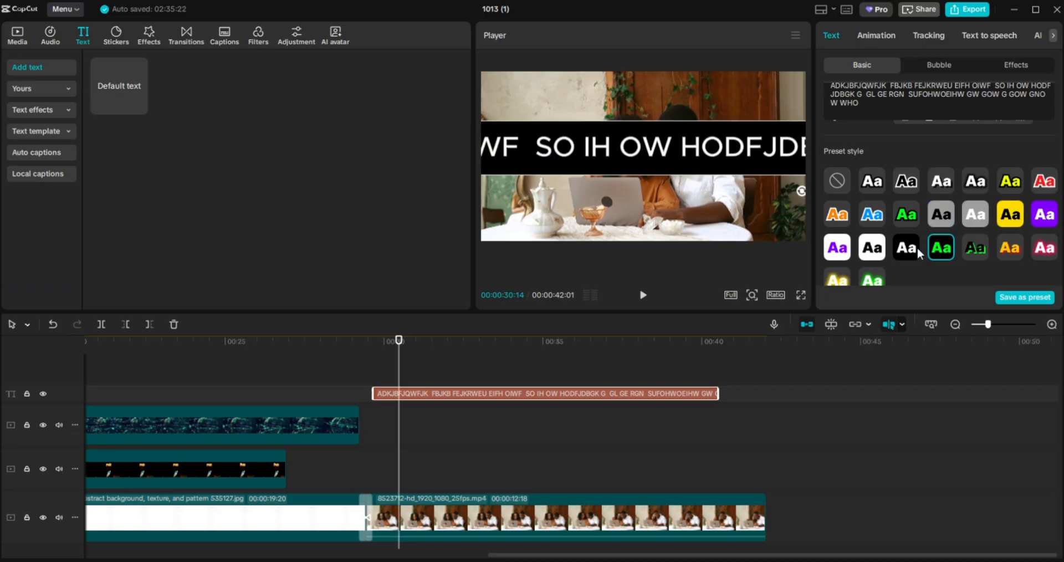
{"action": "left_click", "coordinate": [873, 249]}
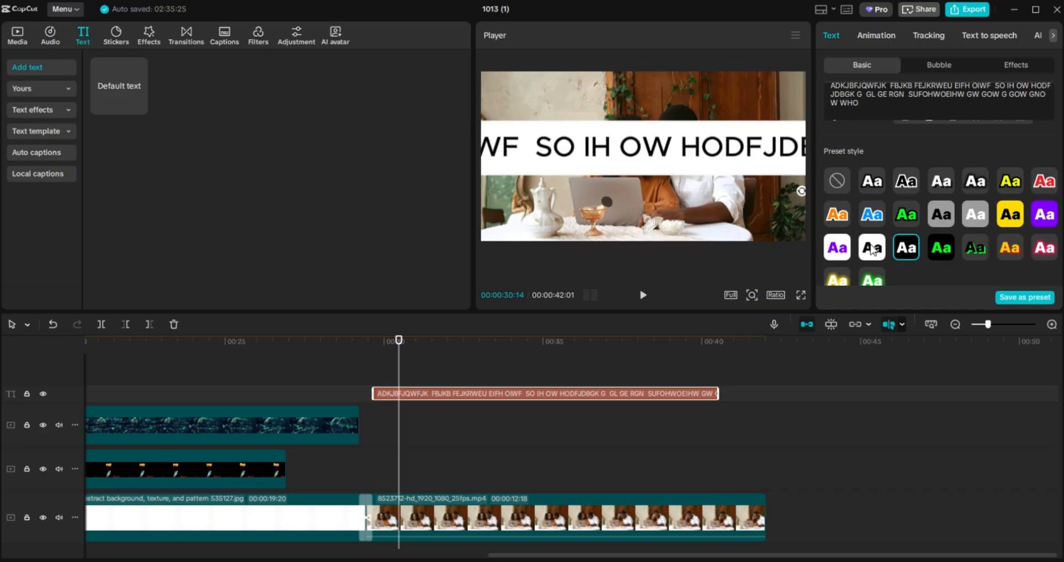
{"action": "left_click", "coordinate": [1010, 211]}
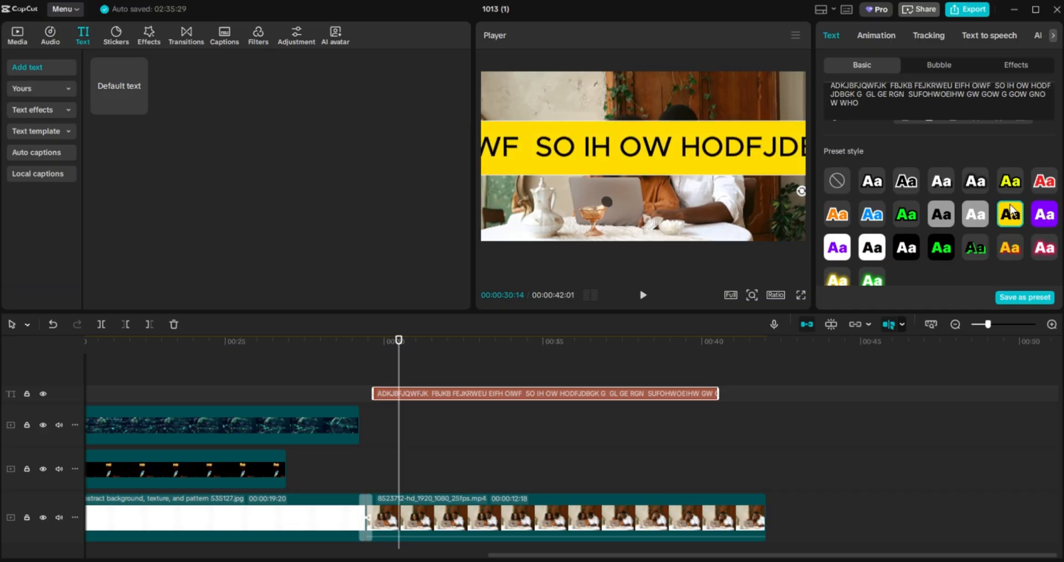
{"action": "left_click", "coordinate": [1036, 212]}
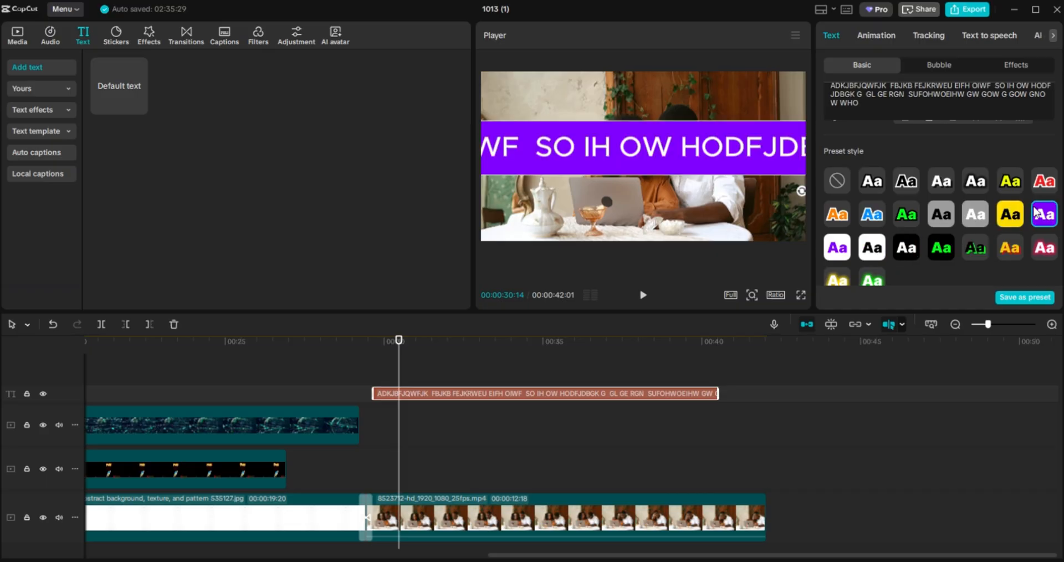
{"action": "left_click", "coordinate": [1006, 218]}
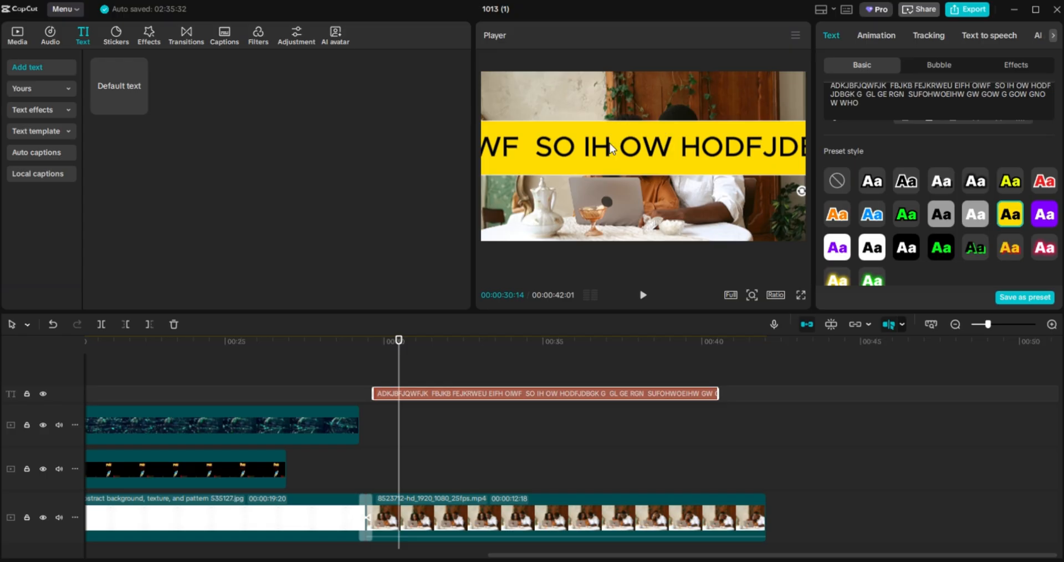
{"action": "left_click_drag", "start_coordinate": [610, 143], "coordinate": [860, 122]}
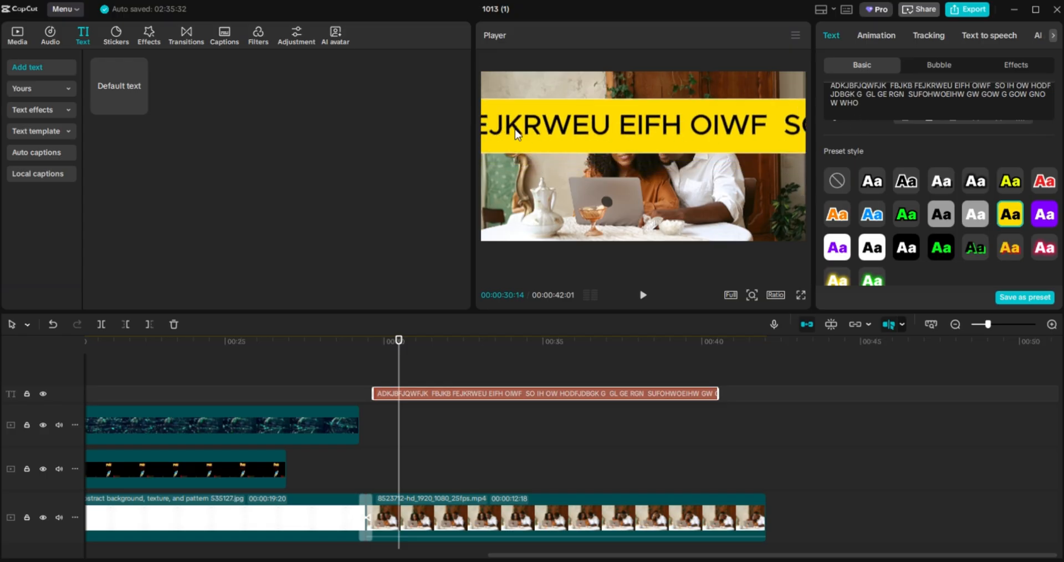
{"action": "left_click_drag", "start_coordinate": [559, 132], "coordinate": [920, 137]}
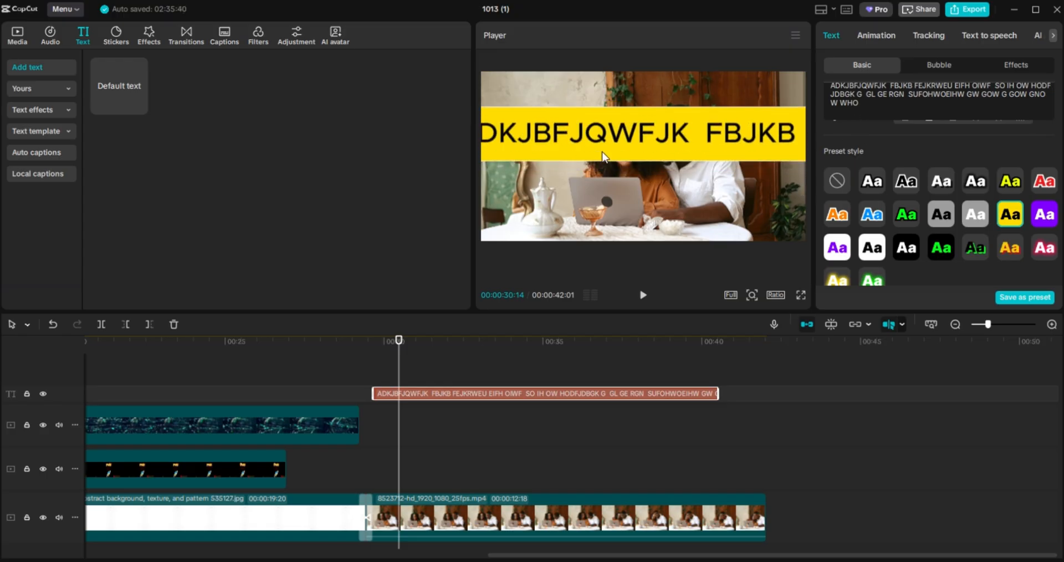
Shrink the yellow ticker, park it at the video's bottom-right edge, and show its animation presets.
{"action": "left_click_drag", "start_coordinate": [603, 157], "coordinate": [629, 198]}
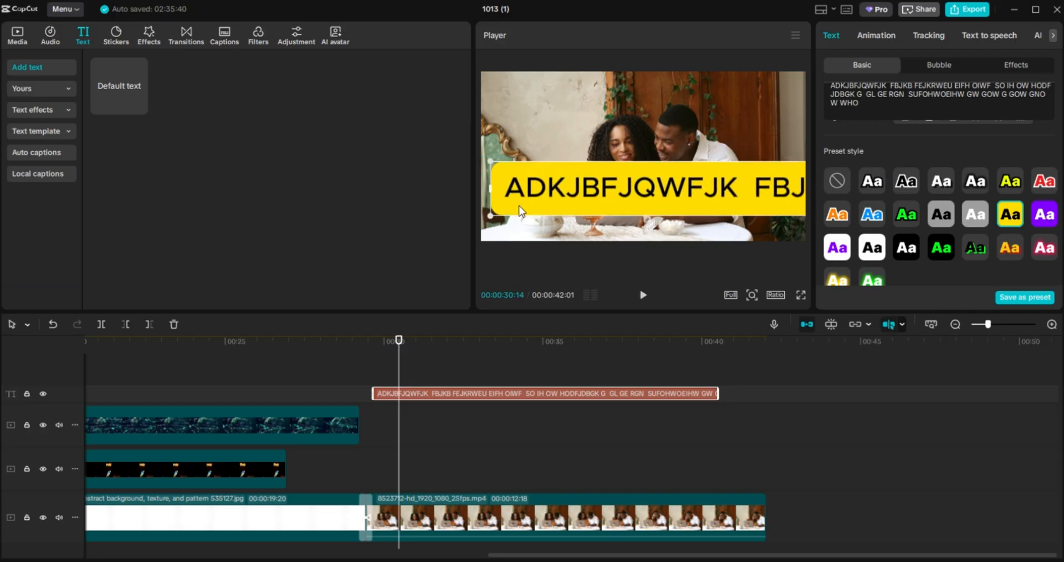
{"action": "left_click_drag", "start_coordinate": [489, 216], "coordinate": [855, 139]}
{"action": "left_click_drag", "start_coordinate": [791, 189], "coordinate": [830, 151]}
{"action": "left_click_drag", "start_coordinate": [780, 189], "coordinate": [661, 218]}
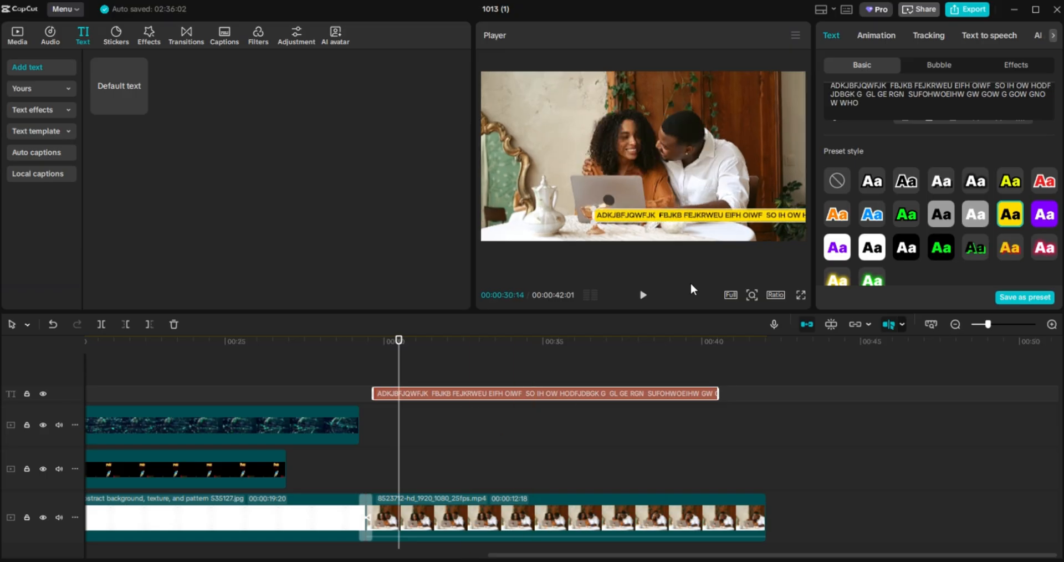
{"action": "left_click_drag", "start_coordinate": [651, 216], "coordinate": [852, 232]}
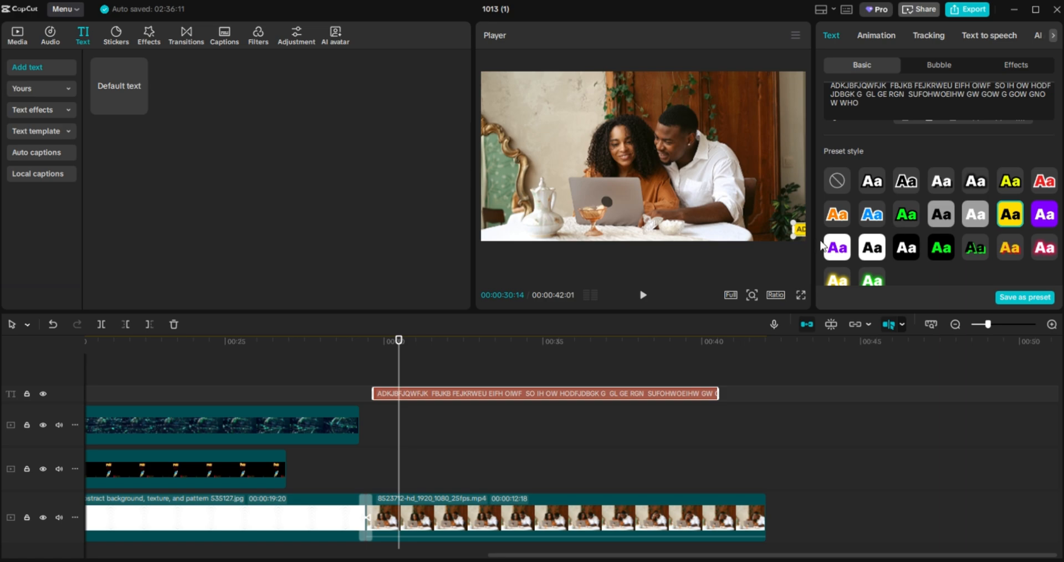
{"action": "left_click", "coordinate": [868, 37]}
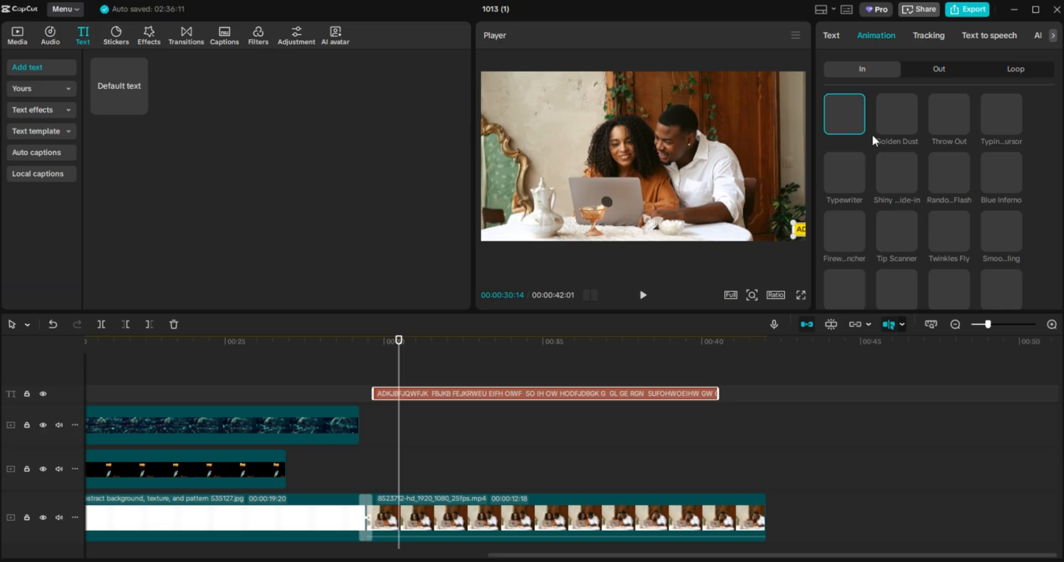
Nudge the ticker past the right edge and start its text clip slightly later, near 30 seconds.
{"action": "left_click", "coordinate": [832, 35]}
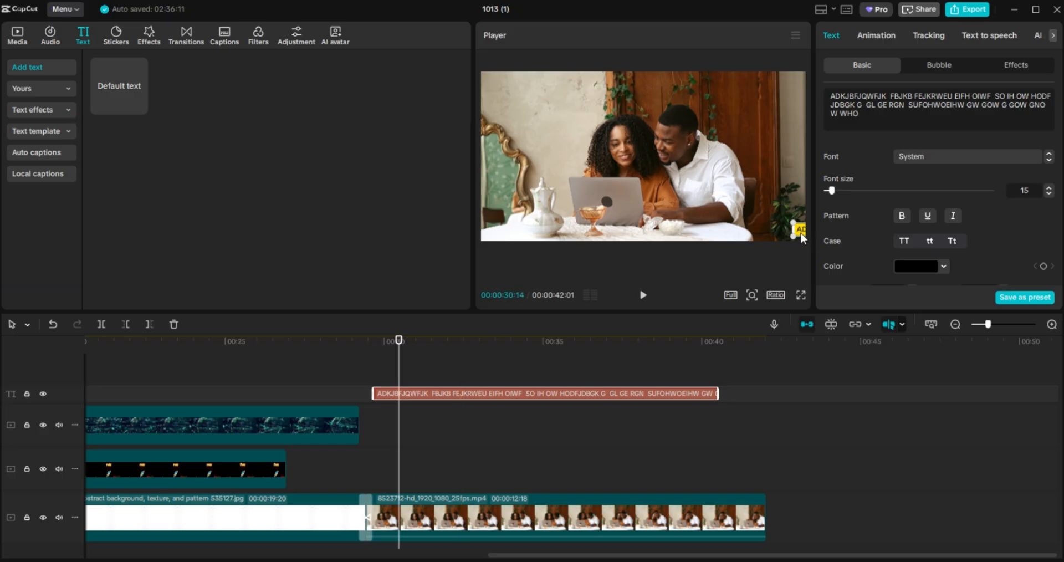
{"action": "left_click_drag", "start_coordinate": [801, 233], "coordinate": [807, 232]}
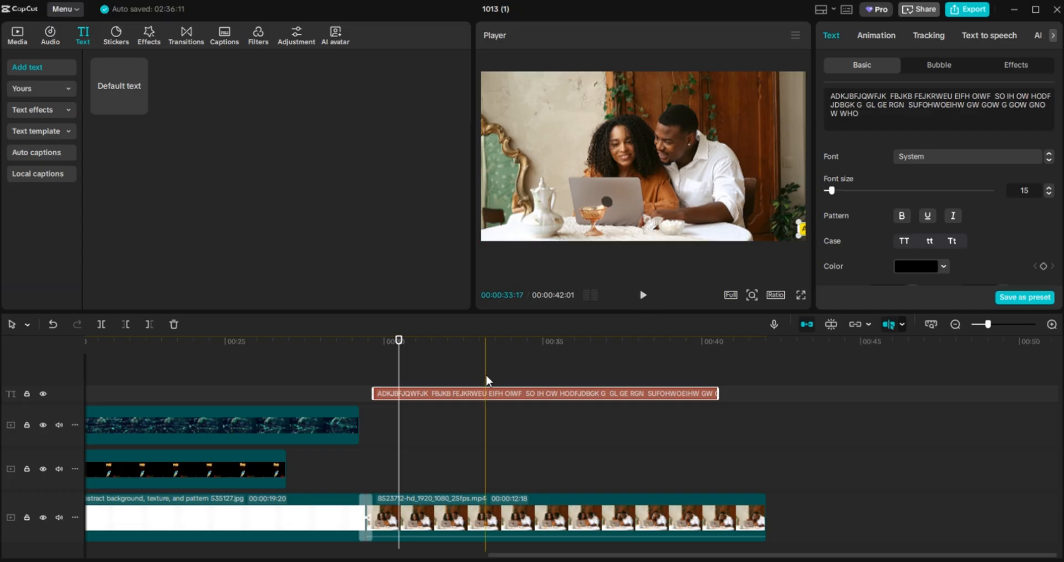
{"action": "left_click_drag", "start_coordinate": [397, 379], "coordinate": [344, 373]}
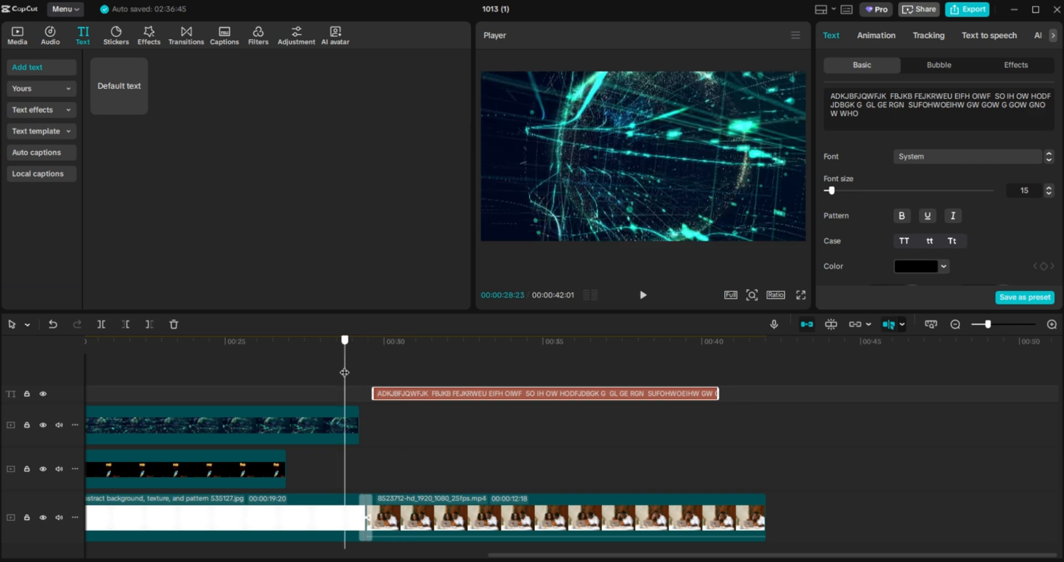
{"action": "left_click_drag", "start_coordinate": [465, 399], "coordinate": [484, 403]}
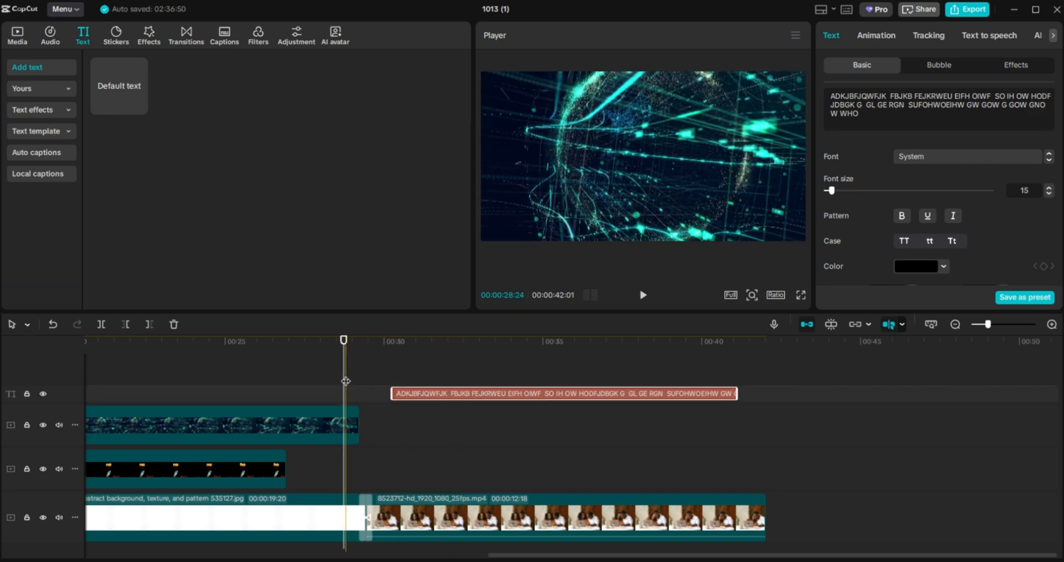
{"action": "left_click_drag", "start_coordinate": [345, 380], "coordinate": [392, 383]}
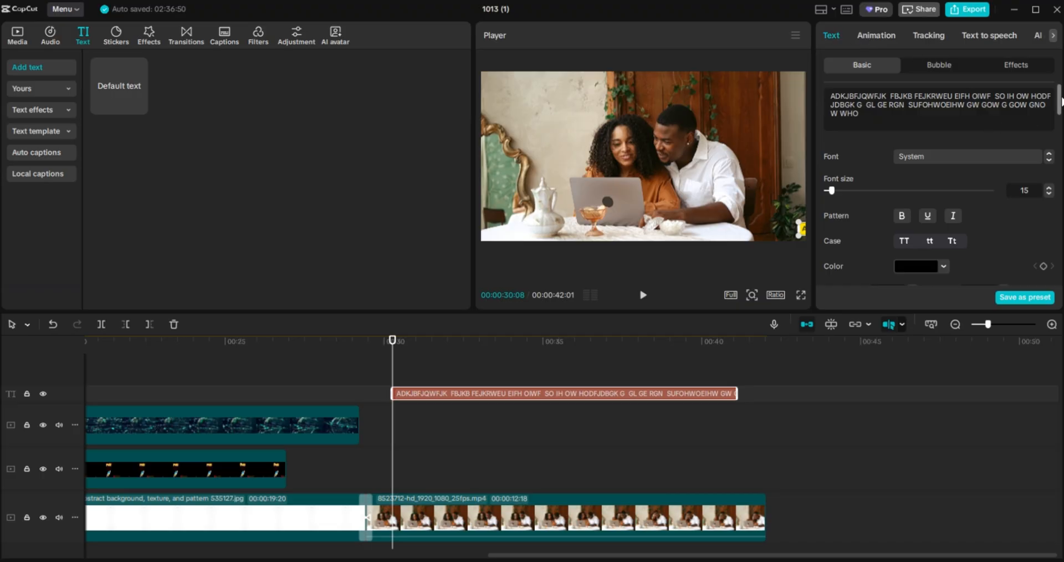
Add a starting Transform keyframe holding the ticker at X 4673, Y -862, 25% scale.
{"action": "scroll", "coordinate": [1061, 99], "scroll_direction": "down", "scroll_amount": 4}
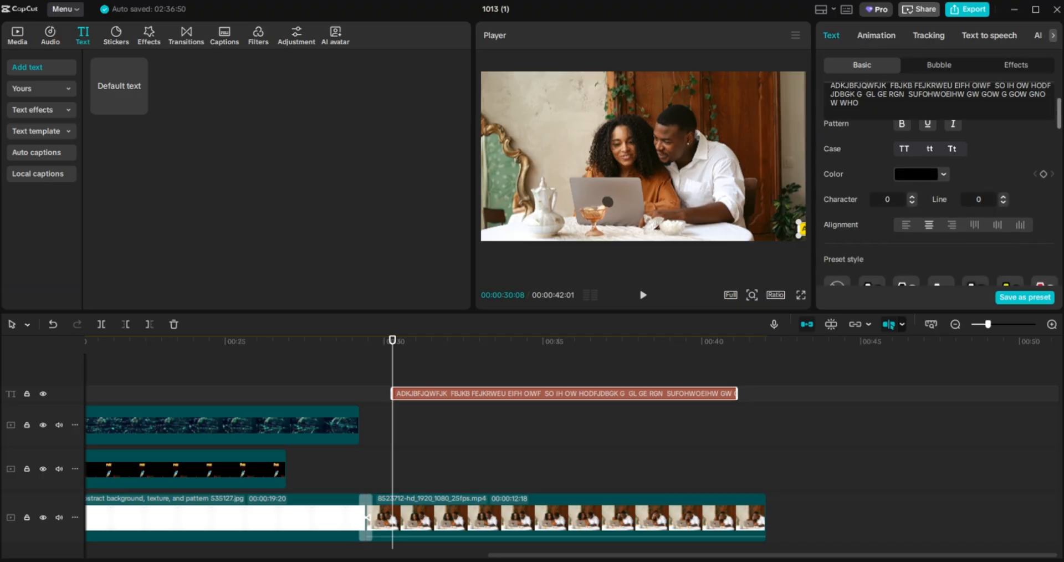
{"action": "scroll", "coordinate": [943, 183], "scroll_direction": "down", "scroll_amount": 6}
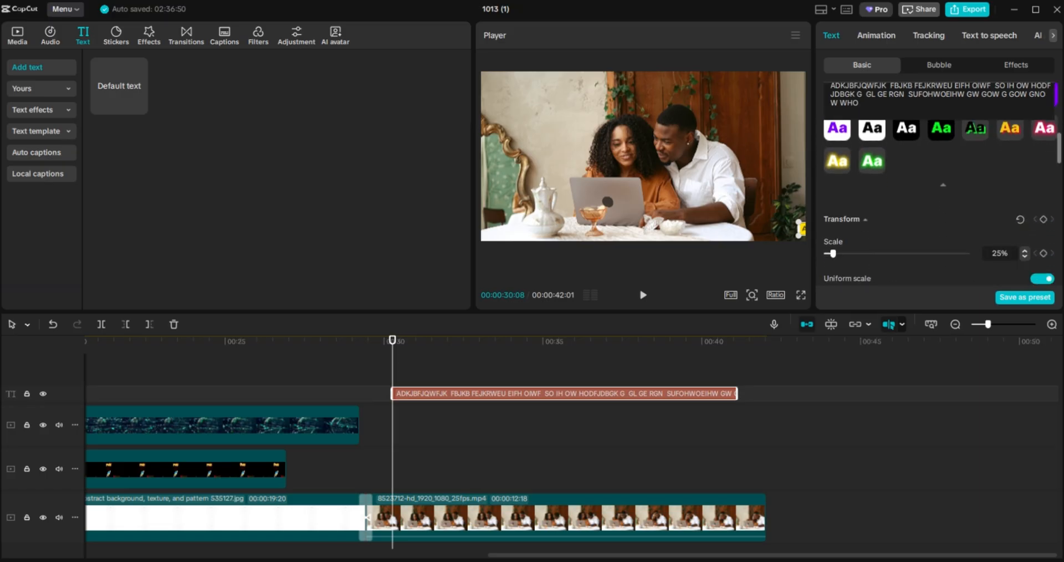
{"action": "scroll", "coordinate": [887, 166], "scroll_direction": "down", "scroll_amount": 1}
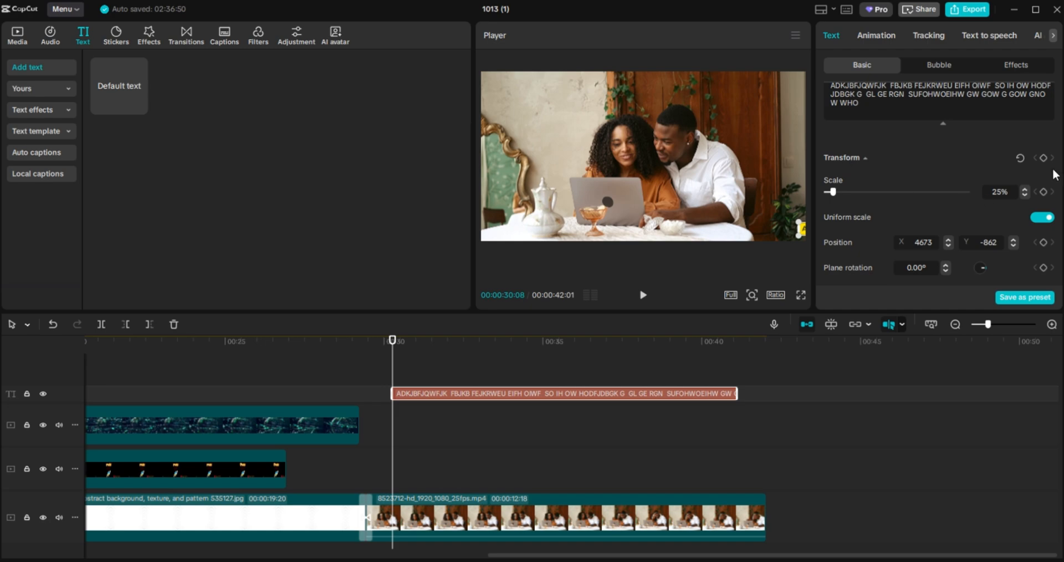
{"action": "left_click_drag", "start_coordinate": [1060, 154], "coordinate": [1059, 102]}
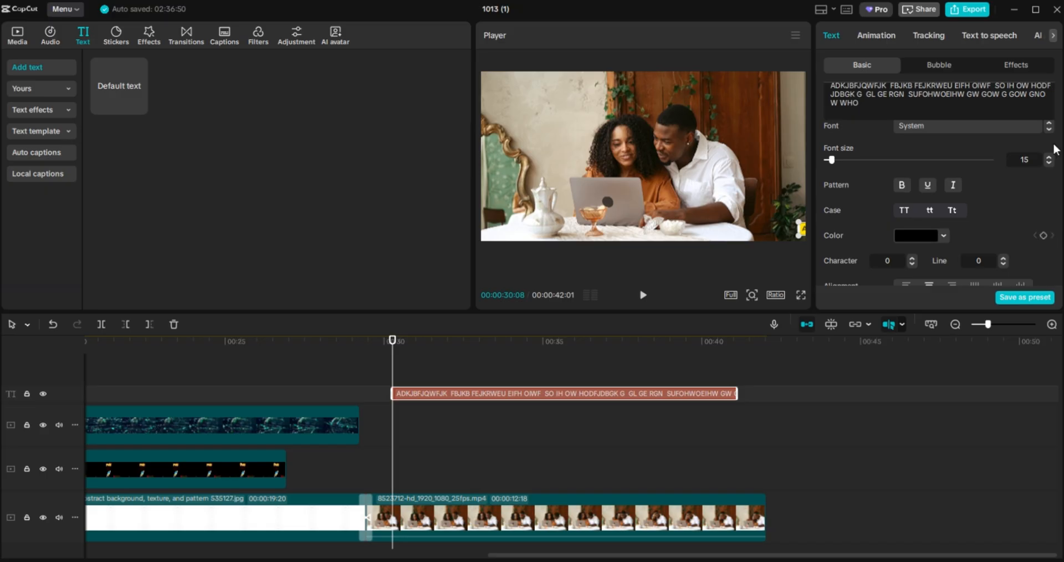
{"action": "left_click_drag", "start_coordinate": [1059, 103], "coordinate": [1051, 155]}
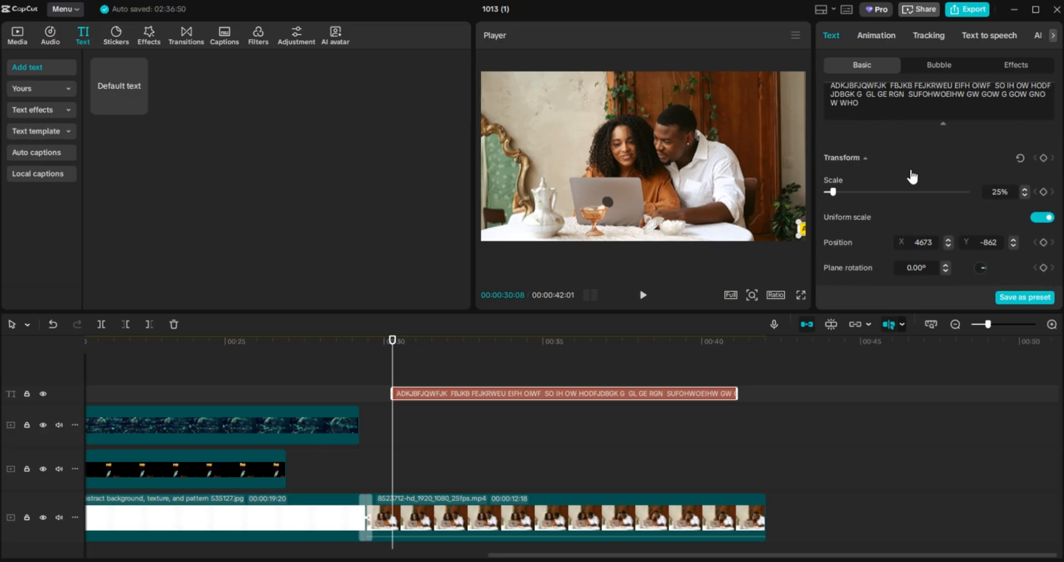
{"action": "left_click", "coordinate": [1044, 158]}
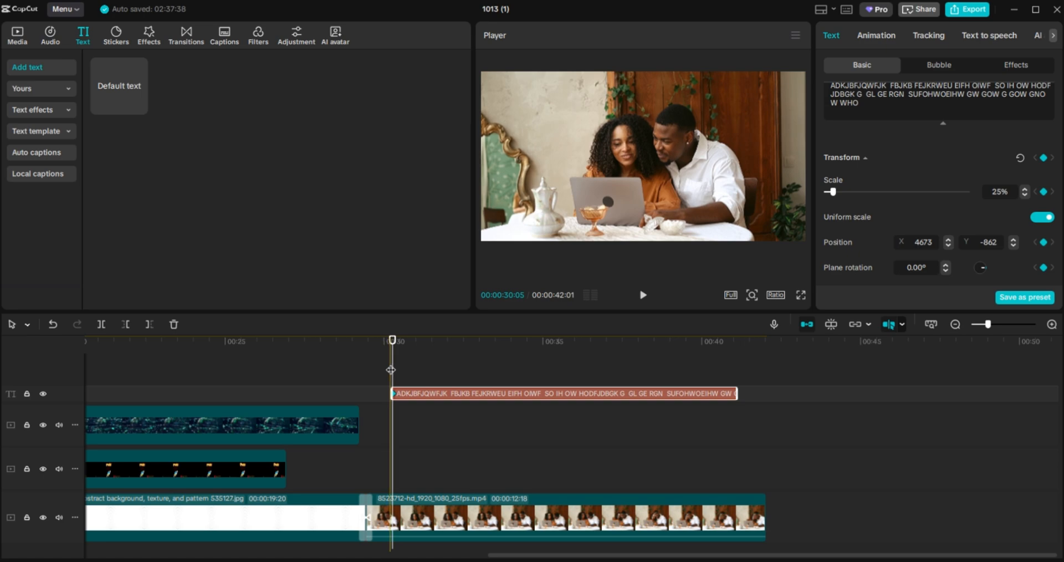
At about 00:40:13, drag the ticker past the video's left edge to X -4757, Y -886.
{"action": "left_click_drag", "start_coordinate": [530, 343], "coordinate": [703, 353]}
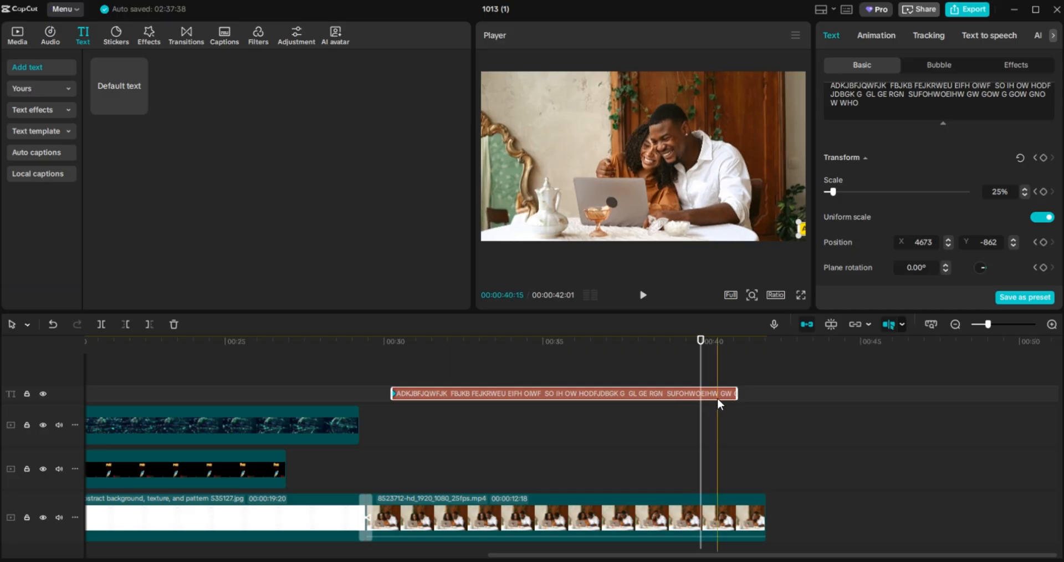
{"action": "left_click", "coordinate": [715, 350]}
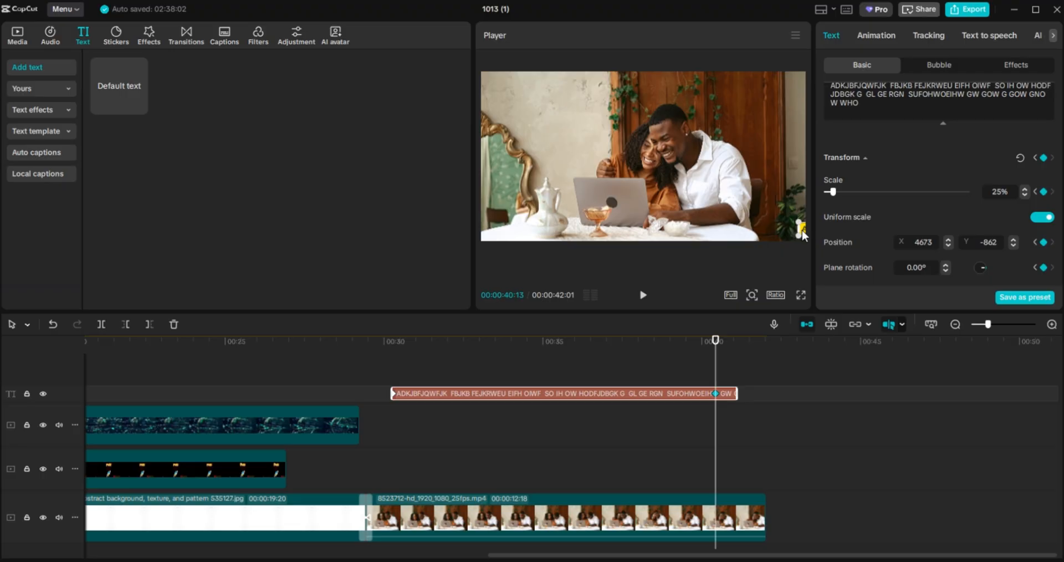
{"action": "left_click_drag", "start_coordinate": [801, 233], "coordinate": [774, 235]}
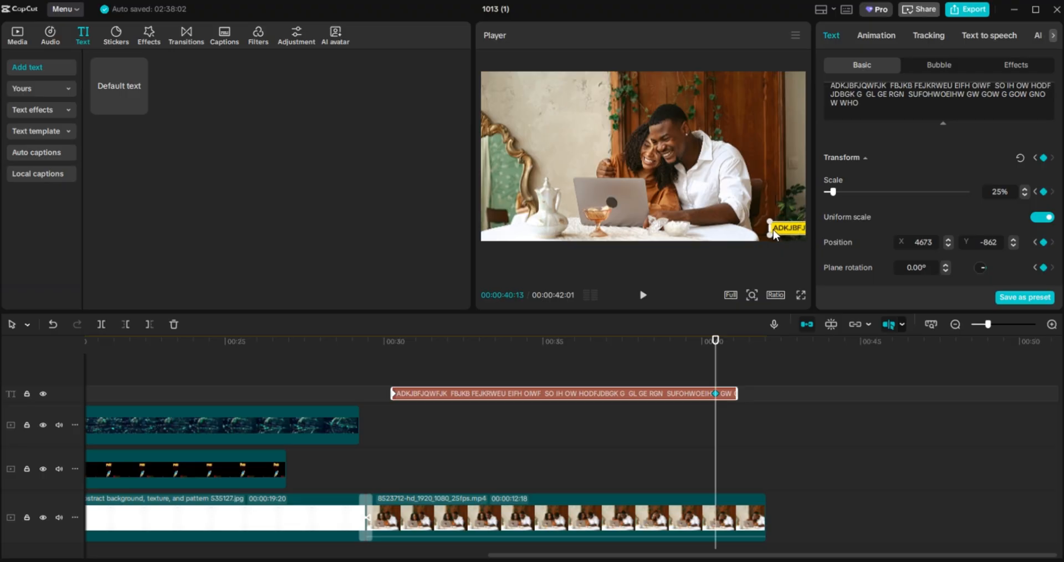
{"action": "left_click", "coordinate": [715, 394]}
{"action": "left_click_drag", "start_coordinate": [779, 232], "coordinate": [498, 208]}
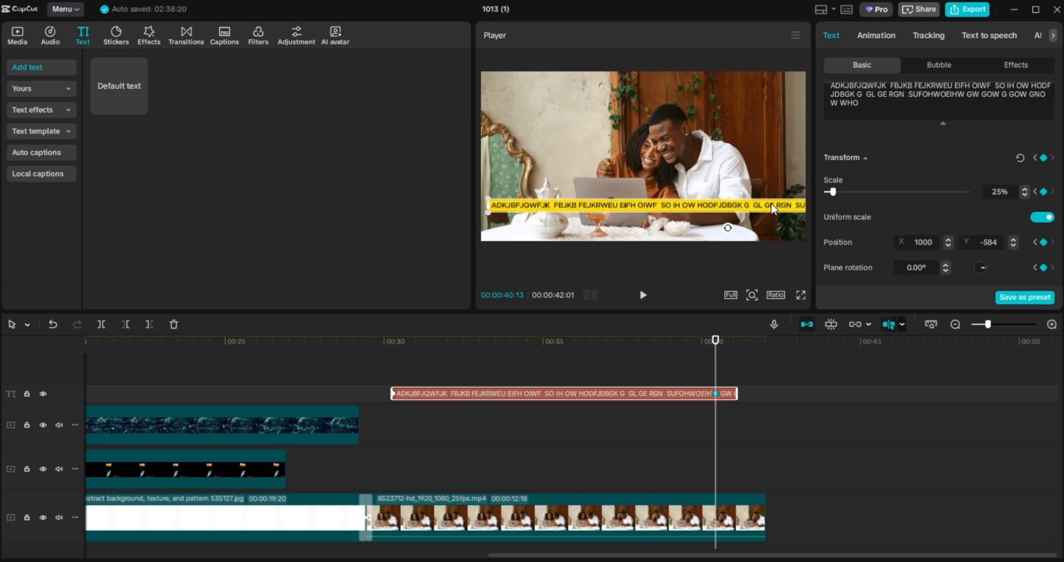
{"action": "left_click_drag", "start_coordinate": [772, 208], "coordinate": [625, 232]}
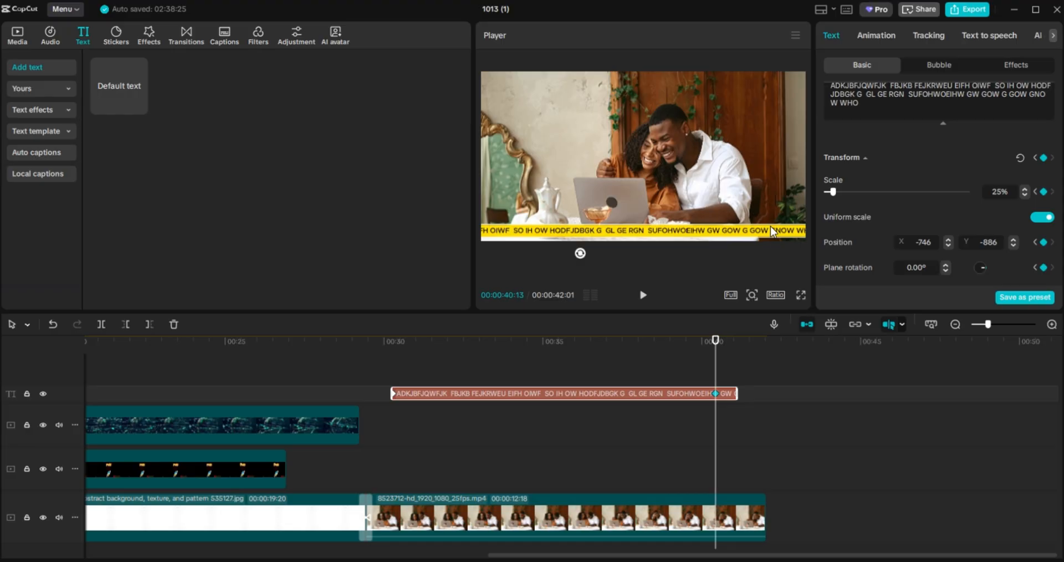
{"action": "left_click_drag", "start_coordinate": [770, 228], "coordinate": [732, 180]}
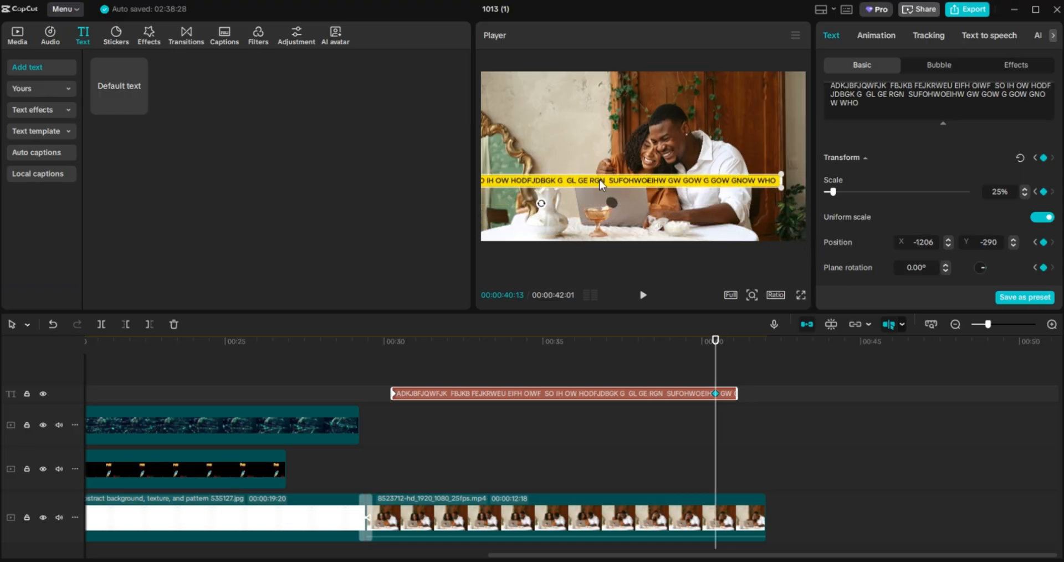
{"action": "left_click_drag", "start_coordinate": [724, 186], "coordinate": [506, 231]}
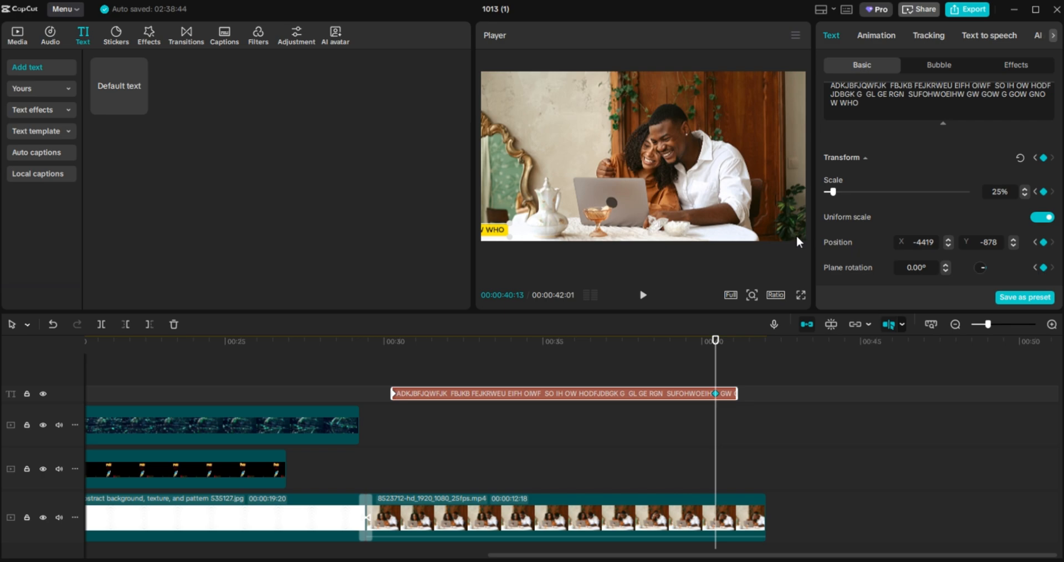
{"action": "left_click_drag", "start_coordinate": [500, 230], "coordinate": [442, 230]}
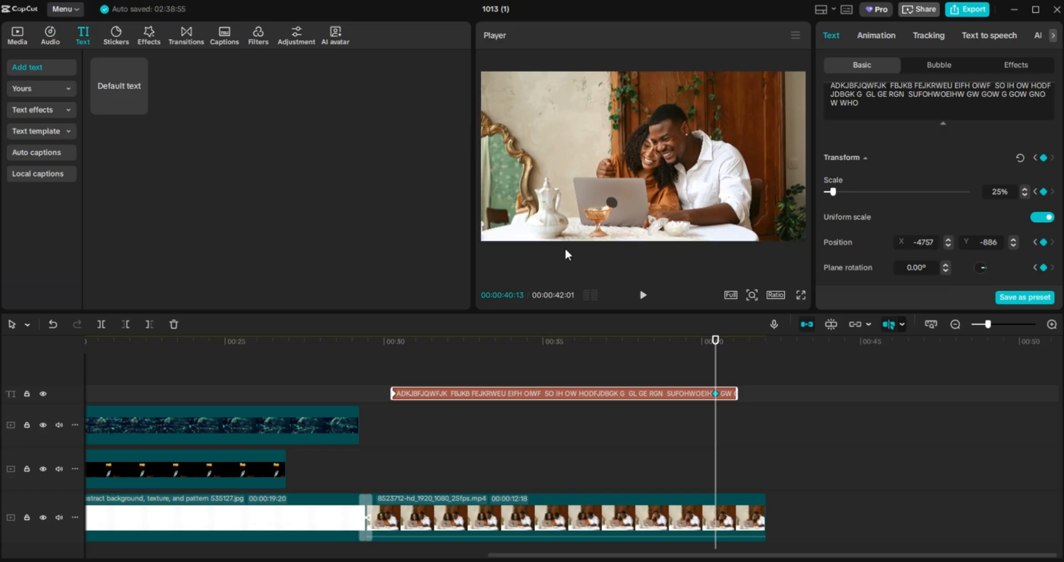
Play a full-screen preview from just before the ticker to watch it scroll right to left.
{"action": "left_click", "coordinate": [338, 371]}
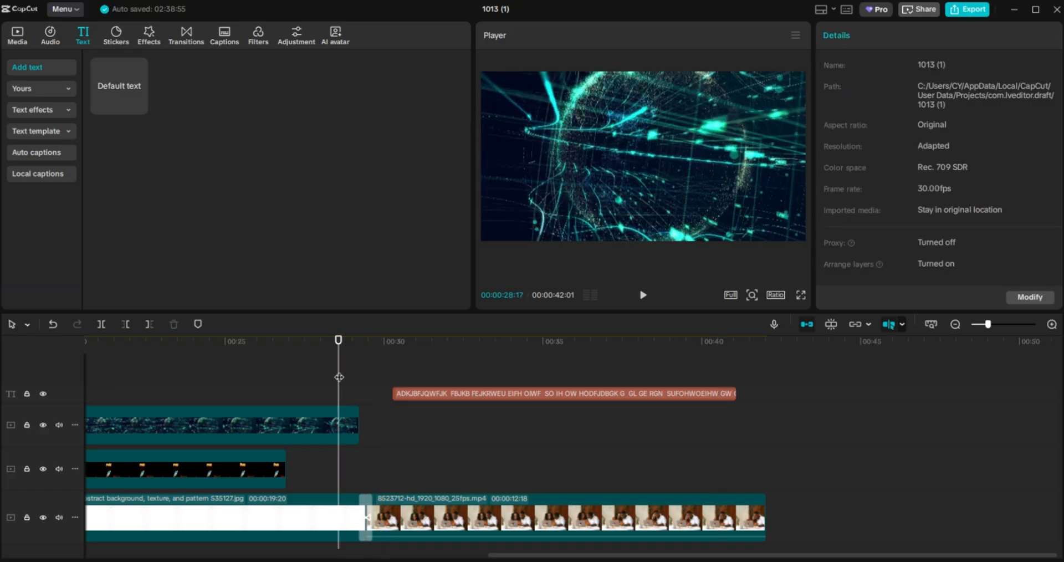
{"action": "left_click", "coordinate": [801, 294]}
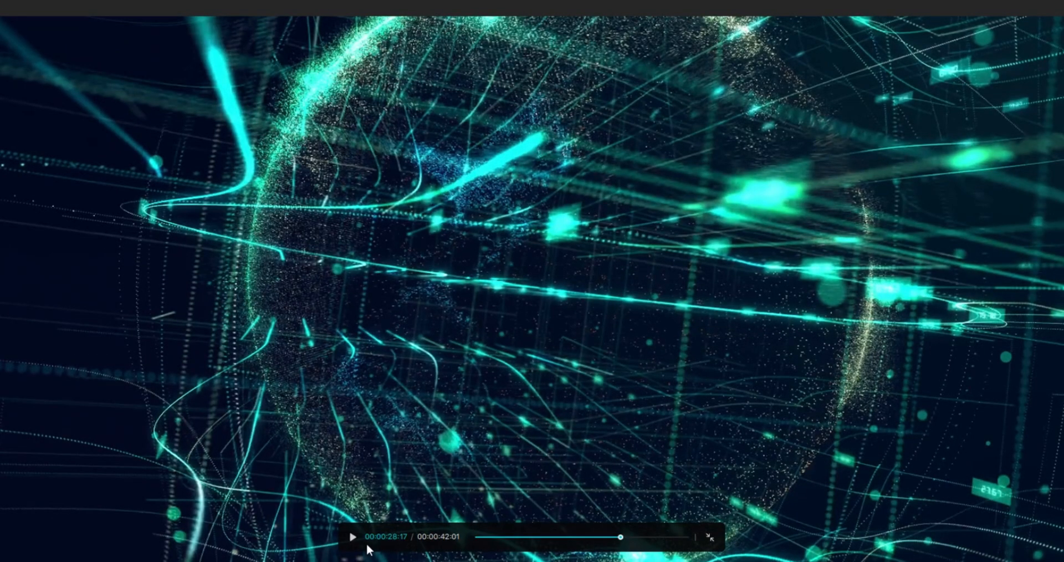
{"action": "left_click", "coordinate": [353, 542]}
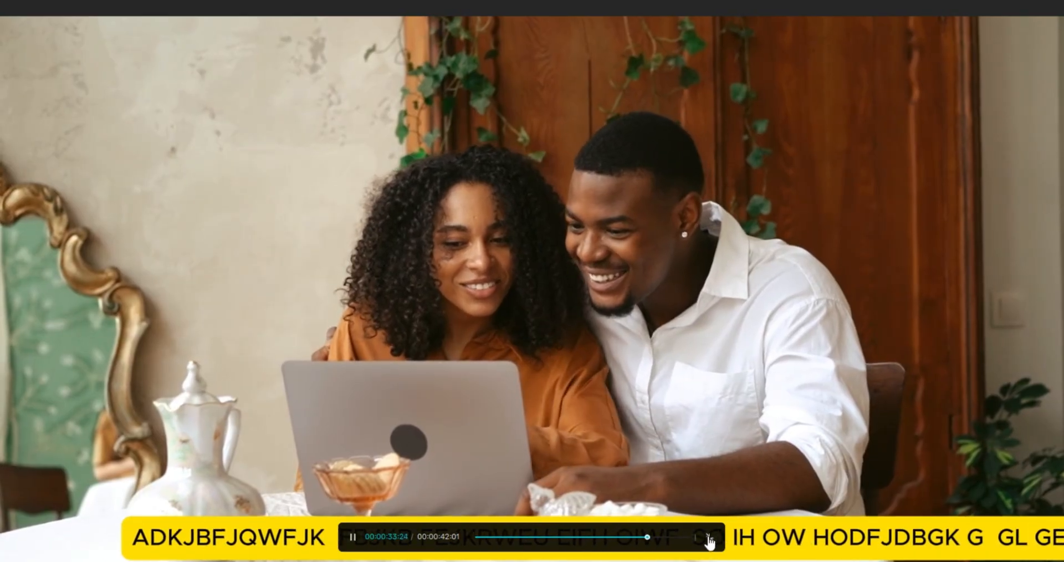
{"action": "key", "text": "Escape"}
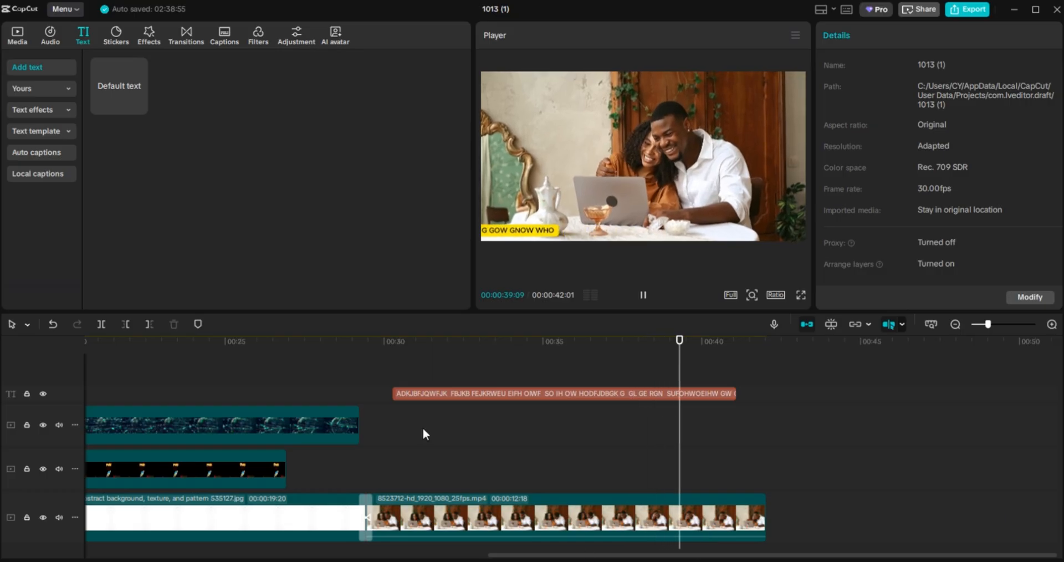
{"action": "left_click", "coordinate": [353, 371]}
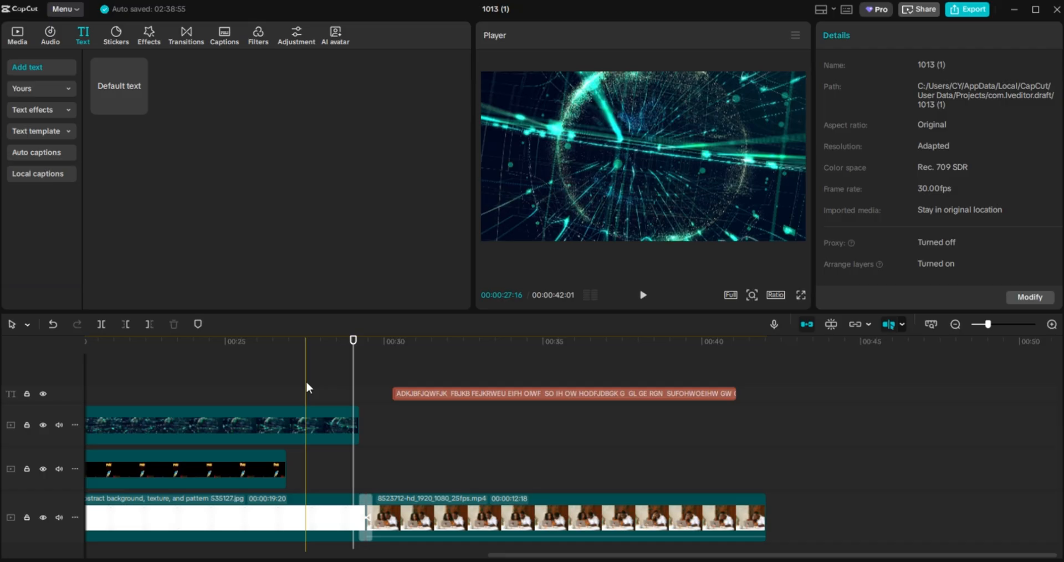
{"action": "left_click", "coordinate": [644, 296]}
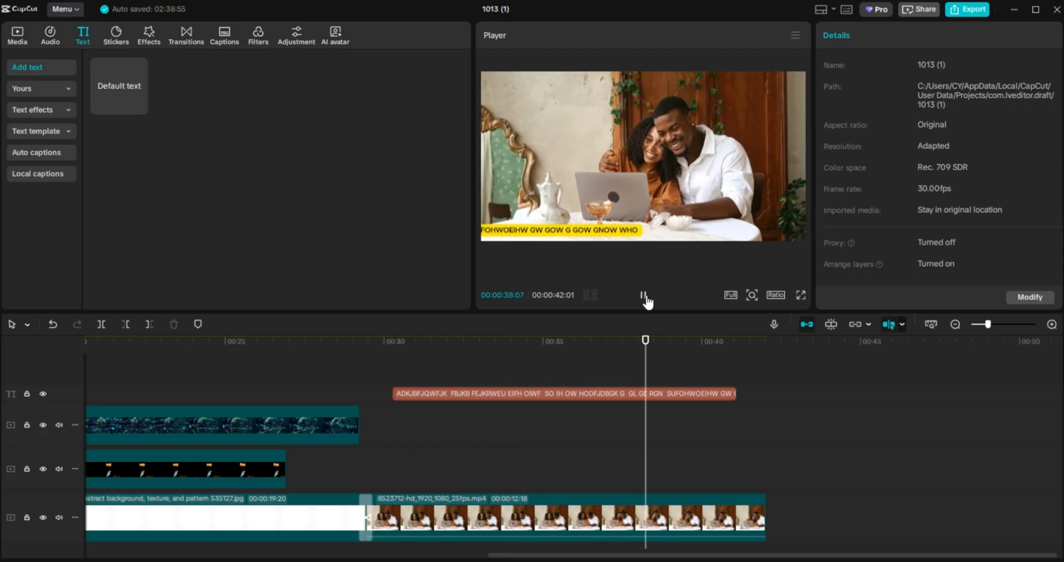
{"action": "left_click", "coordinate": [644, 296]}
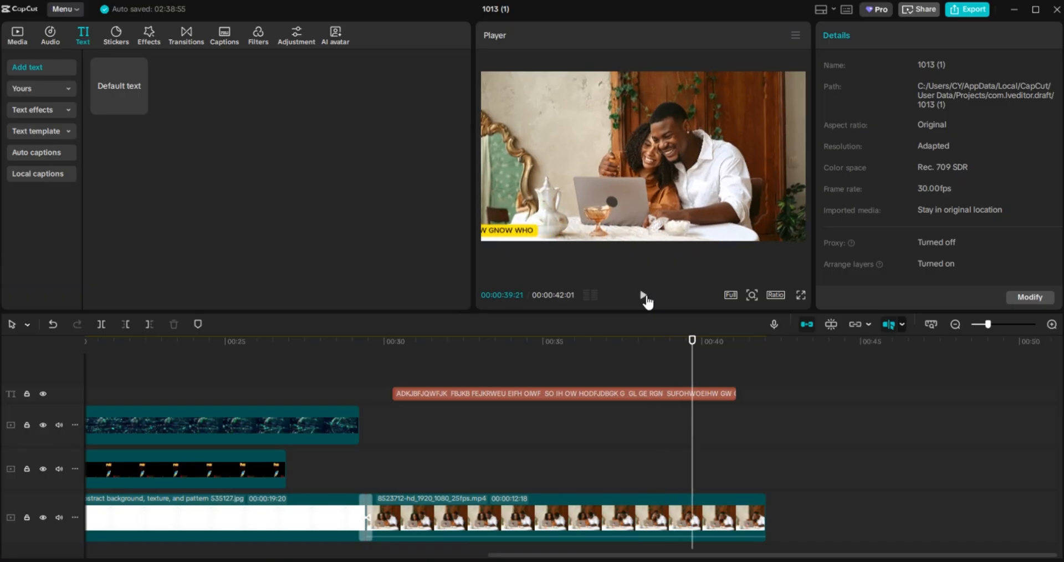
{"action": "left_click", "coordinate": [644, 296]}
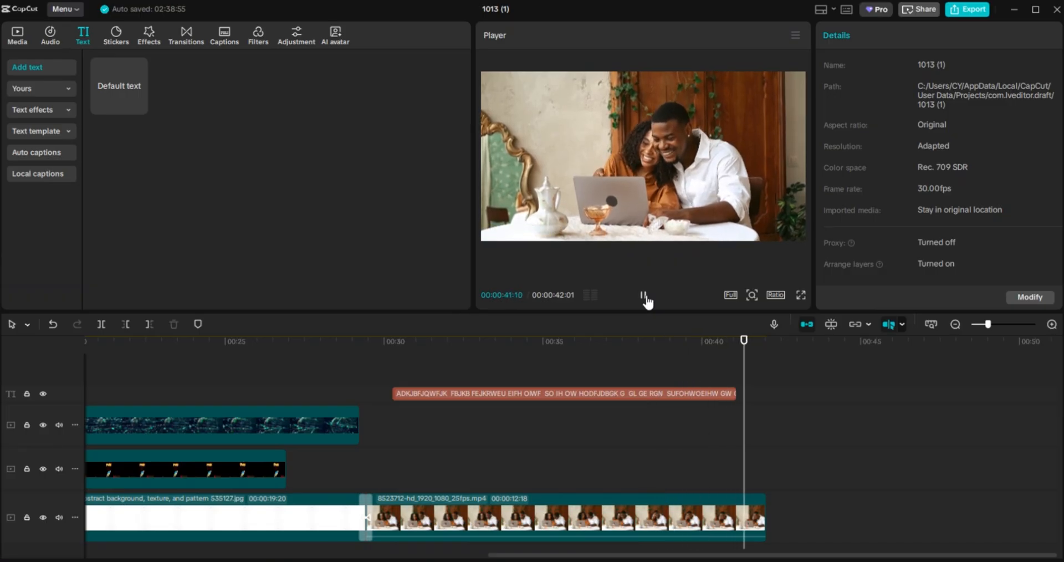
{"action": "left_click", "coordinate": [647, 299]}
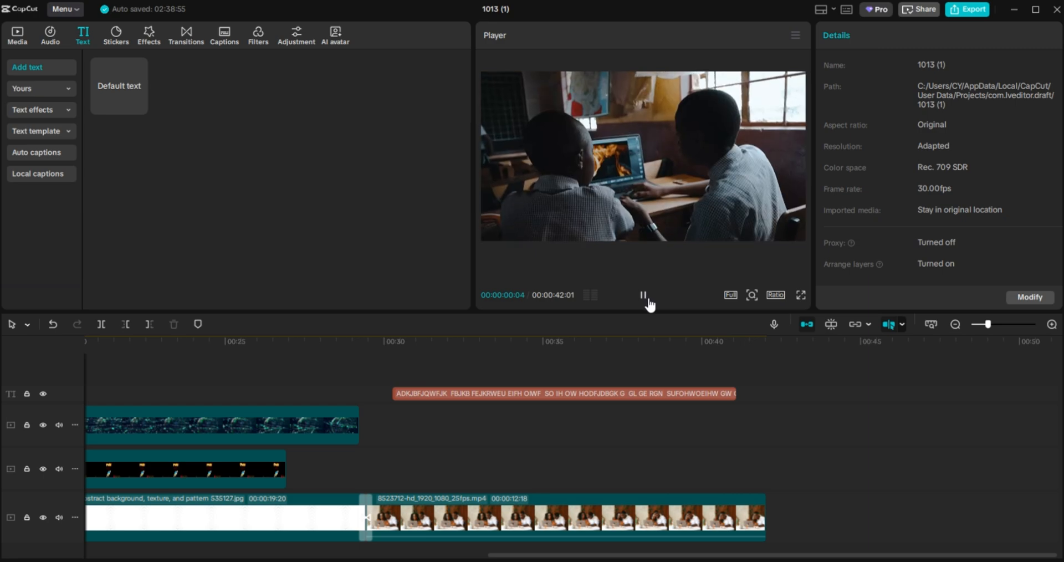
{"action": "left_click", "coordinate": [644, 296]}
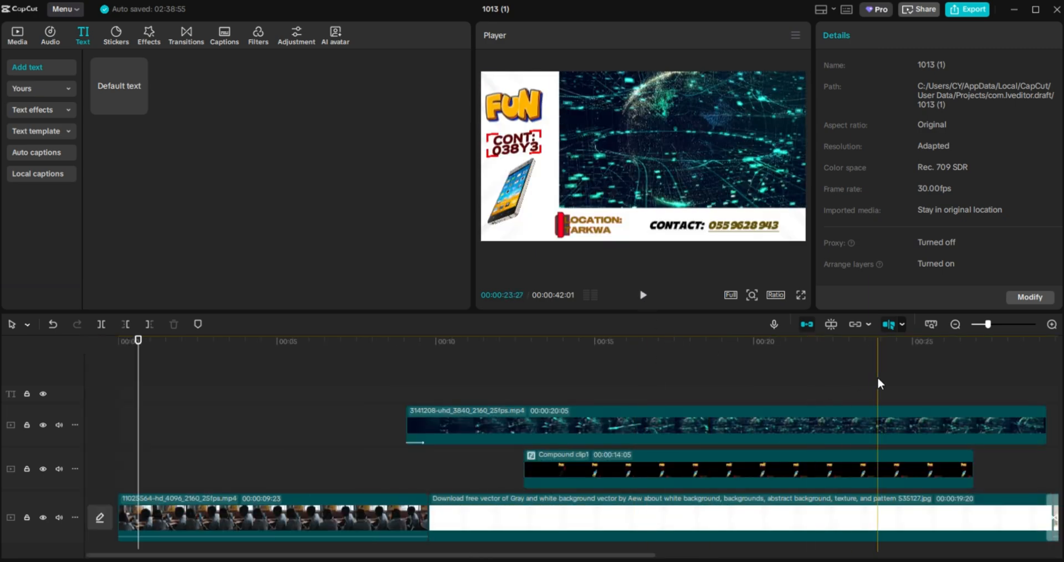
{"action": "left_click_drag", "start_coordinate": [1013, 396], "coordinate": [708, 362]}
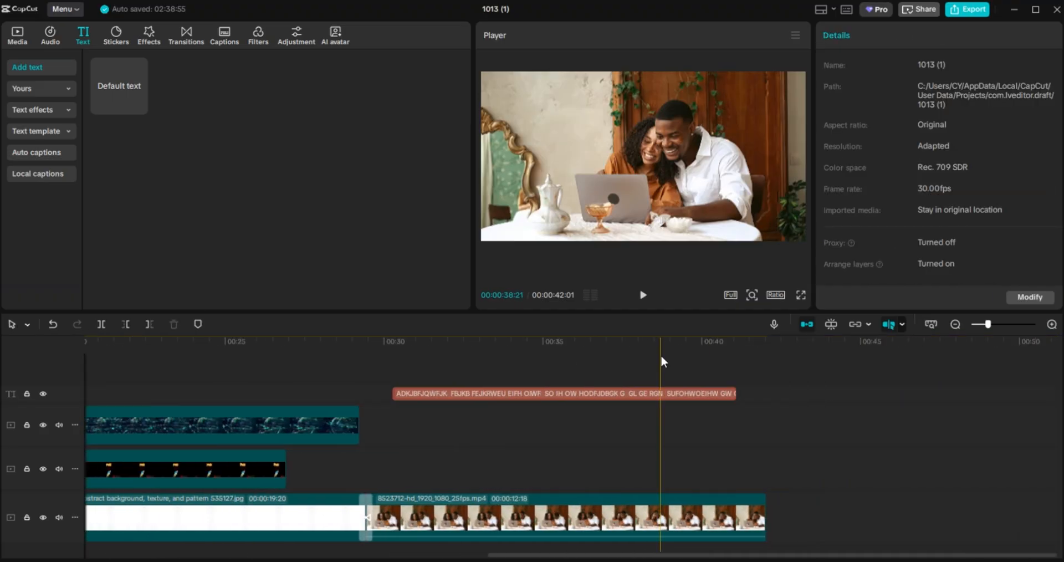
{"action": "left_click", "coordinate": [597, 391]}
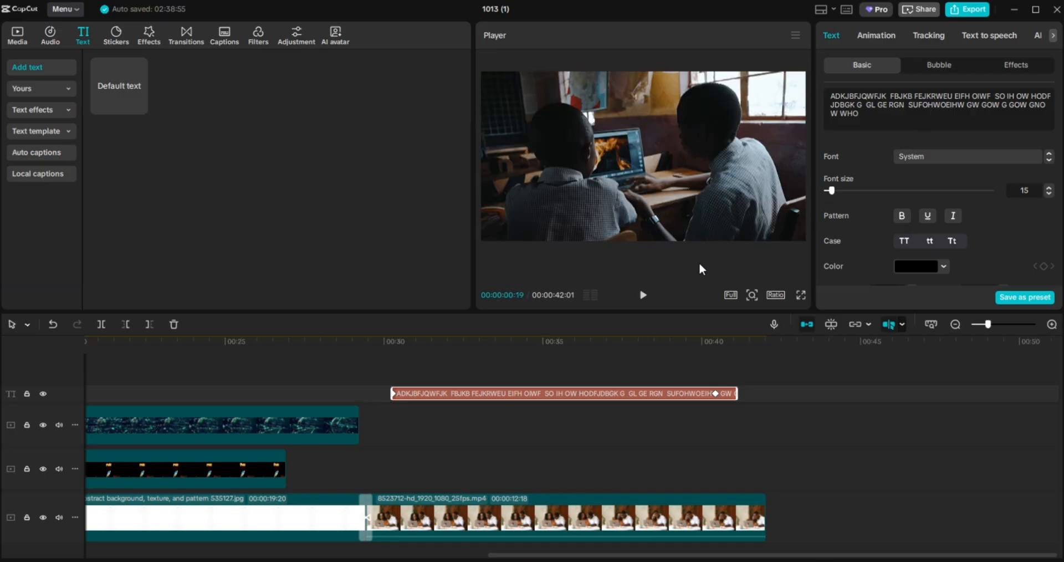
{"action": "left_click", "coordinate": [818, 398]}
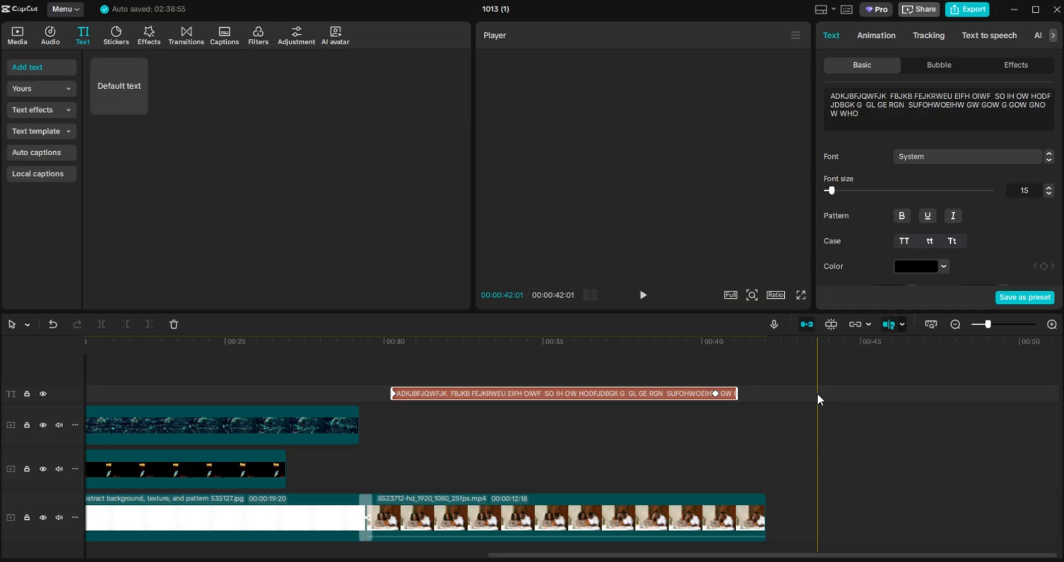
{"action": "left_click", "coordinate": [777, 374]}
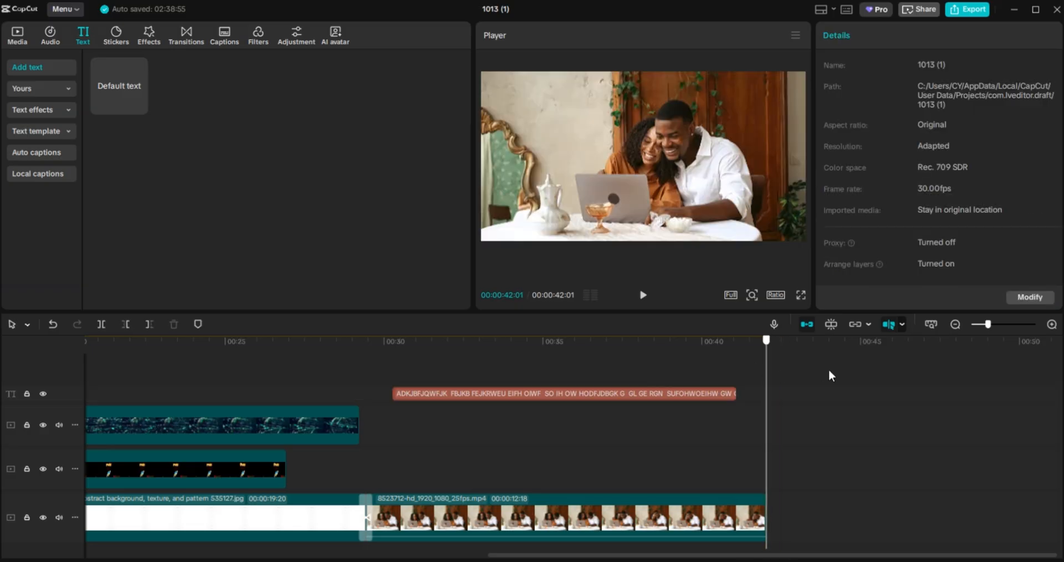
{"action": "left_click", "coordinate": [644, 297]}
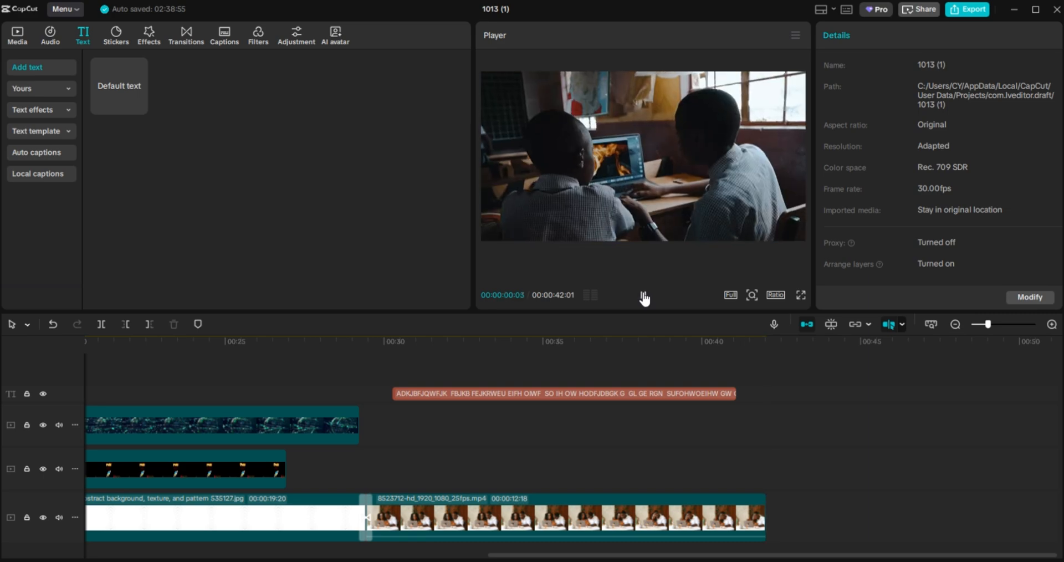